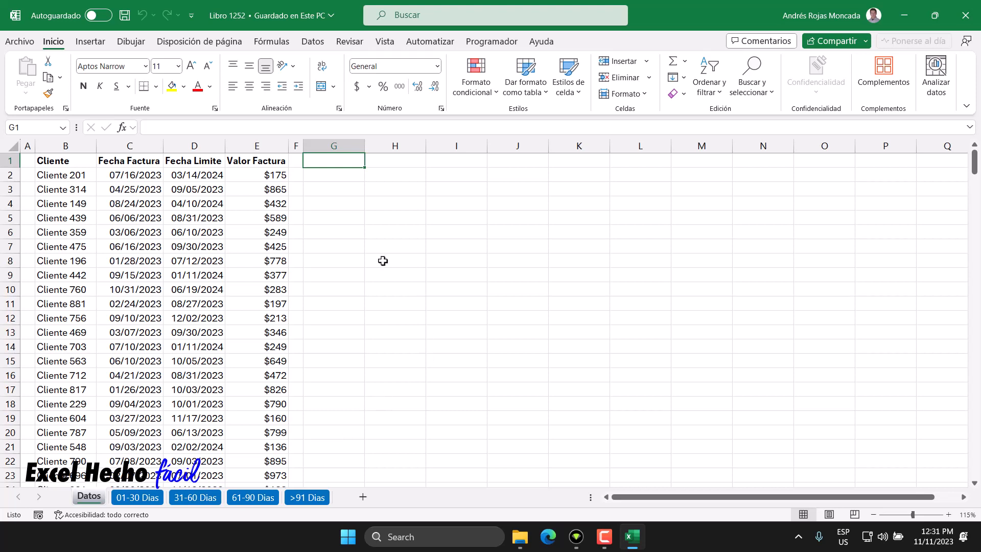
# Examine the extent of the client invoice list on Datos and the contents of the four day-range sheets.
pyautogui.click(71, 160)
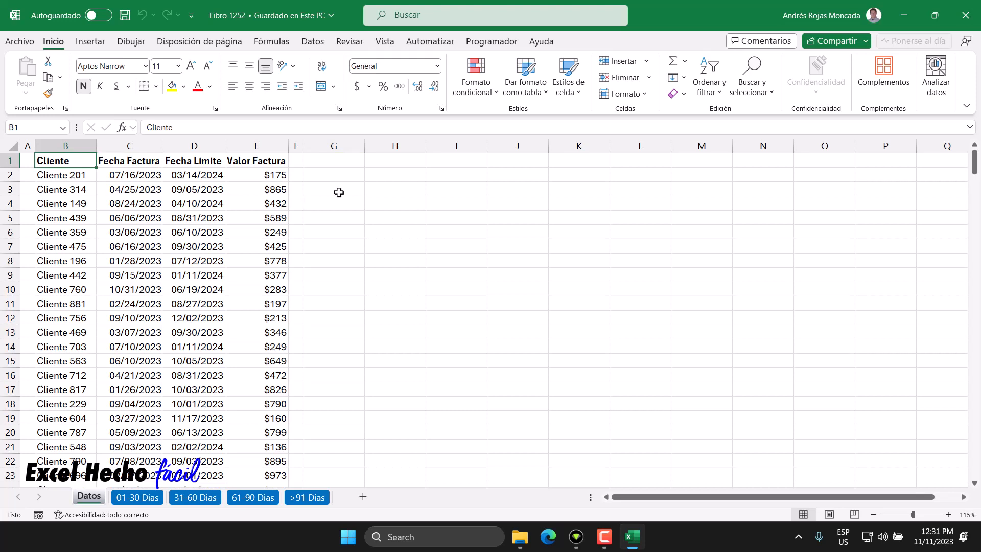
pyautogui.press('Down')
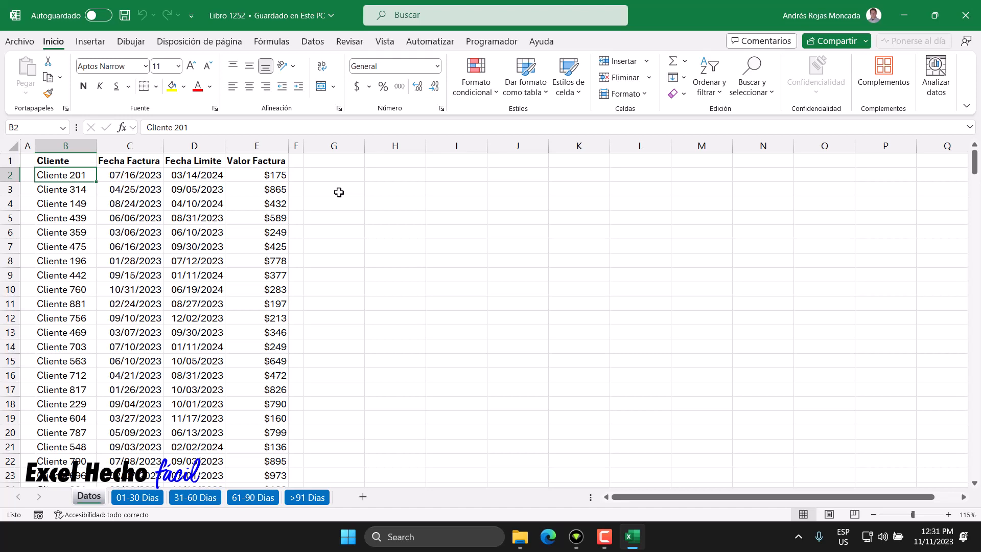
pyautogui.hotkey('ctrl', 'Down')
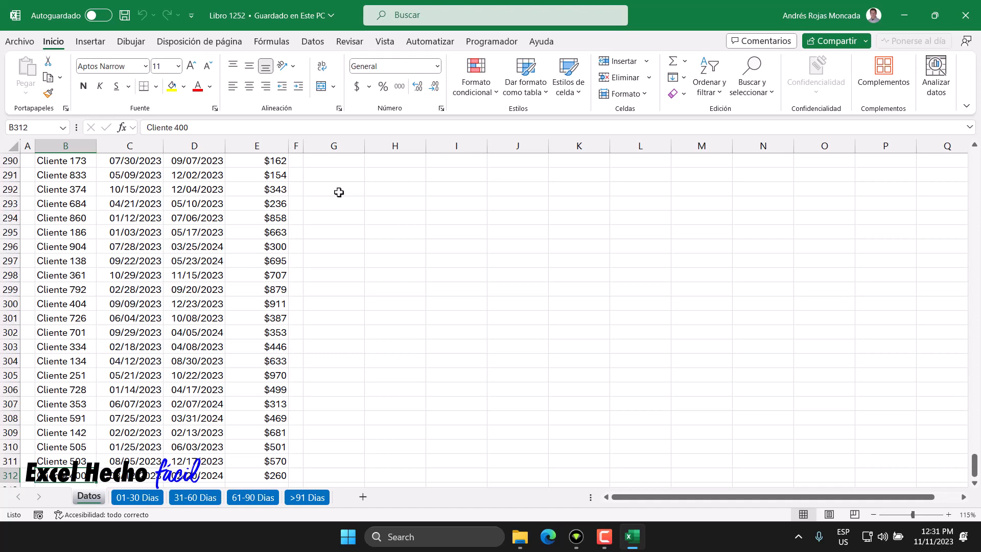
pyautogui.hotkey('ctrl', 'Up')
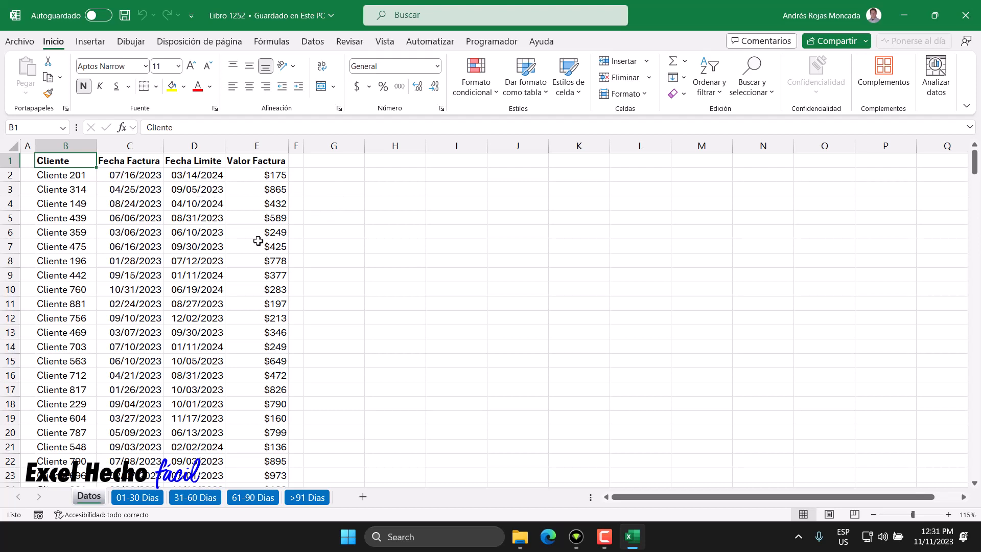
pyautogui.click(137, 498)
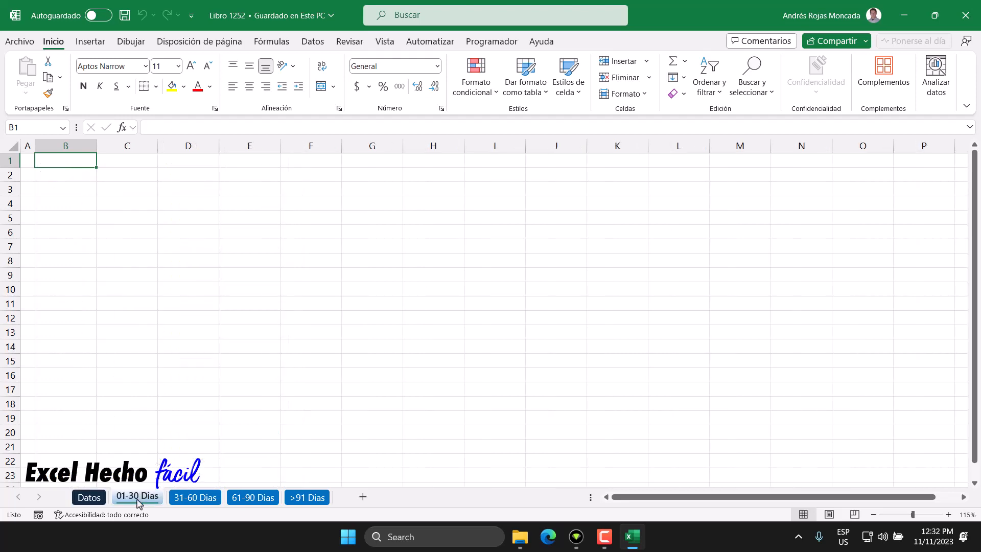
pyautogui.click(195, 499)
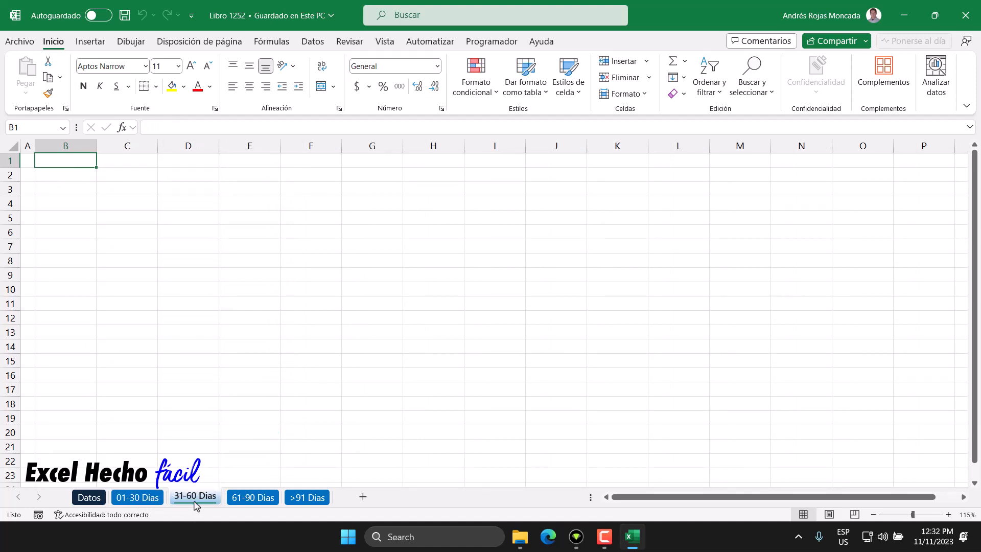
pyautogui.click(253, 499)
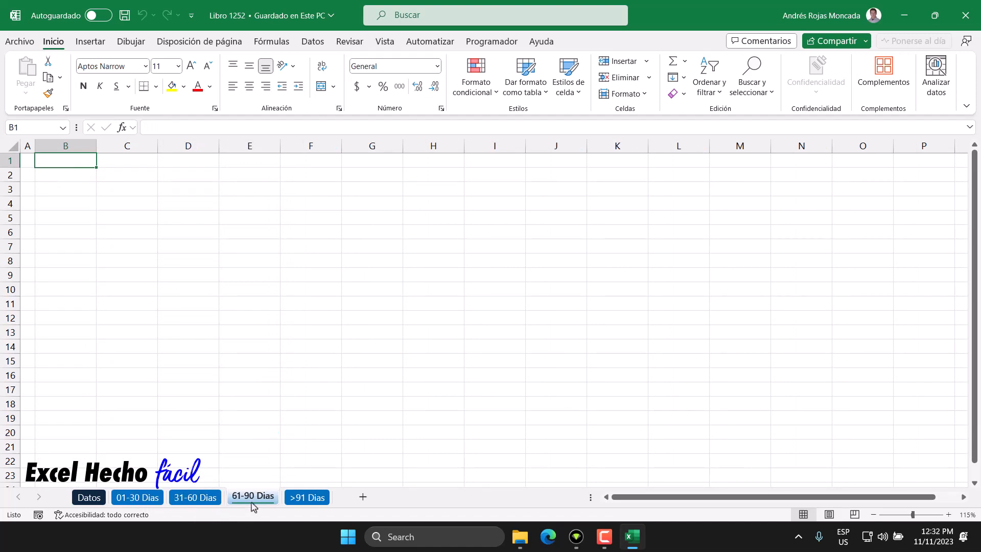
pyautogui.click(303, 502)
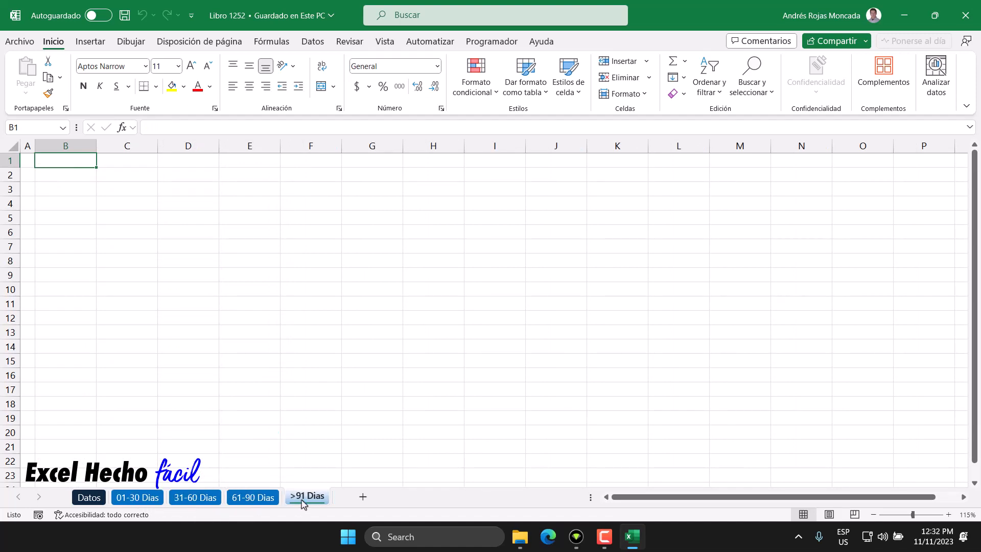
pyautogui.click(93, 501)
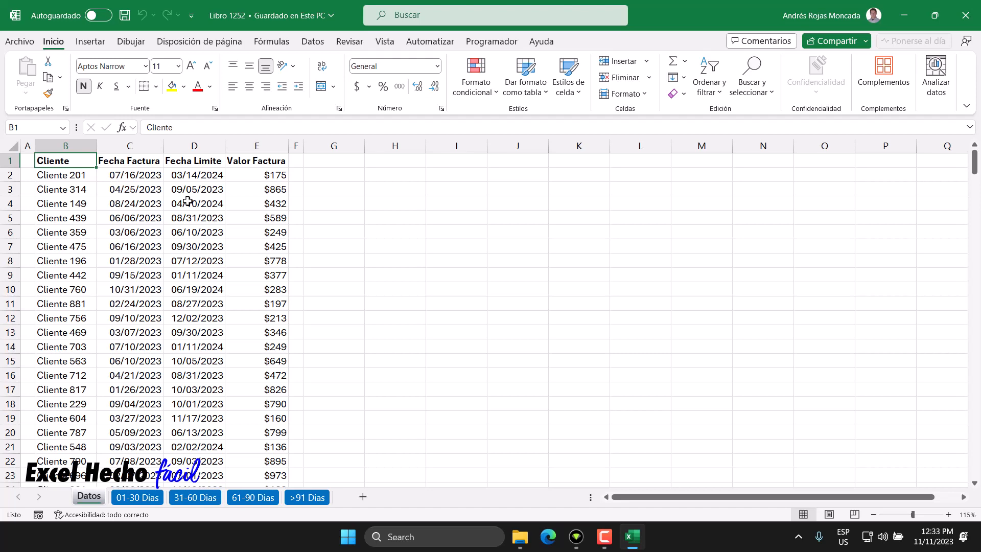
# Convert the invoice range B1:E312 into a table with headers and autofit the widths of columns B to E.
pyautogui.hotkey('ctrl', 'a')
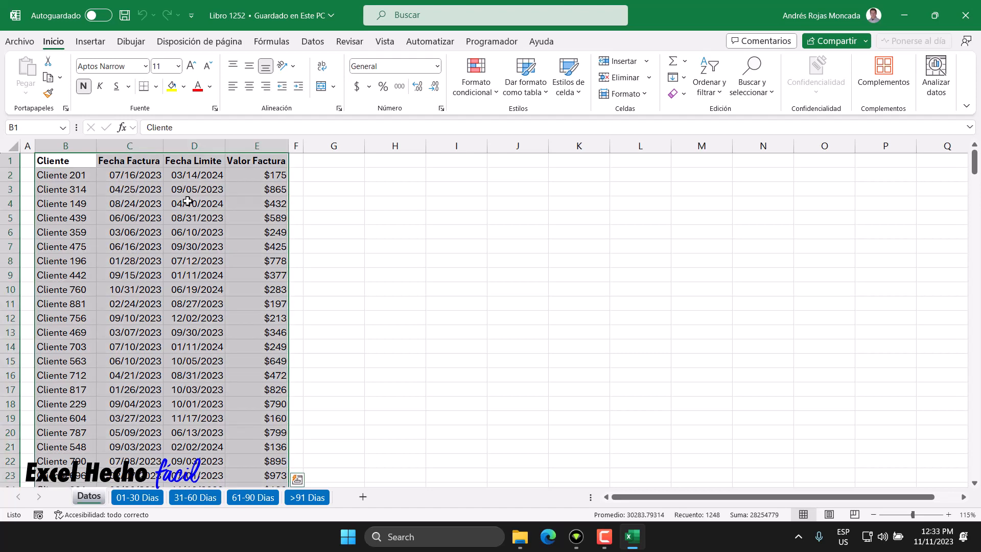
pyautogui.press('Up')
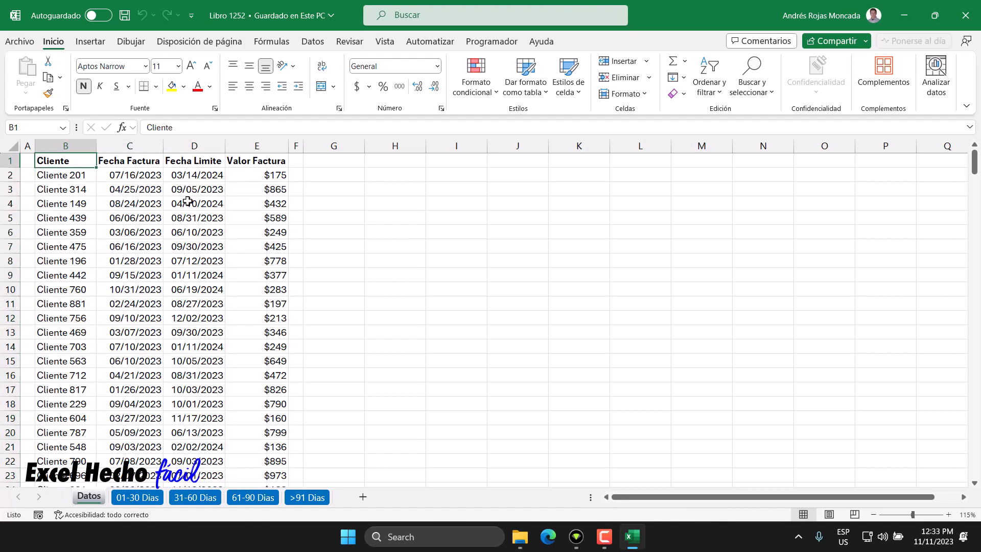
pyautogui.hotkey('ctrl', 't')
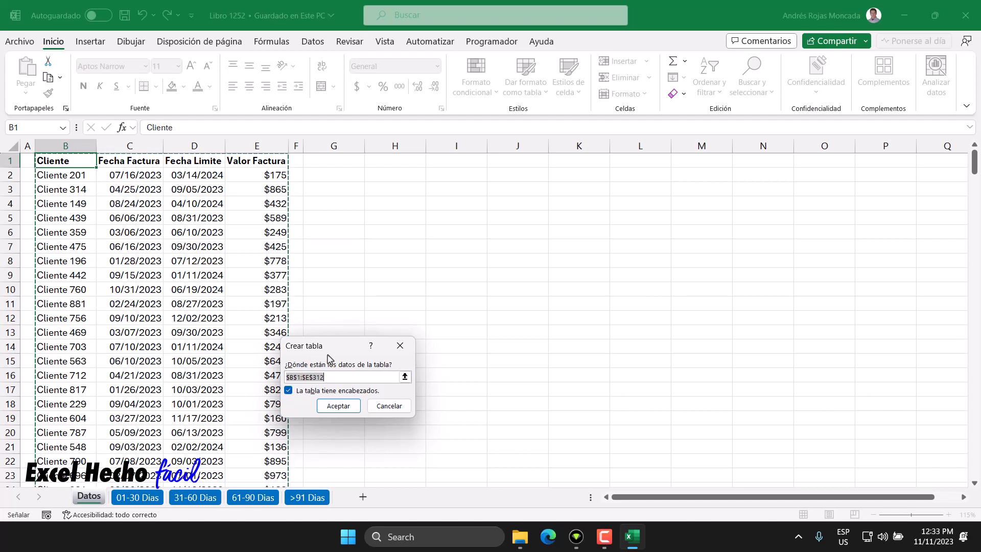
pyautogui.click(318, 406)
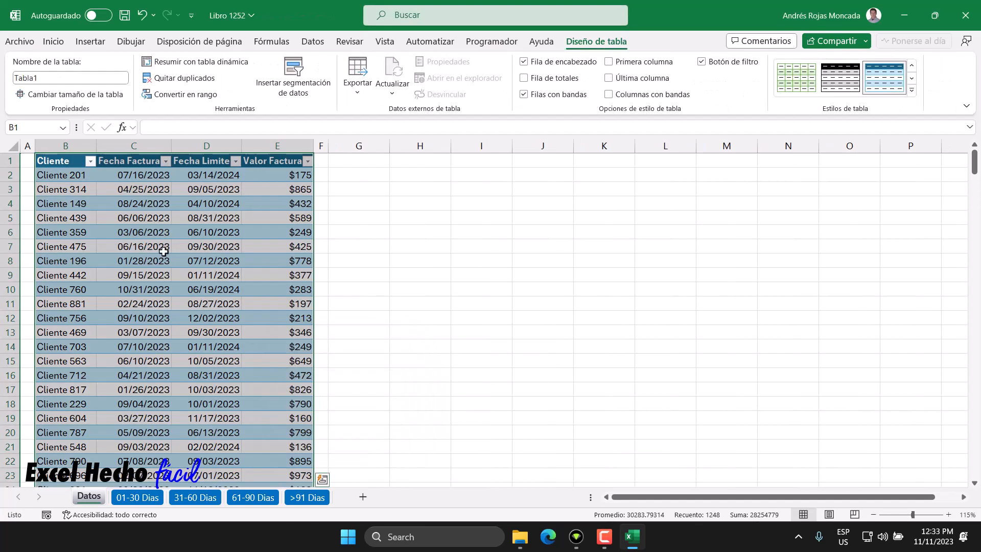
pyautogui.moveTo(80, 145); pyautogui.dragTo(297, 152)
pyautogui.doubleClick(314, 146)
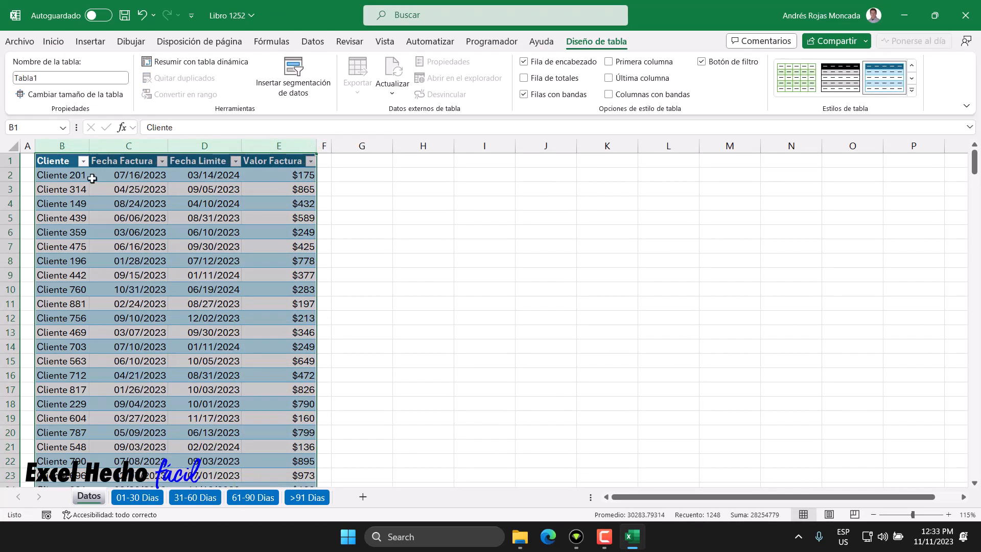
pyautogui.click(63, 162)
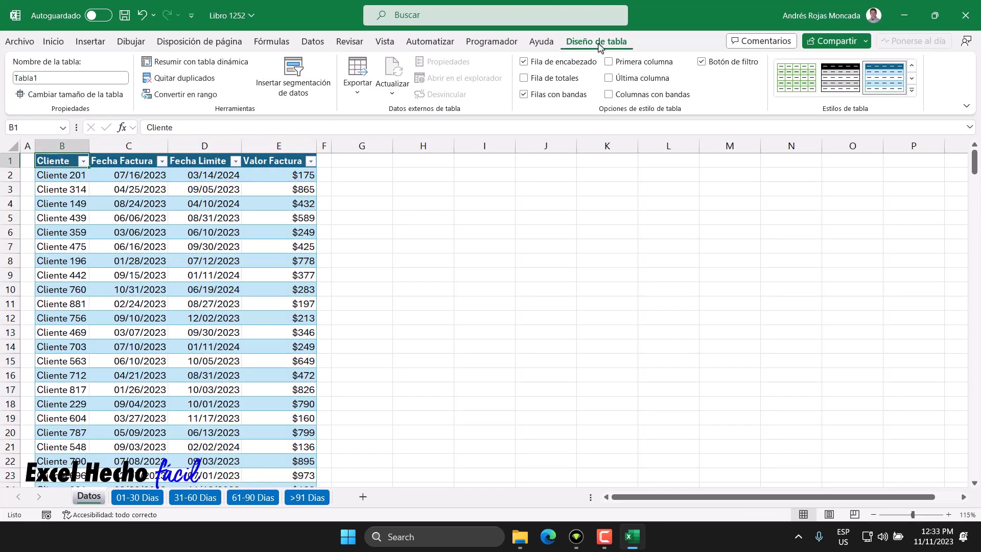
# Rename the invoice table as tFac.
pyautogui.click(99, 81)
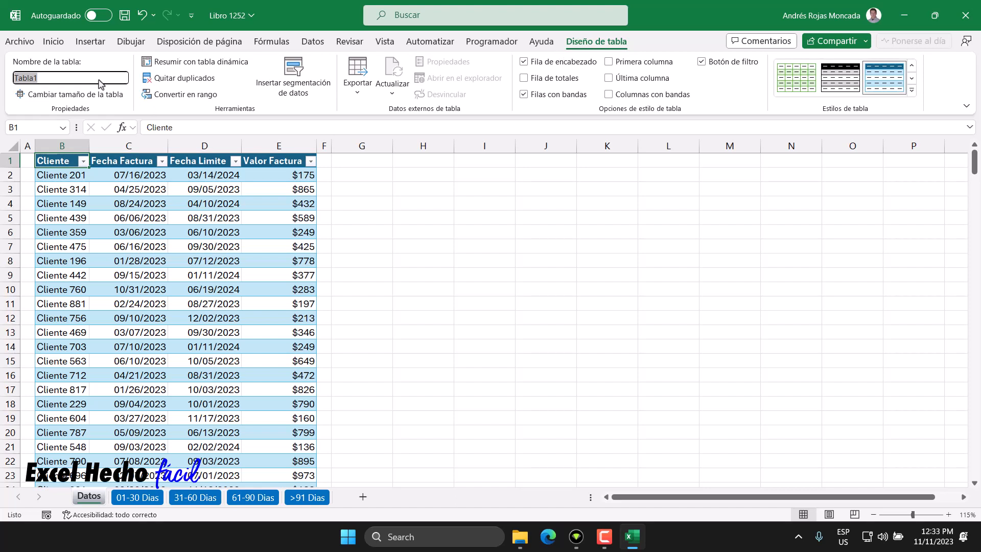
pyautogui.write('tFacturas')
pyautogui.press('Return')
pyautogui.click(61, 79)
pyautogui.press('BackSpace')
pyautogui.press('BackSpace')
pyautogui.press('BackSpace')
pyautogui.press('BackSpace')
pyautogui.press('BackSpace')
pyautogui.press('Return')
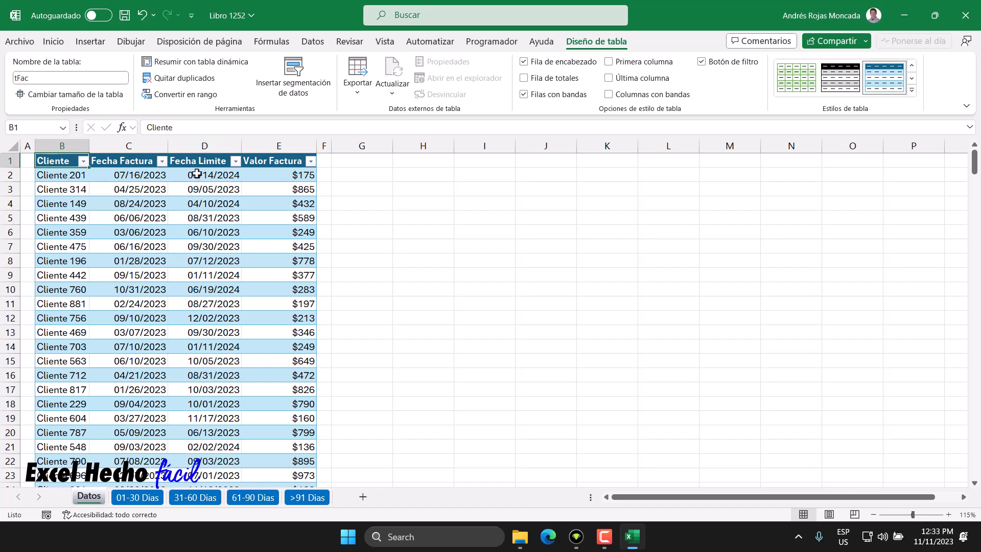
pyautogui.click(137, 153)
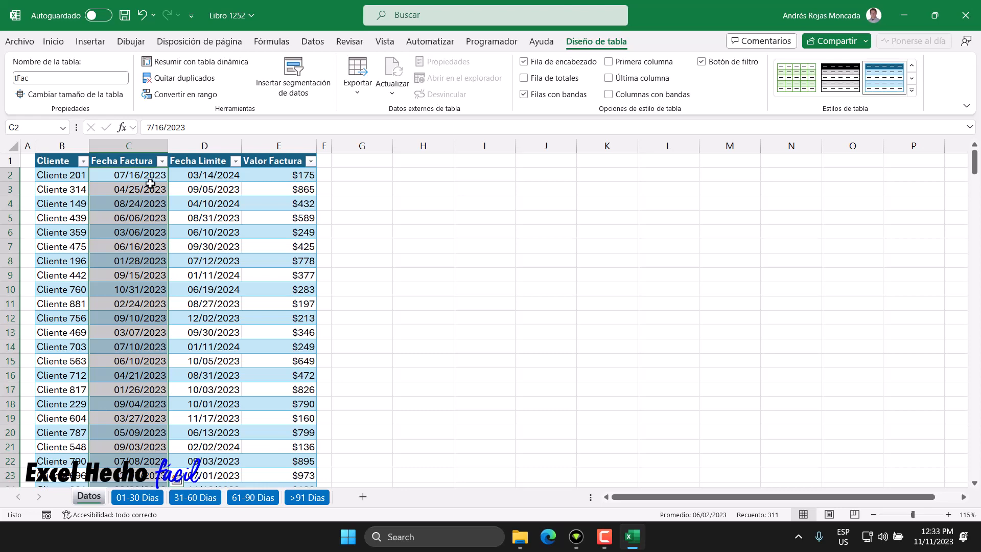
pyautogui.click(209, 156)
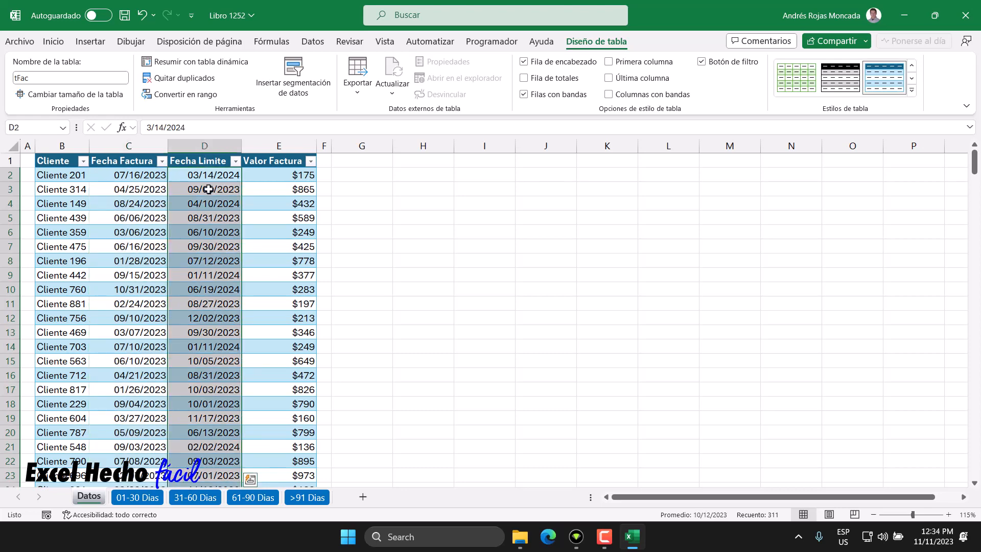
pyautogui.click(353, 161)
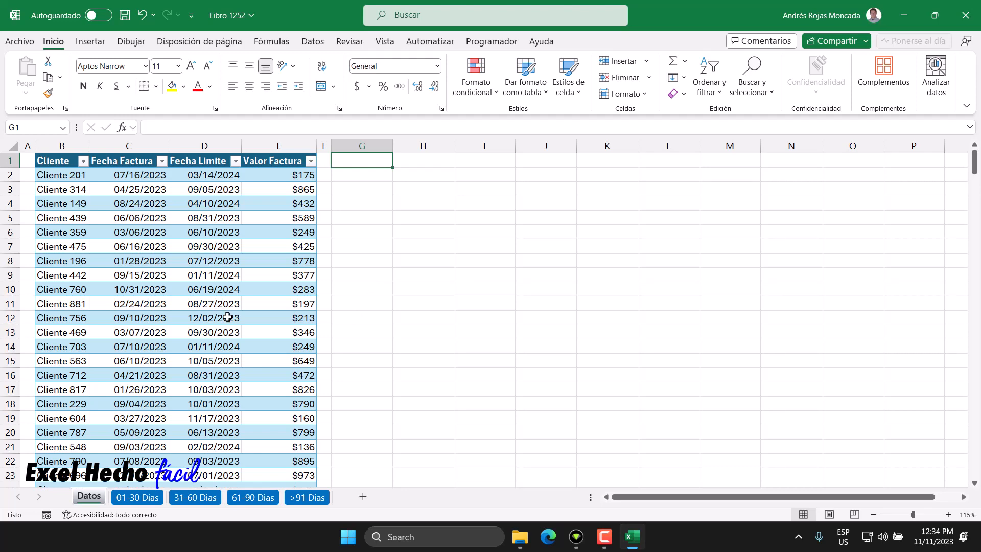
# Group the sheets 01-30 Dias through >91 Dias and enter the label "Dia Inicial" in cell B1.
pyautogui.click(137, 497)
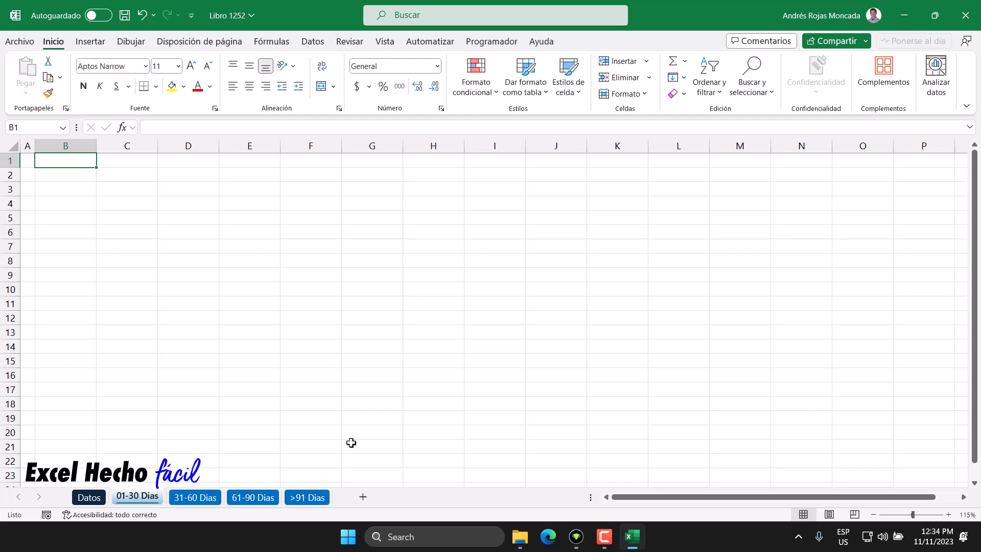
pyautogui.keyDown('shift'); pyautogui.click(319, 499); pyautogui.keyUp('shift')
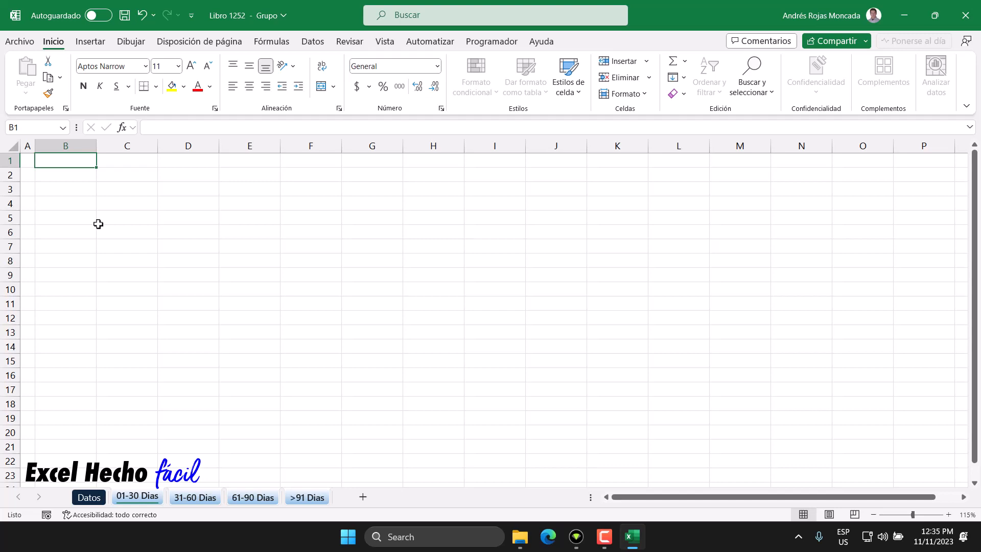
pyautogui.write('Incio')
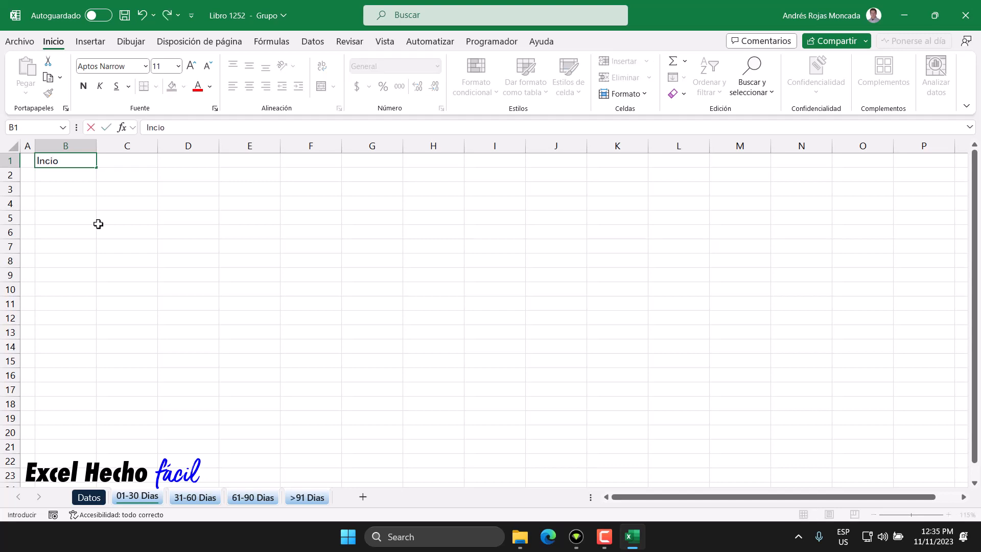
pyautogui.press('BackSpace')
pyautogui.press('BackSpace')
pyautogui.press('BackSpace')
pyautogui.press('BackSpace')
pyautogui.press('BackSpace')
pyautogui.write('Dia Inicial')
pyautogui.press('Tab')
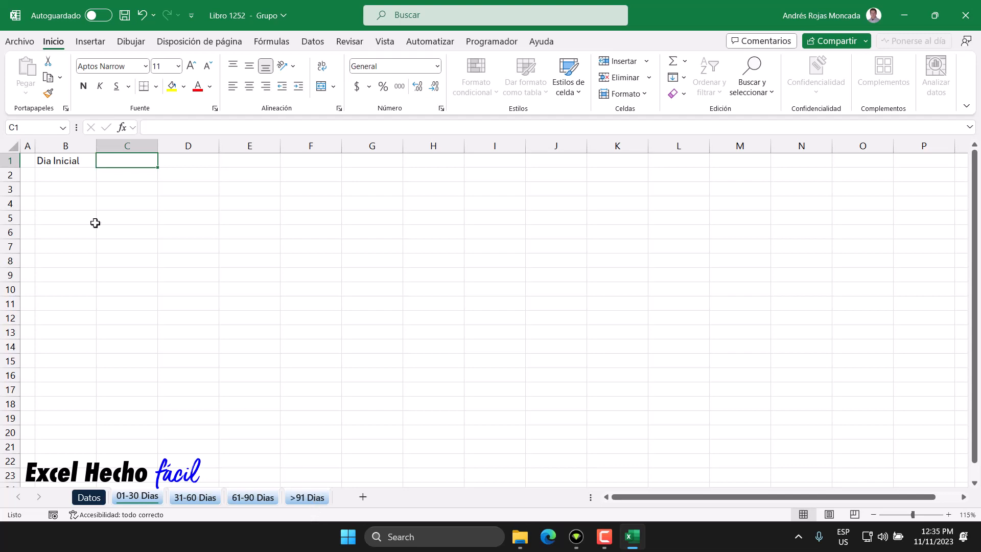
# Enter the label "Dia Final" in cell B2 of the grouped sheets.
pyautogui.click(72, 177)
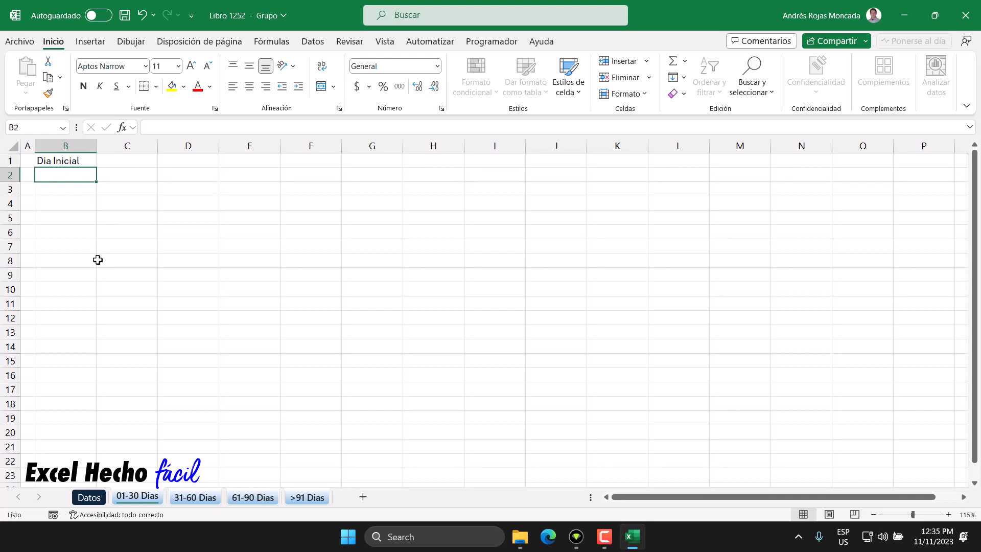
pyautogui.write('Dia ')
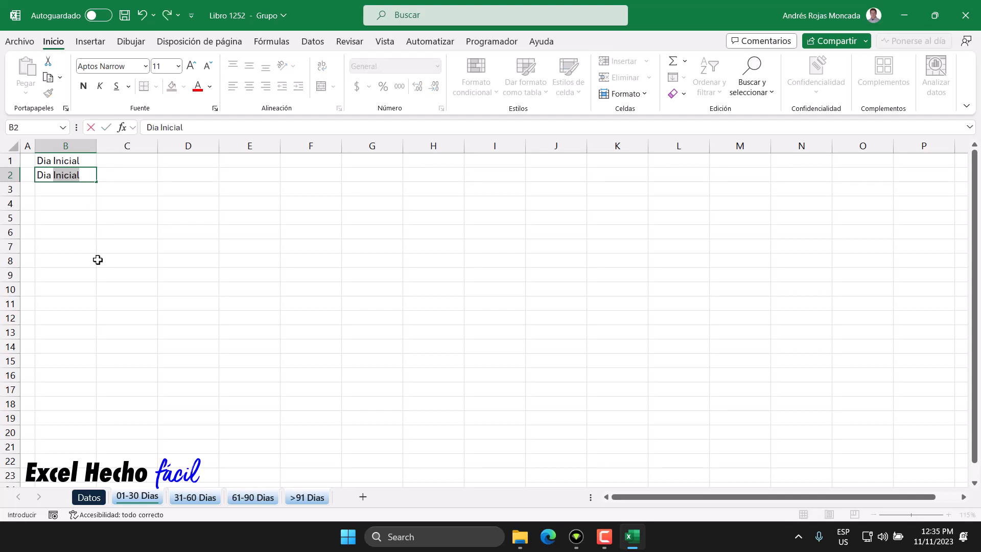
pyautogui.write('Final')
pyautogui.press('Return')
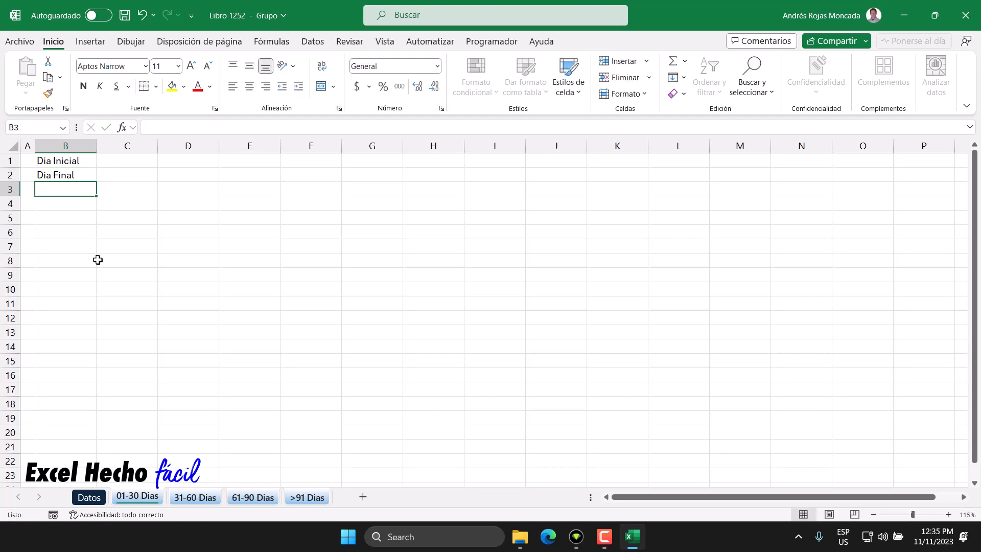
# Format the labels in B1:B2 with a dark blue fill and bold white text.
pyautogui.moveTo(80, 162); pyautogui.dragTo(81, 173)
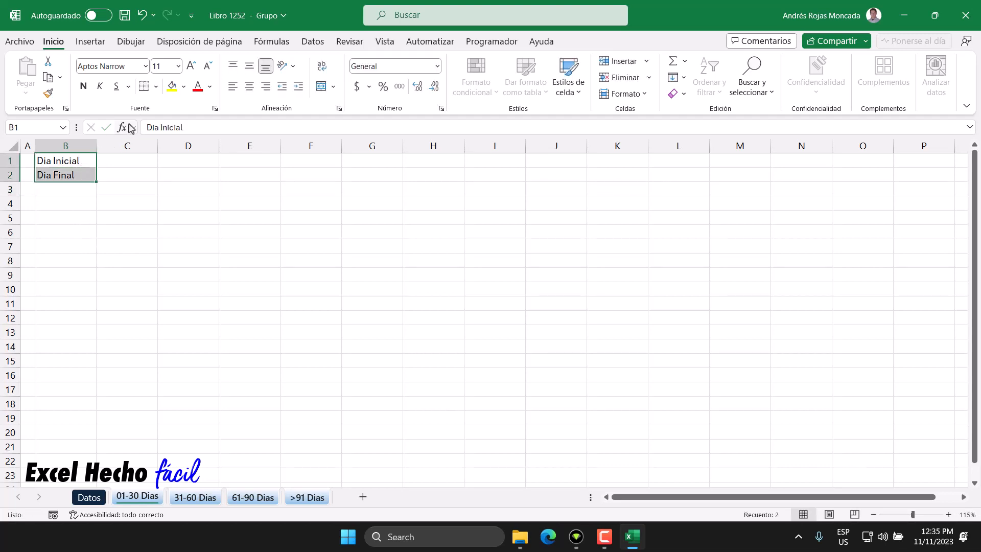
pyautogui.click(183, 86)
pyautogui.click(206, 121)
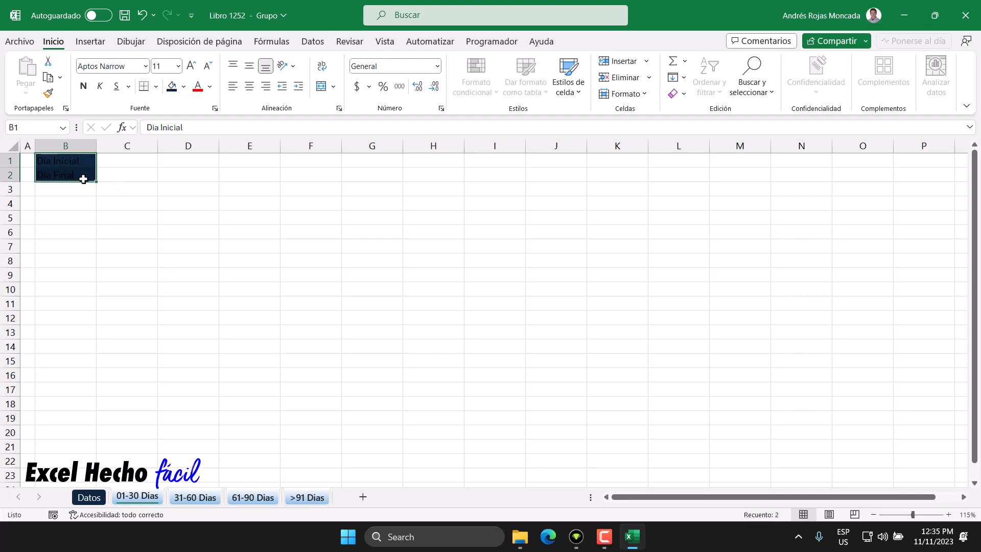
pyautogui.click(209, 86)
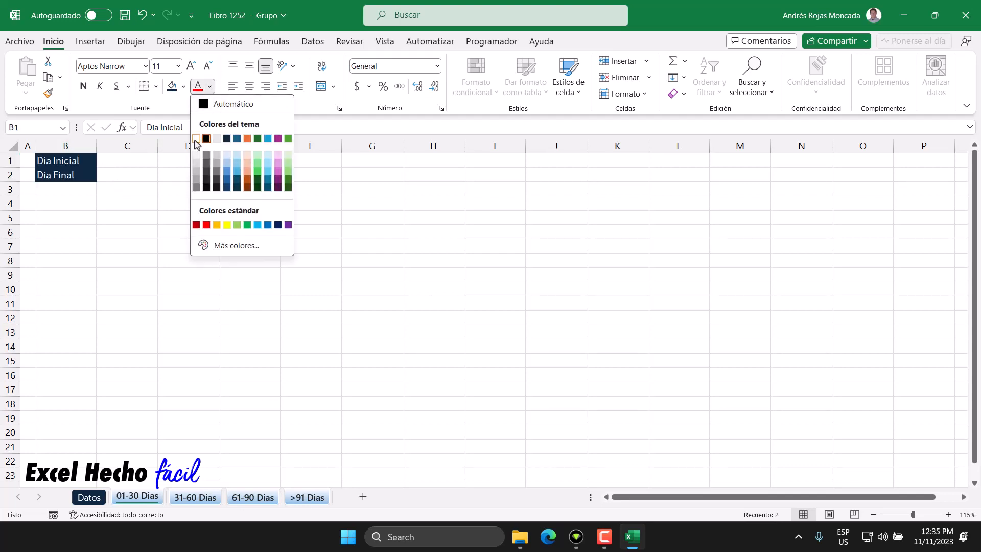
pyautogui.click(196, 138)
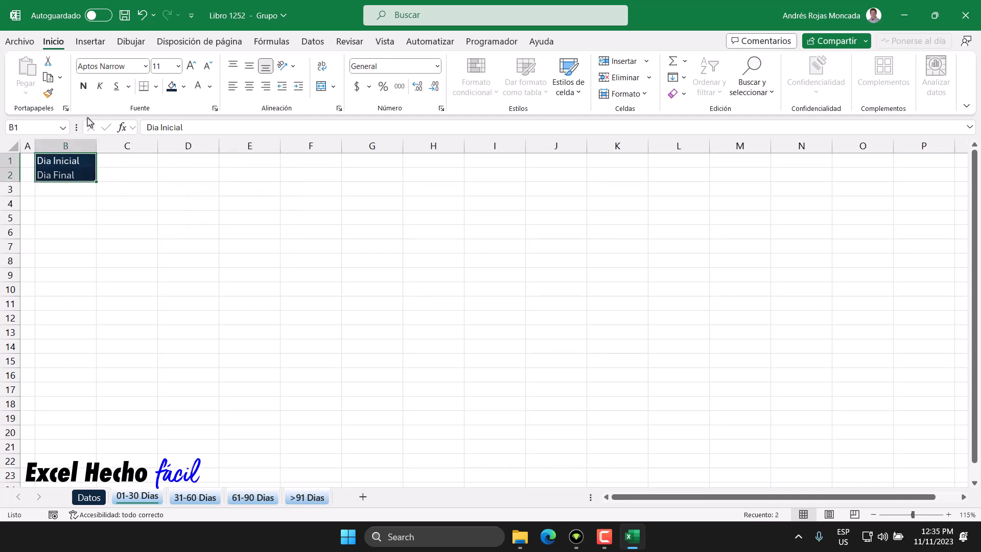
pyautogui.click(84, 86)
# Fill the input cells C1:C2 beside the labels with light green.
pyautogui.click(127, 160)
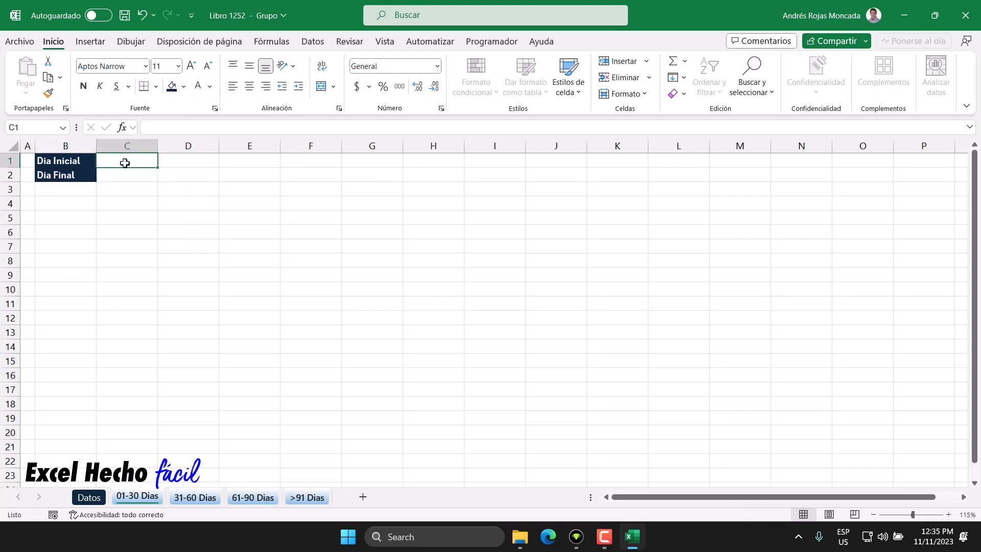
pyautogui.moveTo(128, 160); pyautogui.dragTo(129, 173)
pyautogui.click(183, 86)
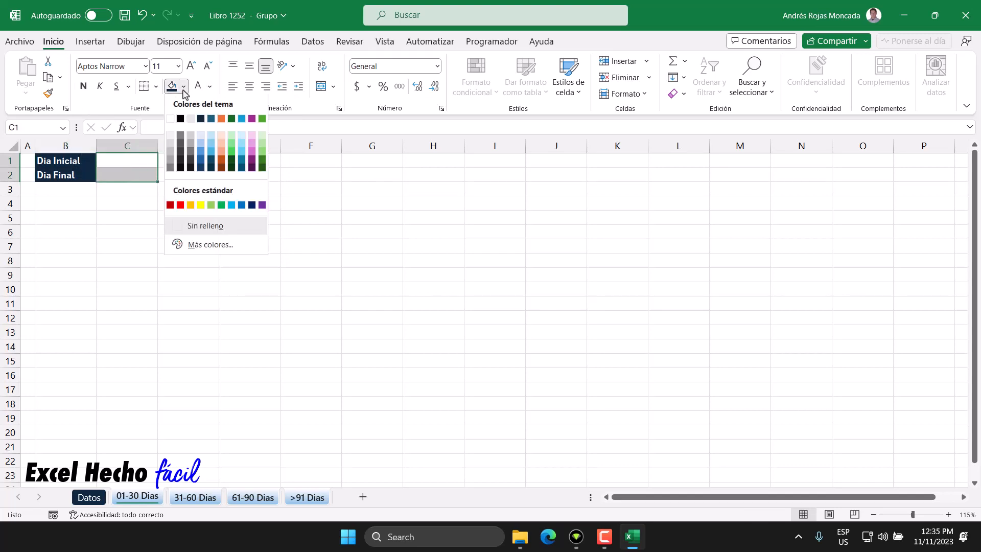
pyautogui.click(231, 136)
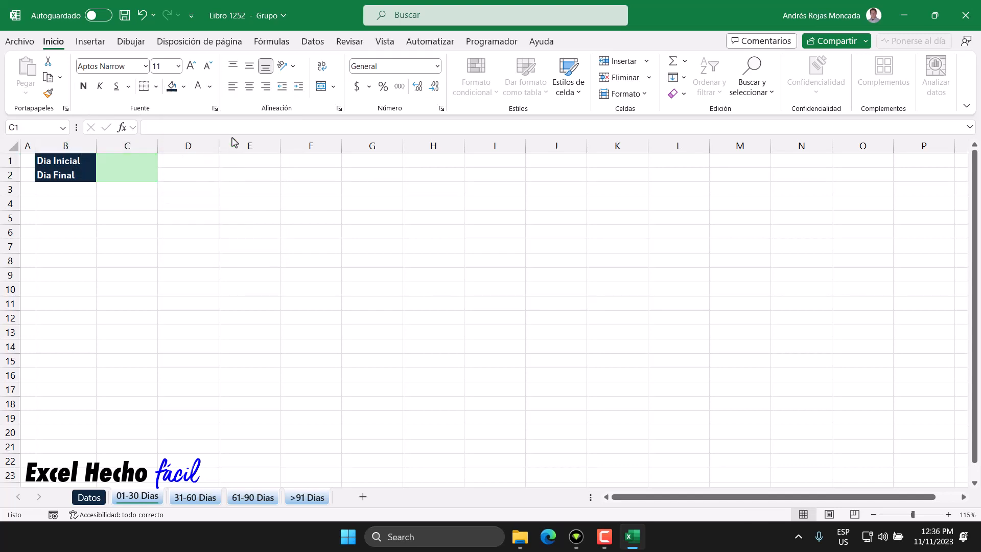
# Add a thin light gray horizontal border between the two rows of cells B1:C2 on the grouped sheets.
pyautogui.moveTo(77, 162); pyautogui.dragTo(126, 172)
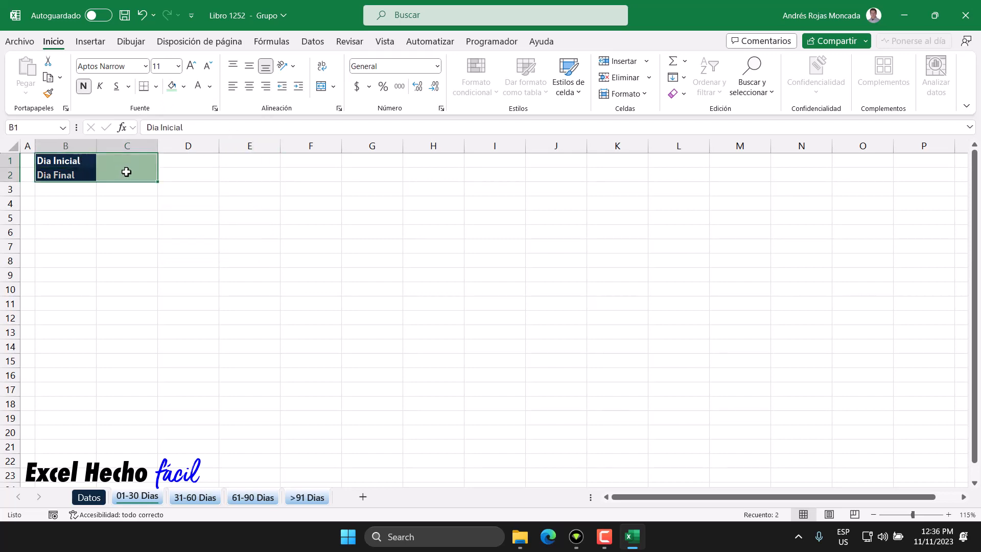
pyautogui.click(155, 86)
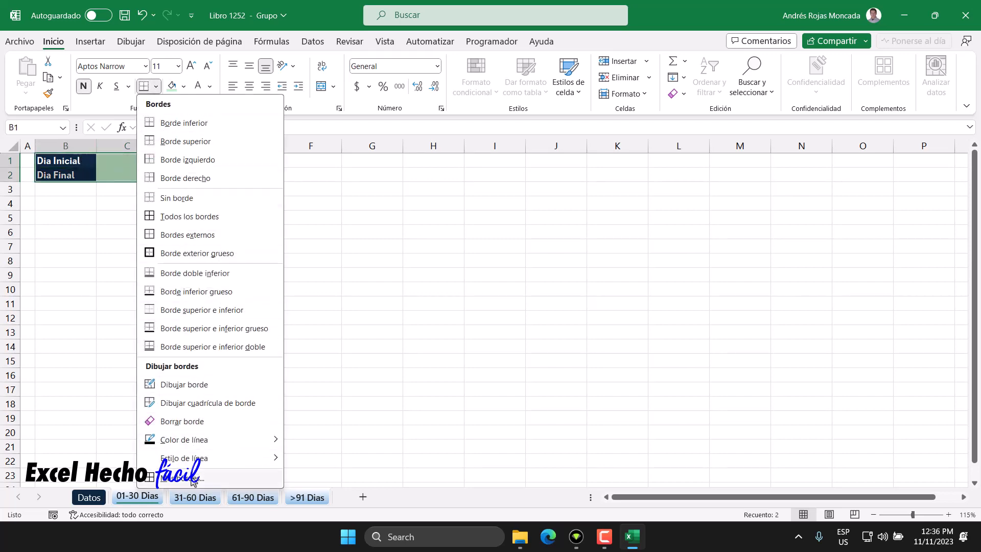
pyautogui.click(210, 477)
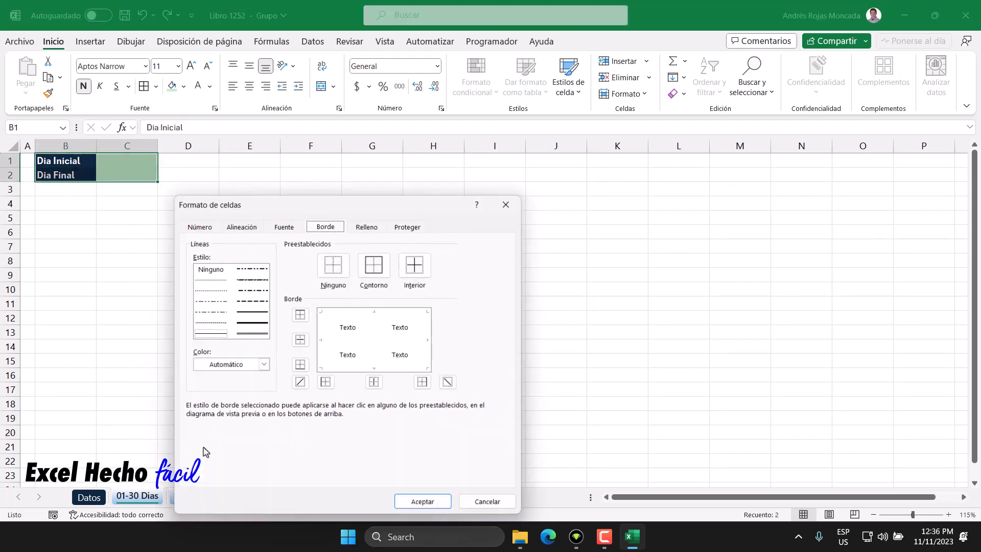
pyautogui.click(219, 334)
pyautogui.click(264, 366)
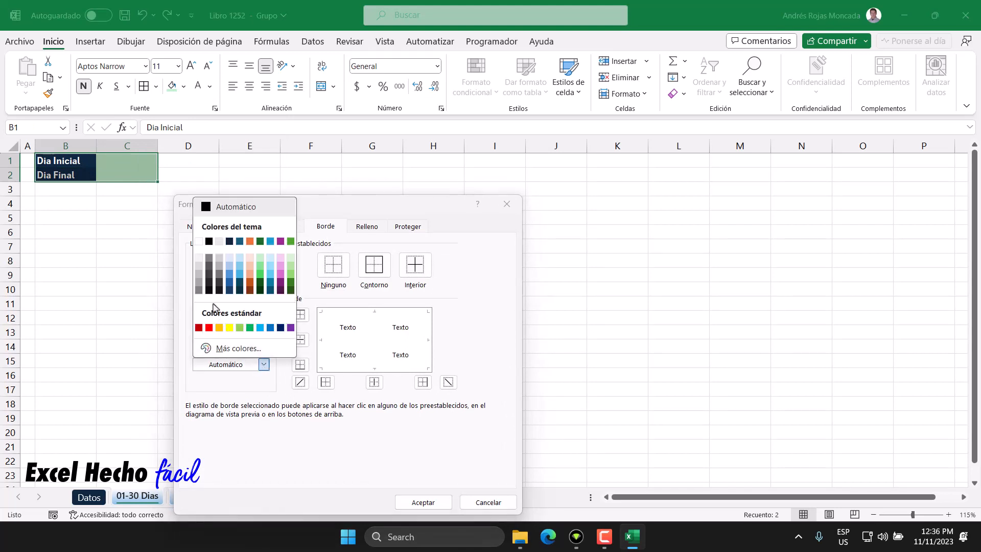
pyautogui.click(199, 275)
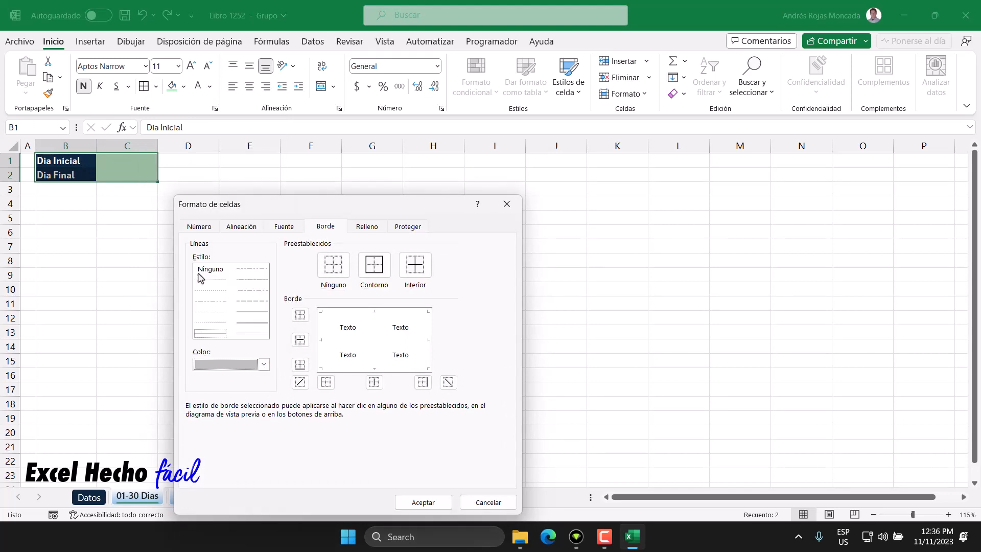
pyautogui.click(300, 340)
pyautogui.click(429, 501)
# Recolor the horizontal border between input cells C1 and C2 with a darker gray.
pyautogui.moveTo(133, 163); pyautogui.dragTo(133, 173)
pyautogui.click(144, 88)
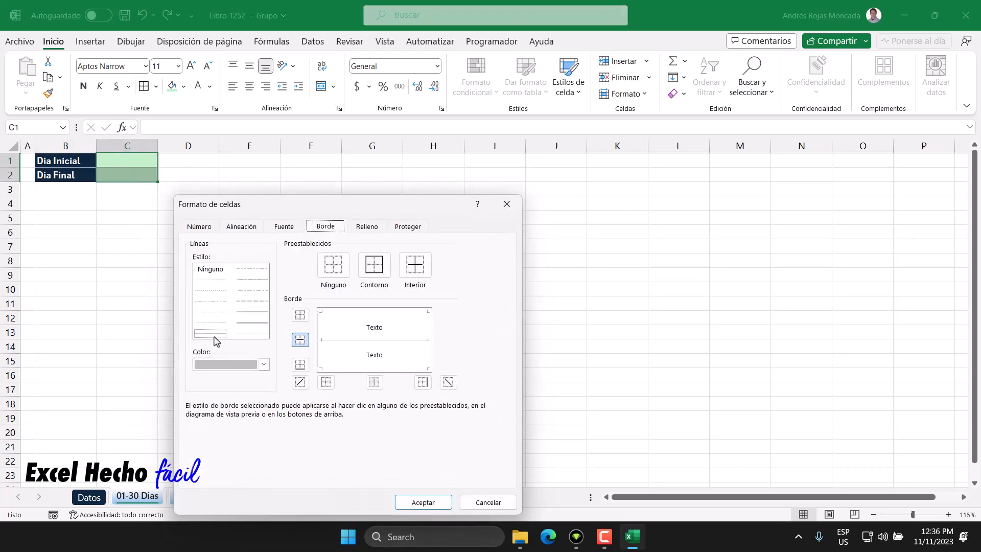
pyautogui.click(263, 364)
pyautogui.click(198, 290)
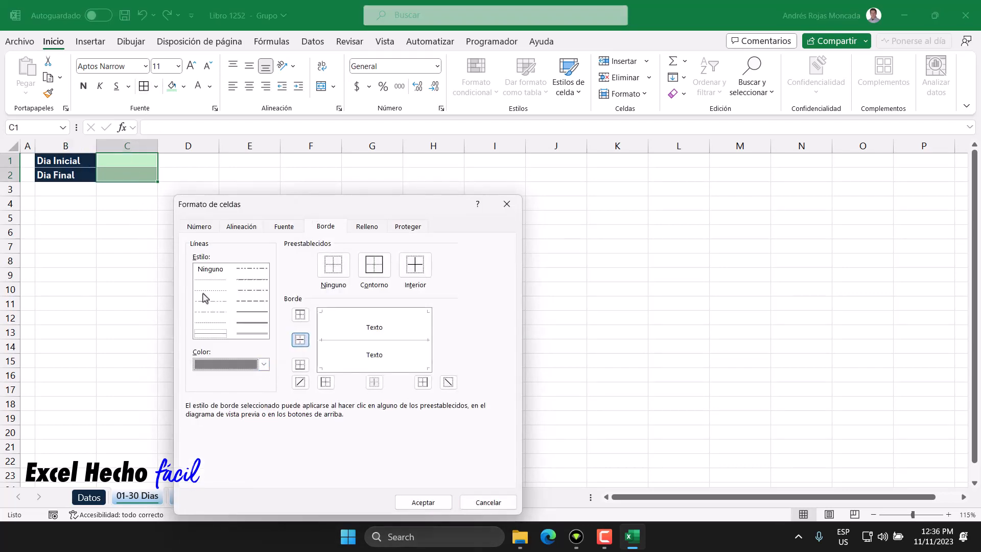
pyautogui.click(301, 340)
pyautogui.click(424, 503)
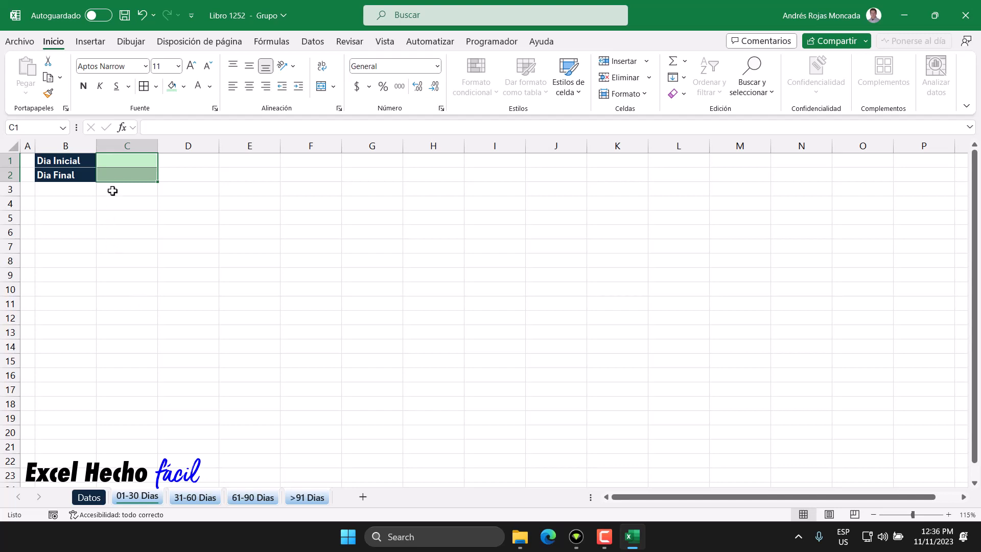
# Enter 1 as the start day in C1 and 30 as the end day in C2.
pyautogui.click(112, 161)
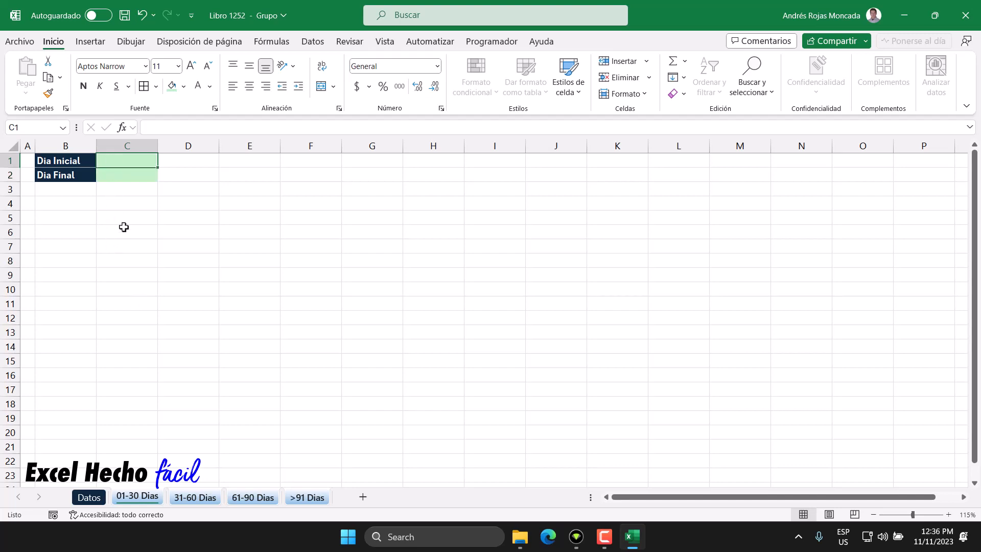
pyautogui.write('1')
pyautogui.press('Return')
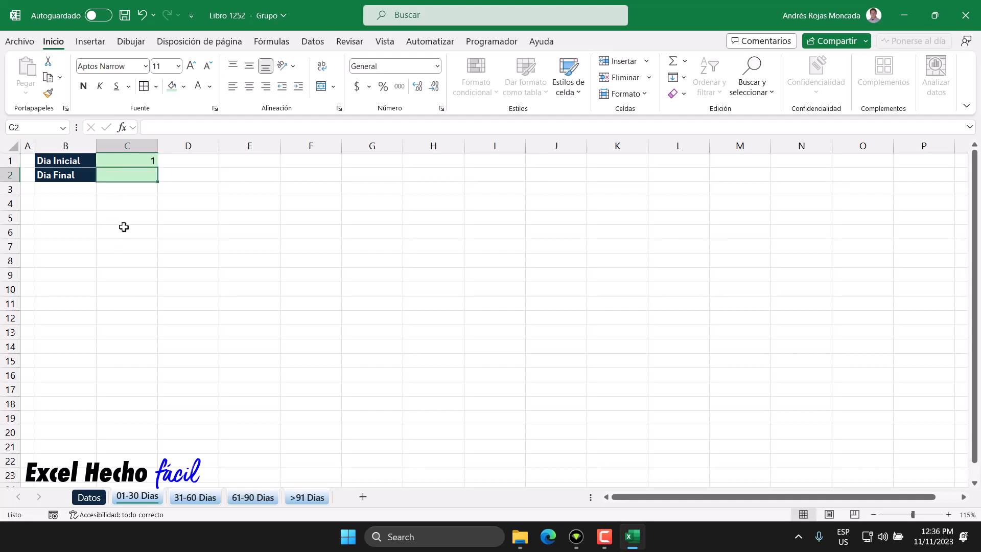
pyautogui.write('30')
pyautogui.press('Return')
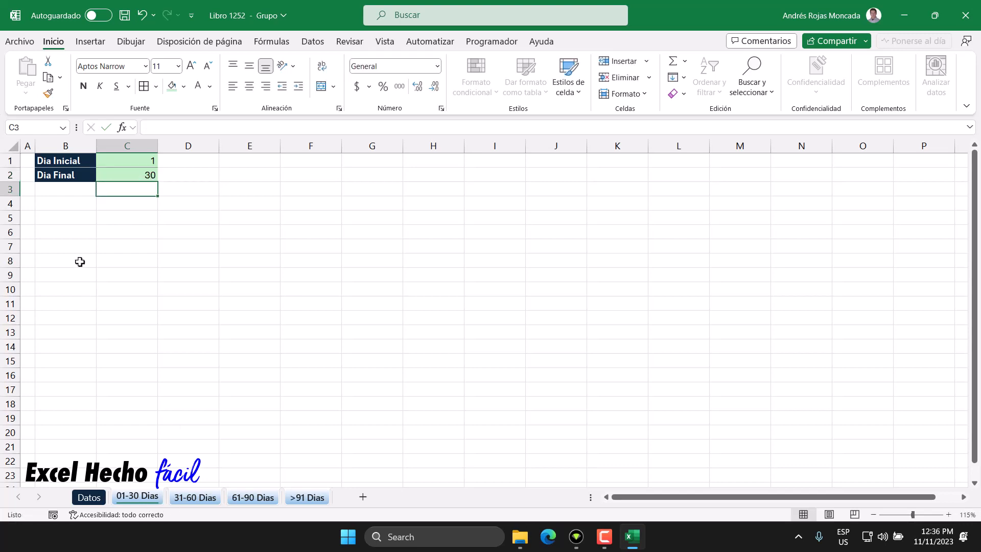
# Enter the column headers "Cliente" in B4 and "Fecha Factura" in C4.
pyautogui.click(68, 205)
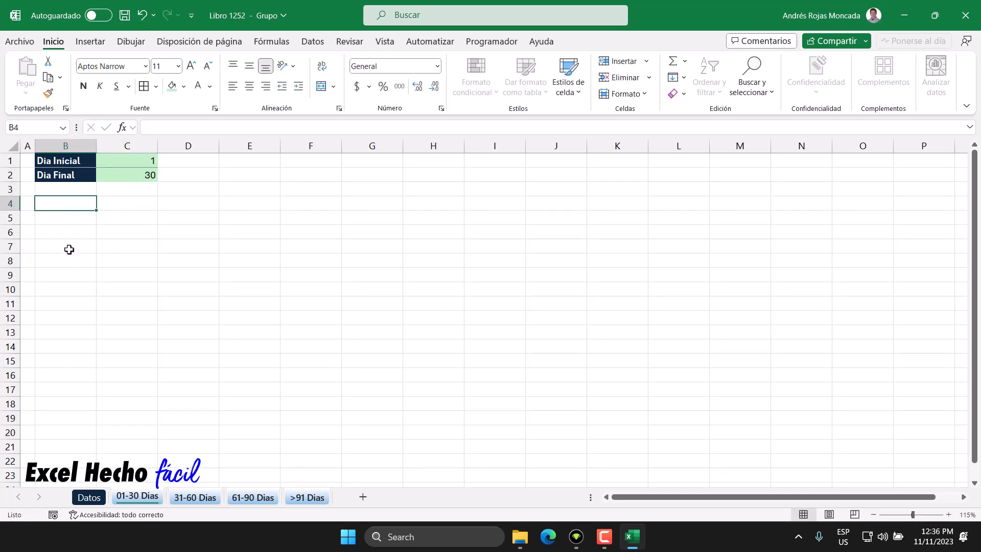
pyautogui.write('Client')
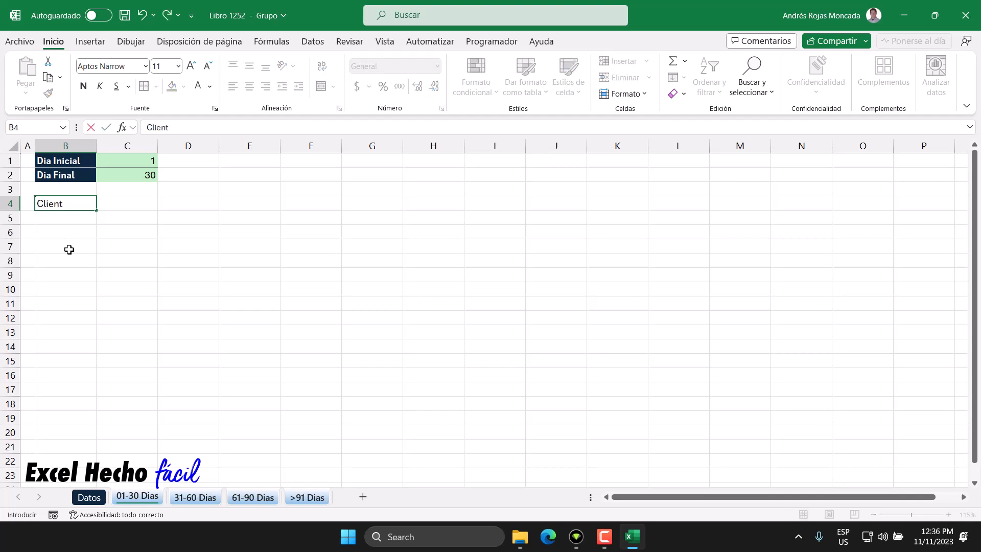
pyautogui.write('e')
pyautogui.press('Return')
pyautogui.press('Up')
pyautogui.press('Right')
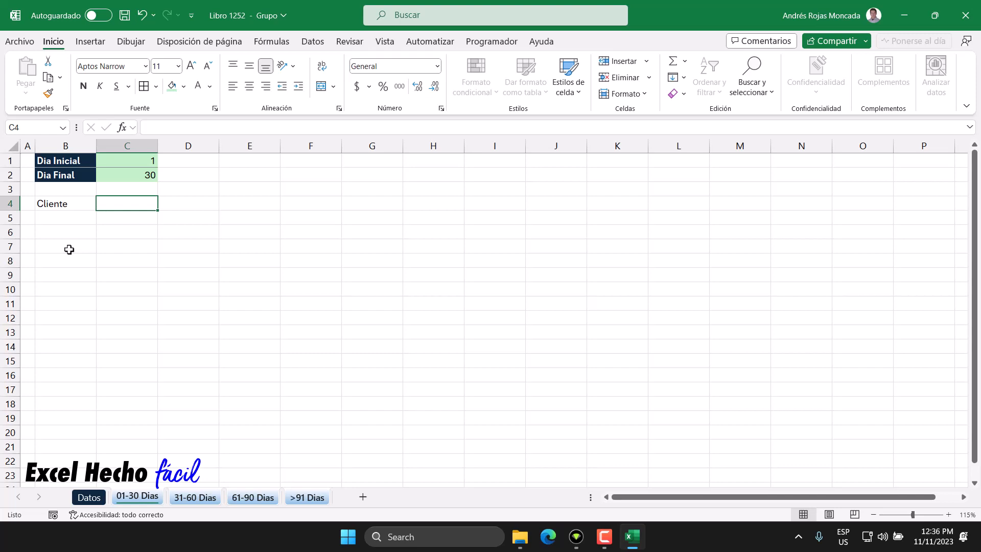
pyautogui.write('Fecha')
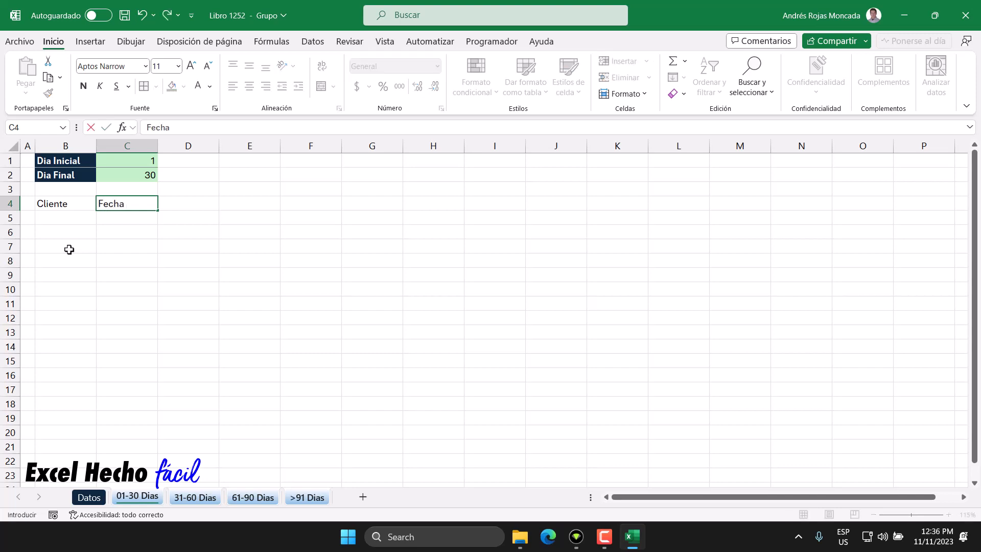
pyautogui.write(' Factura')
pyautogui.press('Tab')
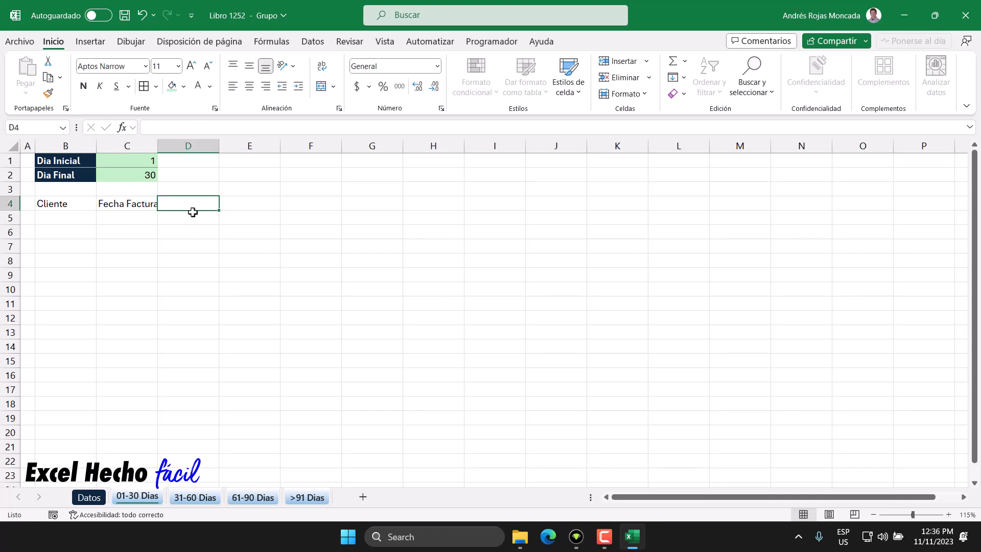
# Enter the column header "Fecha Limite" in D4.
pyautogui.write('Ll')
pyautogui.press('Escape')
pyautogui.write('Fecha')
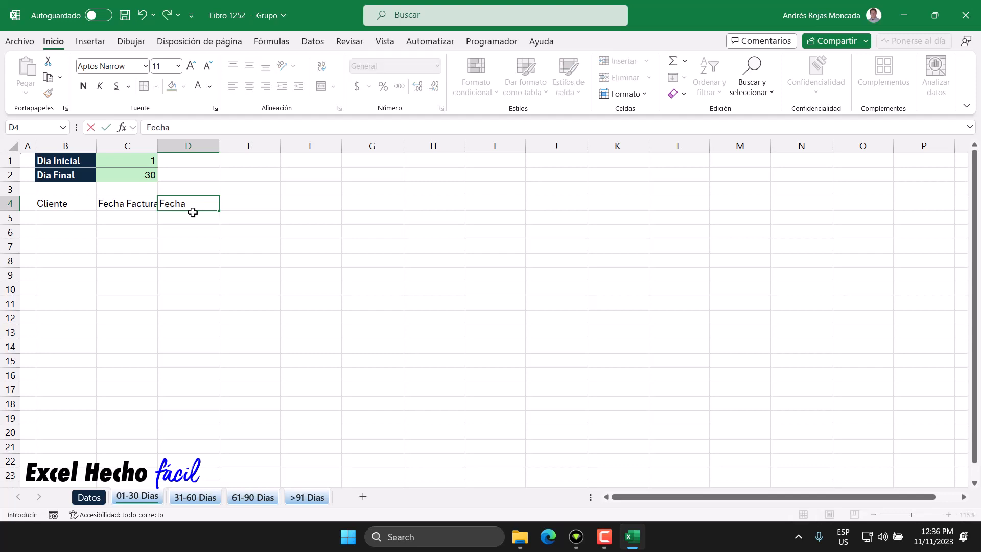
pyautogui.write(' Lm')
pyautogui.press('BackSpace')
pyautogui.press('BackSpace')
pyautogui.write('imite')
pyautogui.press('Return')
# Enter the column header "Valor Factura" in E4, correcting any typing error.
pyautogui.click(230, 201)
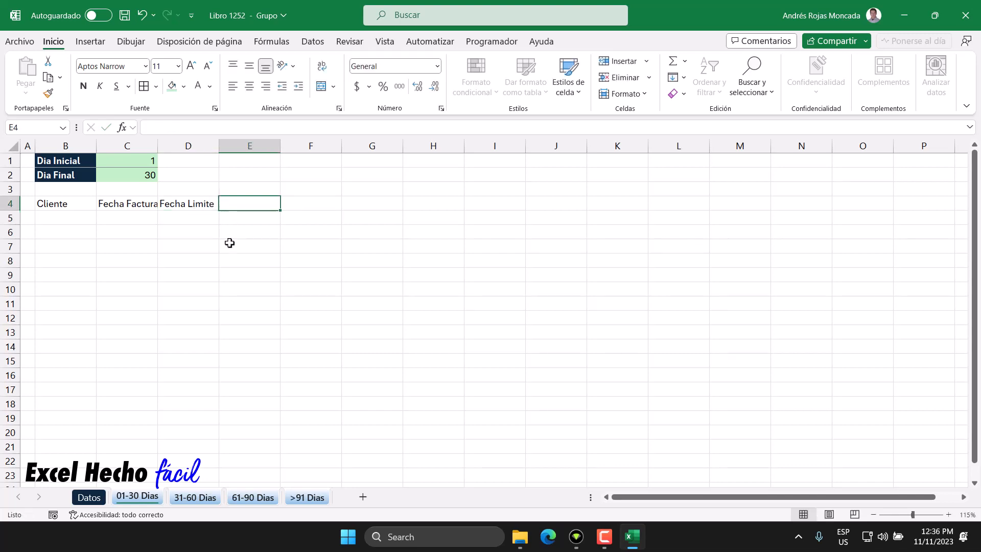
pyautogui.write('Mon')
pyautogui.press('BackSpace')
pyautogui.press('BackSpace')
pyautogui.press('BackSpace')
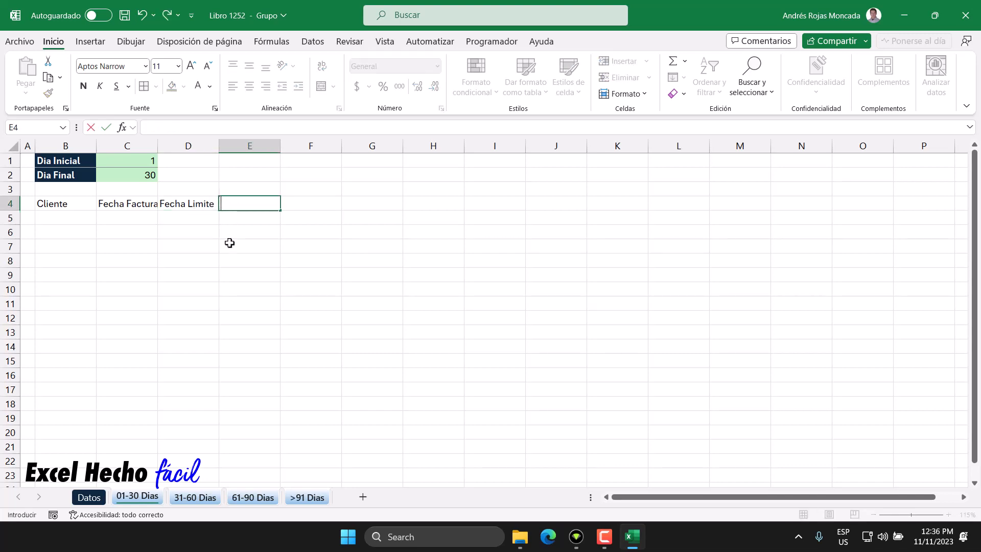
pyautogui.write('Valor Facturta')
pyautogui.press('Return')
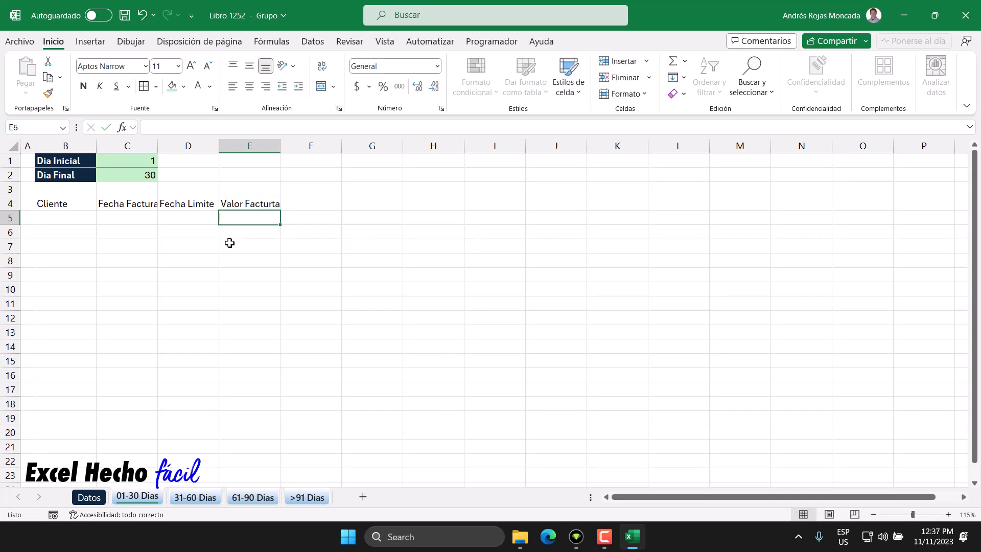
pyautogui.press('Up')
pyautogui.press('F2')
pyautogui.press('BackSpace')
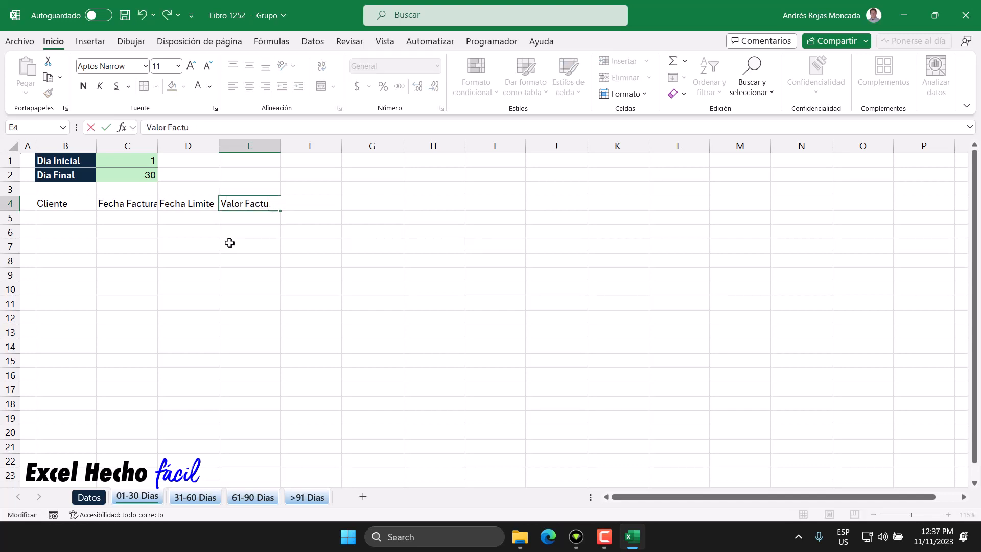
pyautogui.write('ra')
pyautogui.press('Return')
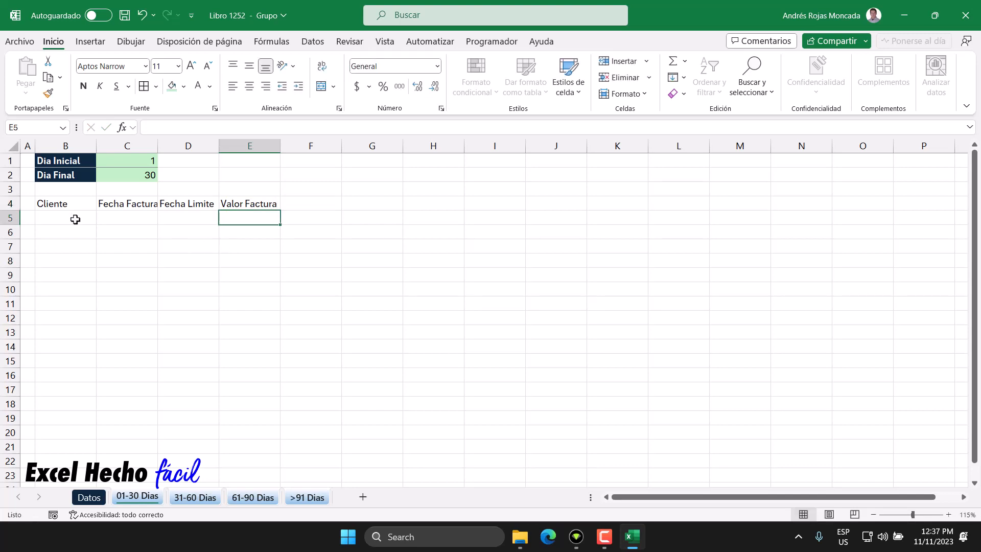
# Format the headers in B4:E4 with a dark blue fill and bold white text, and autofit columns C to E.
pyautogui.moveTo(70, 204); pyautogui.dragTo(250, 199)
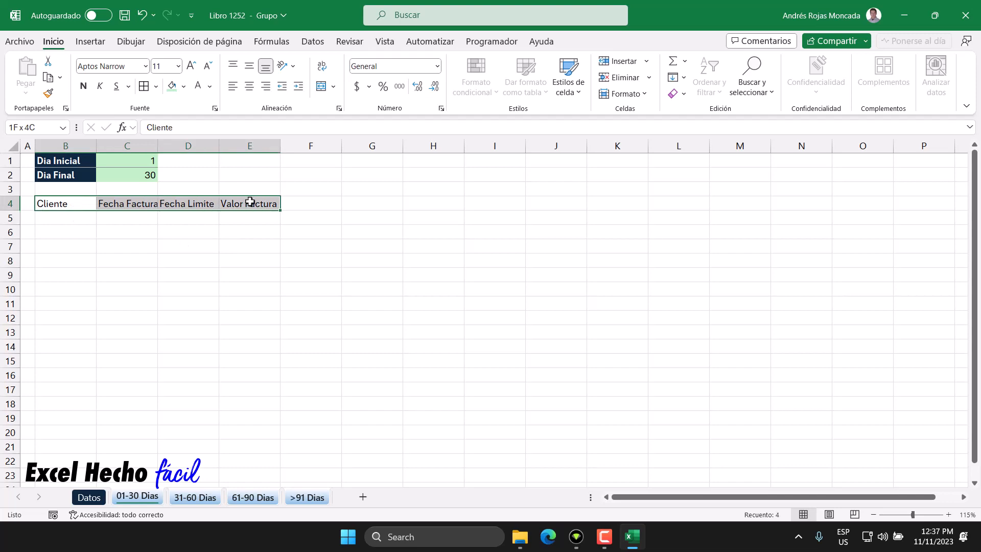
pyautogui.click(184, 86)
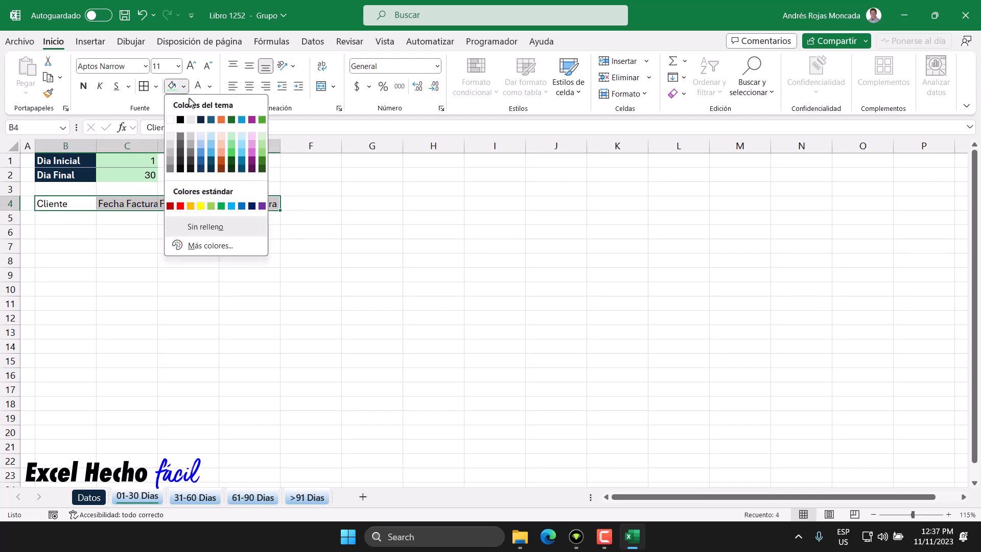
pyautogui.click(203, 123)
pyautogui.click(197, 86)
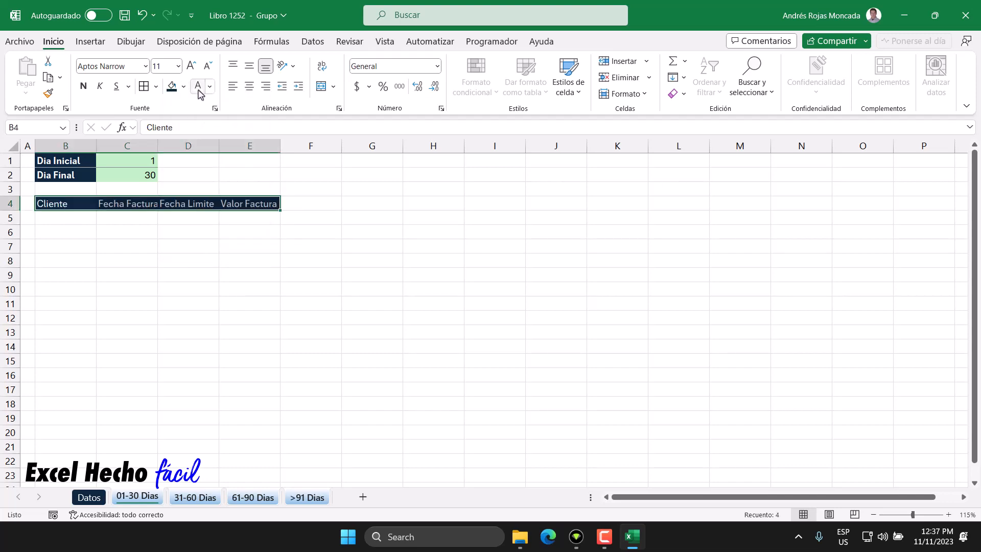
pyautogui.click(84, 88)
pyautogui.moveTo(132, 146); pyautogui.dragTo(261, 146)
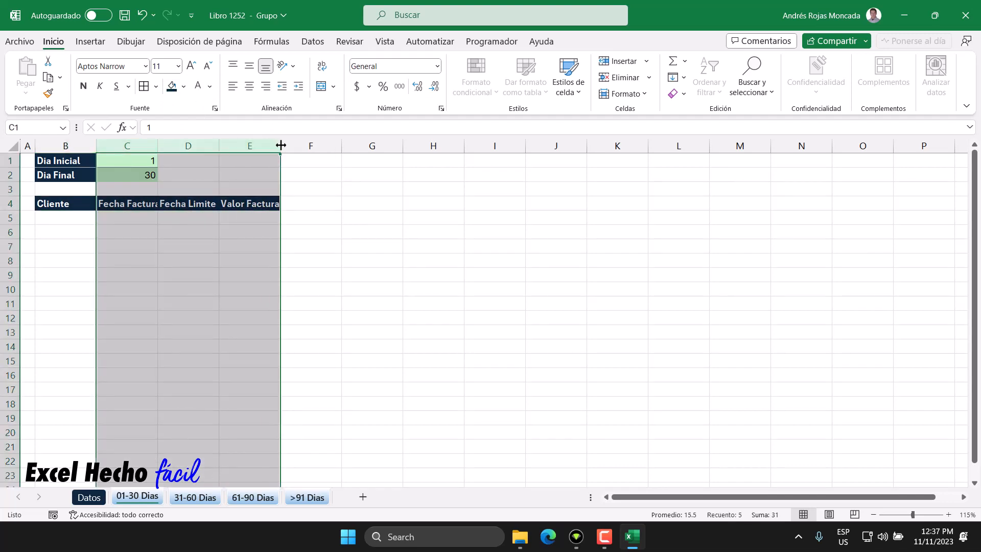
pyautogui.doubleClick(281, 146)
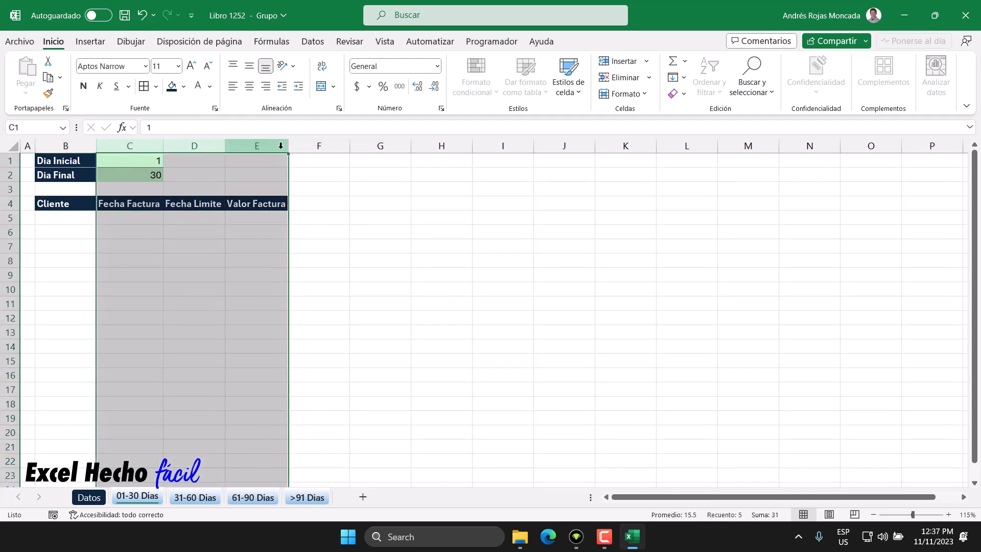
# Start a FILTRAR formula in B5 with the table tFac as its array argument.
pyautogui.click(85, 218)
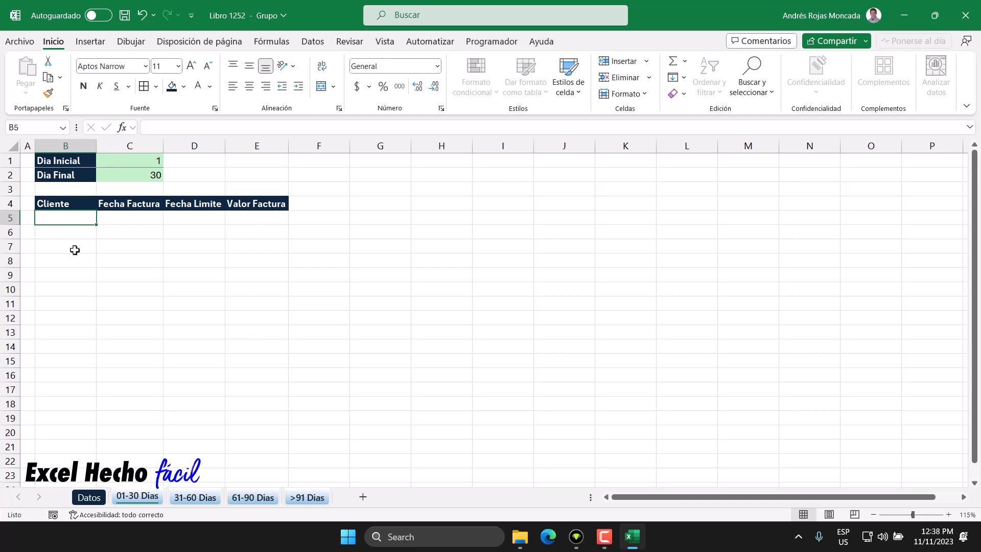
pyautogui.write('=')
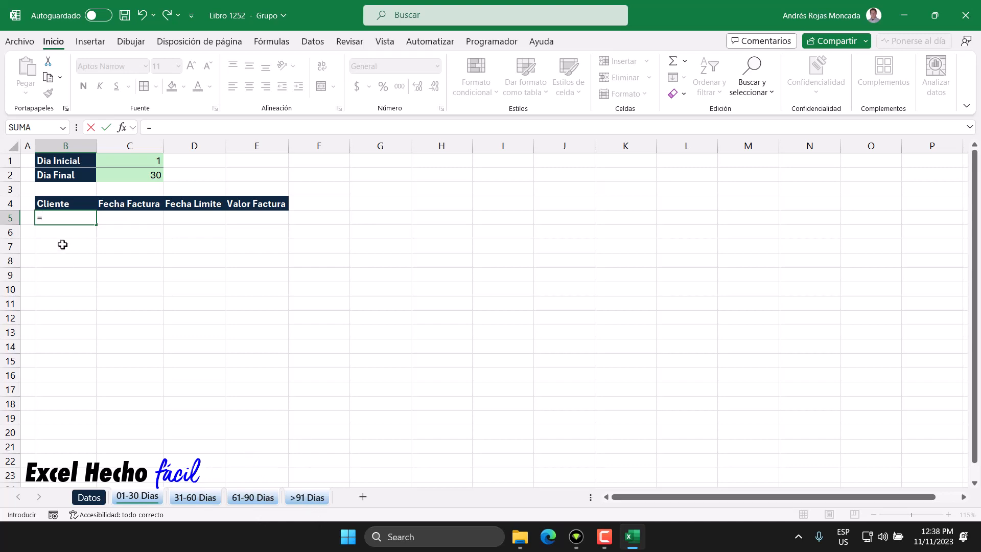
pyautogui.write('fil')
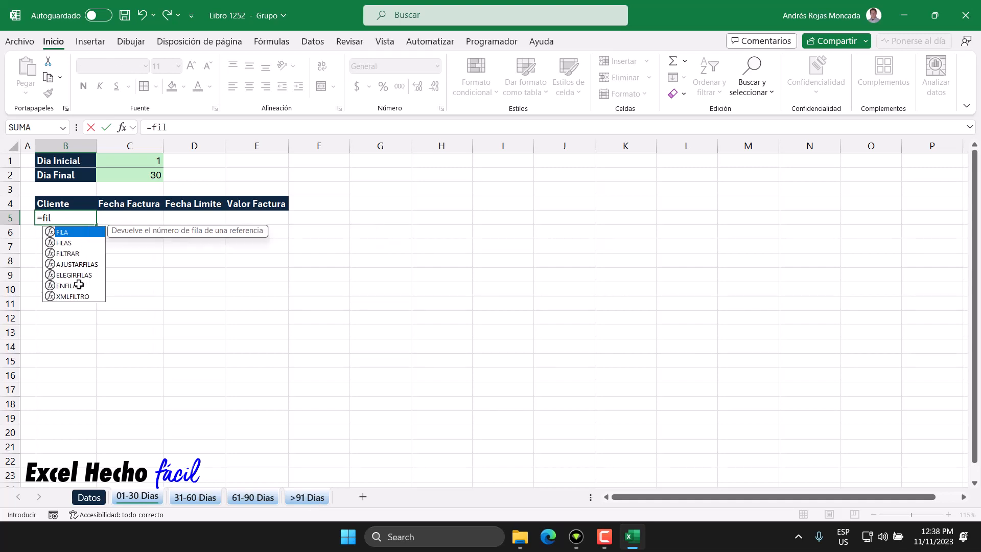
pyautogui.press('Down')
pyautogui.press('Down')
pyautogui.press('Tab')
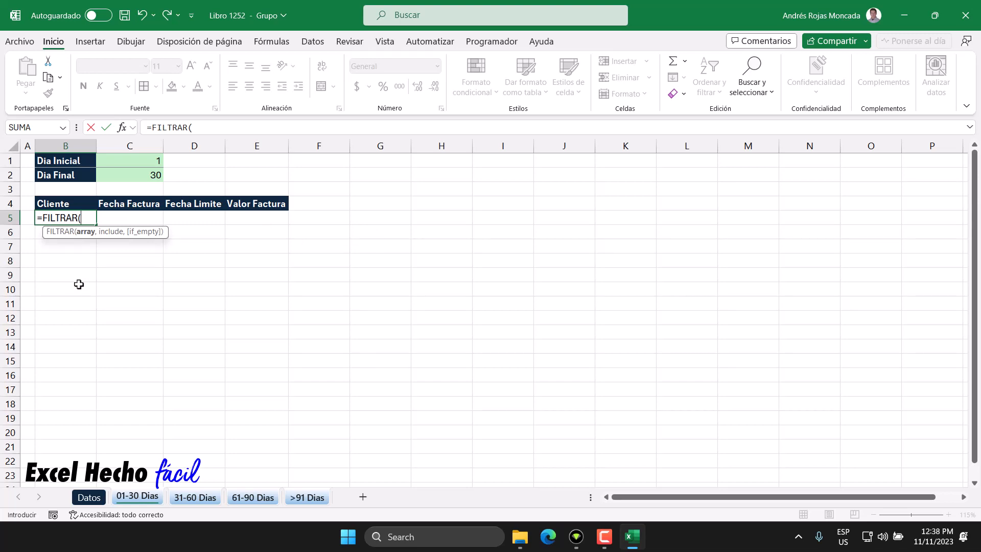
pyautogui.write('tf')
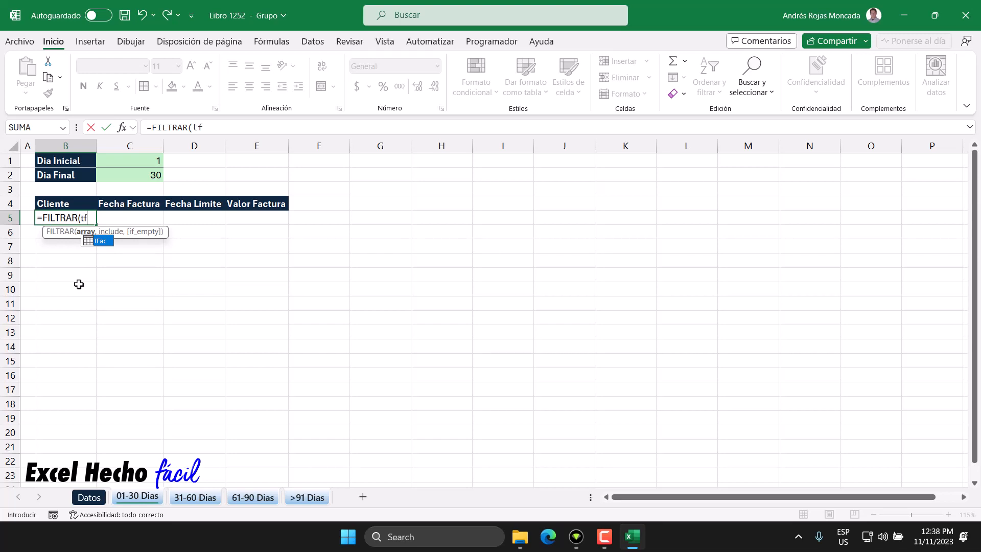
pyautogui.press('Tab')
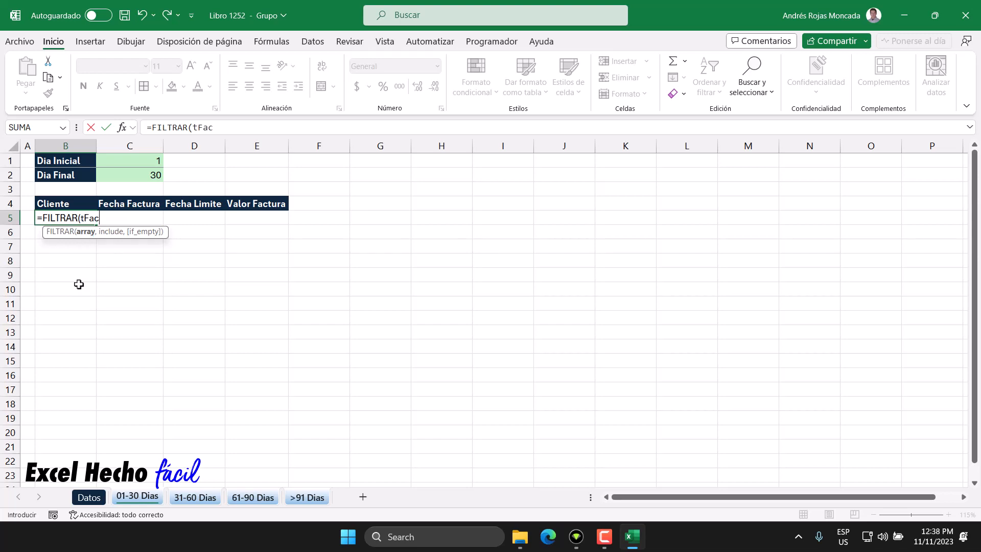
pyautogui.write(',')
# Enter the date difference tFac[Fecha Limite]-tFac[Fecha Factura] in the include argument of the FILTRAR formula.
pyautogui.moveTo(148, 231); pyautogui.dragTo(317, 178)
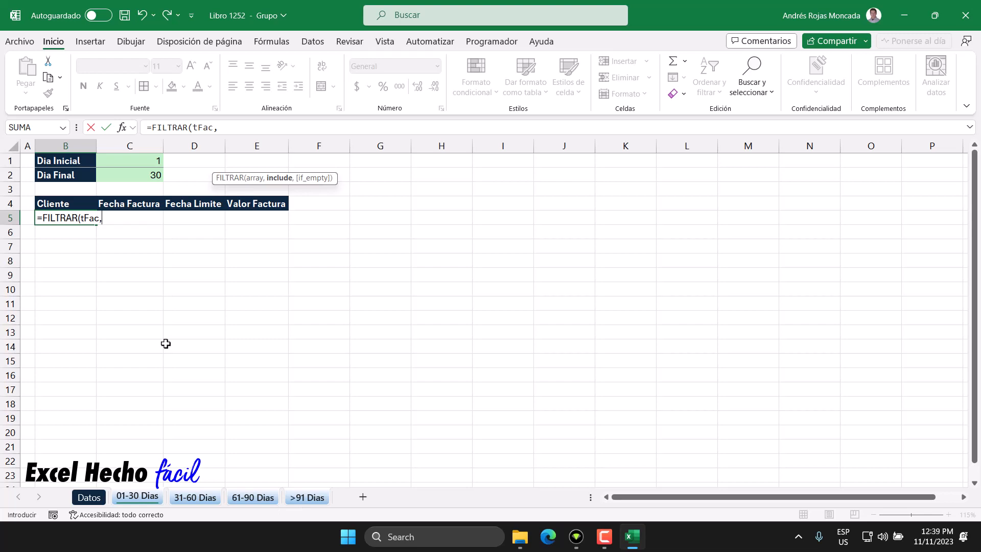
pyautogui.write('tf')
pyautogui.press('Tab')
pyautogui.write('[')
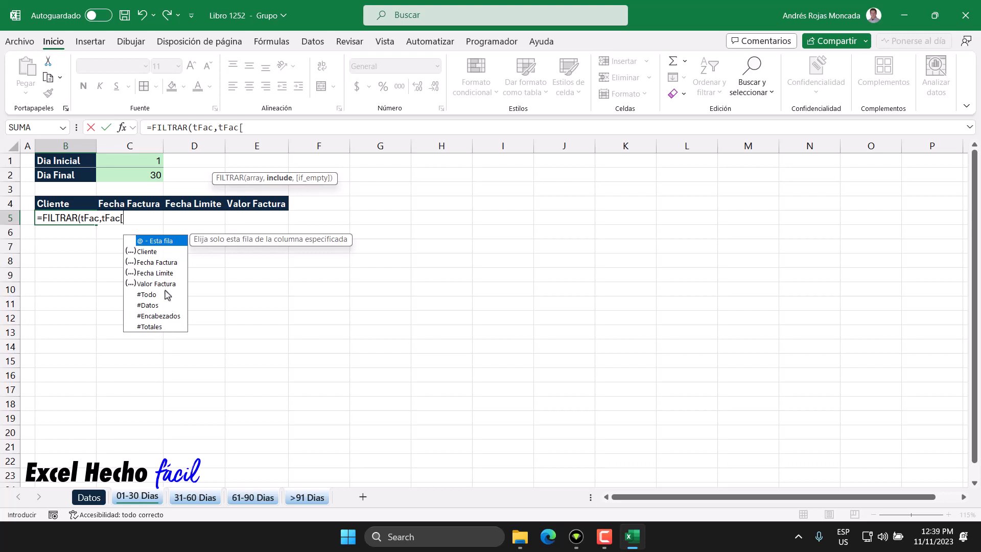
pyautogui.doubleClick(160, 277)
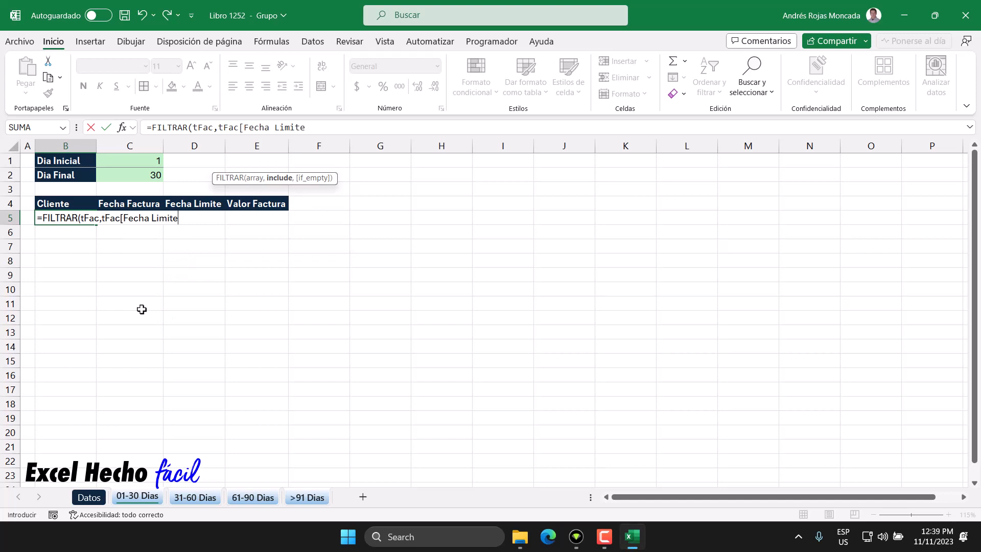
pyautogui.write(']-tFac[')
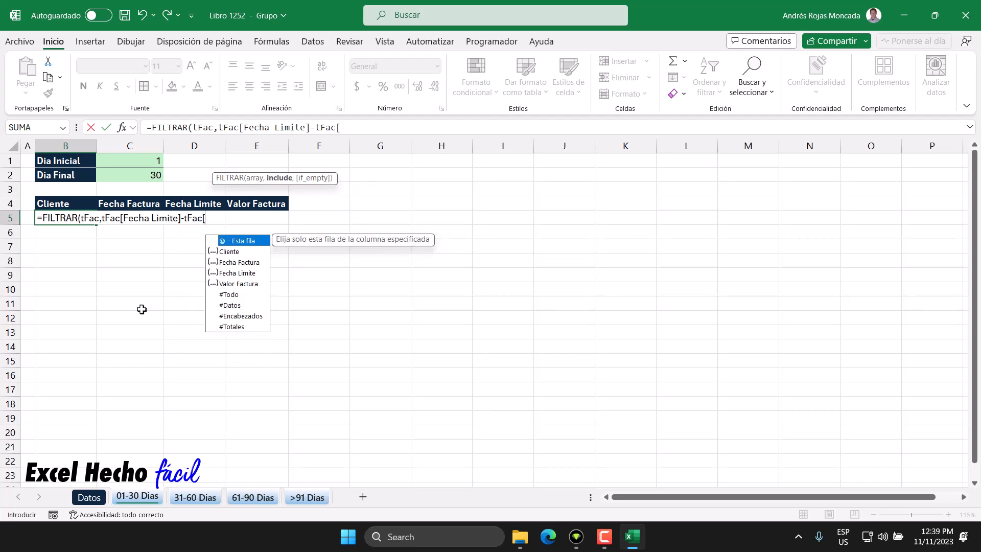
pyautogui.doubleClick(233, 263)
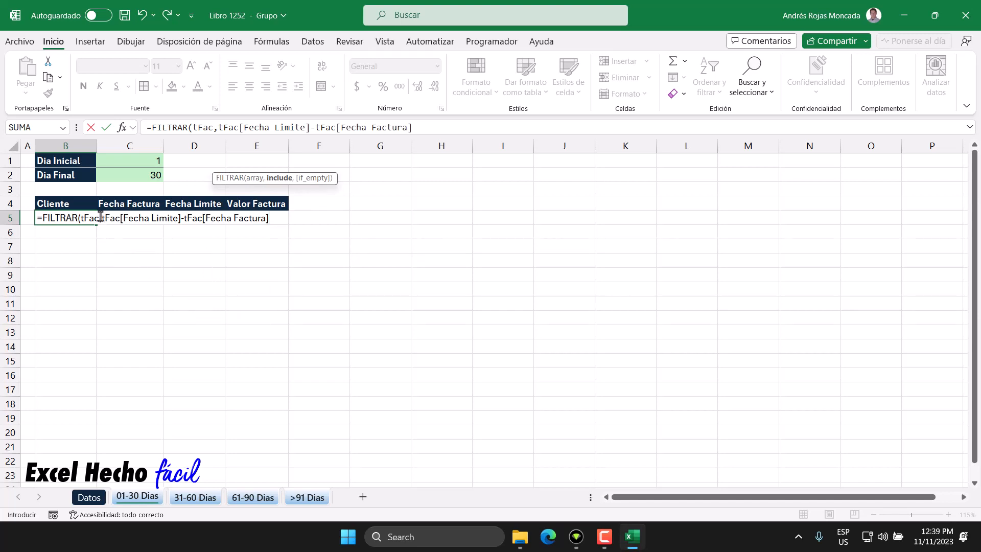
# Preview the date difference and wrap it in a LET function as the value of a variable named _dd.
pyautogui.moveTo(102, 218); pyautogui.dragTo(269, 220)
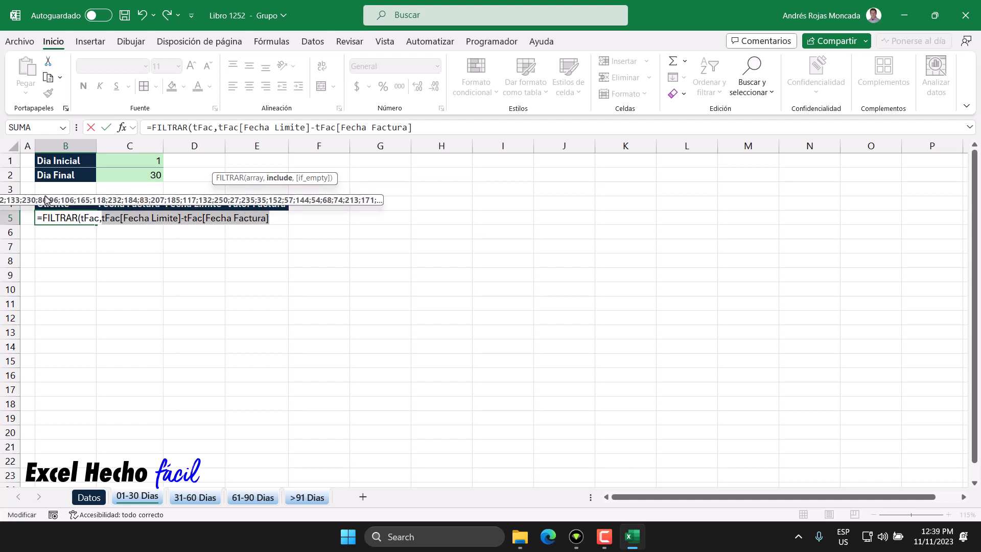
pyautogui.click(102, 219)
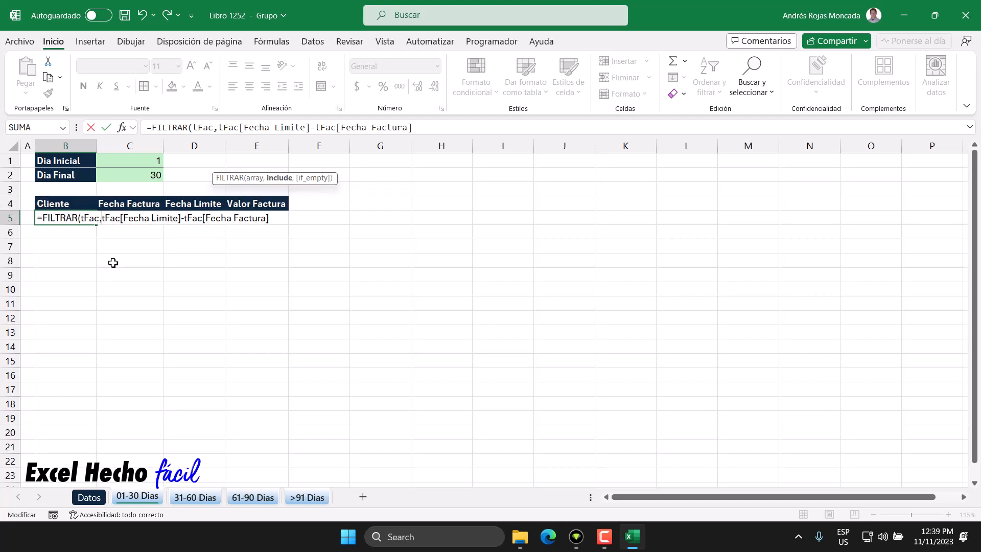
pyautogui.write('let')
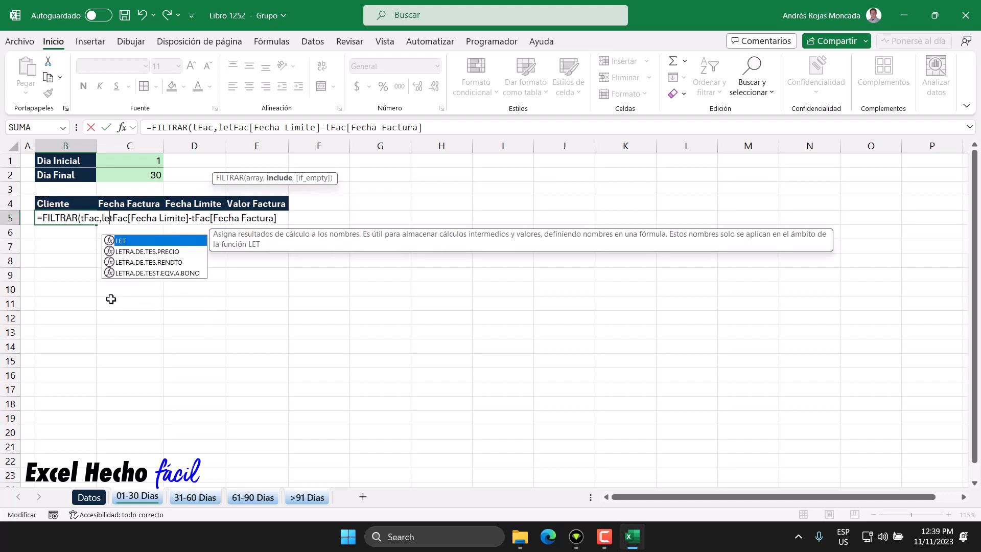
pyautogui.press('Tab')
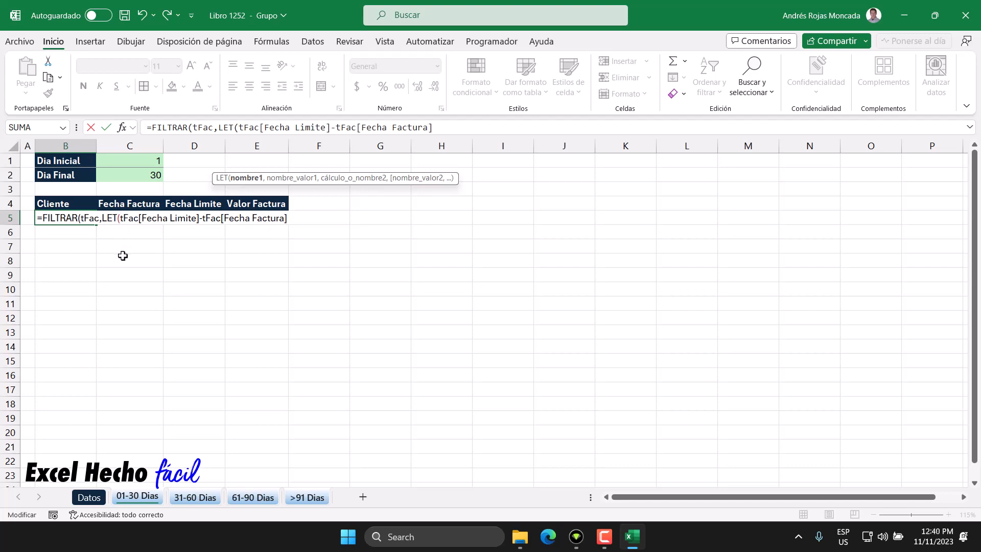
pyautogui.write('_')
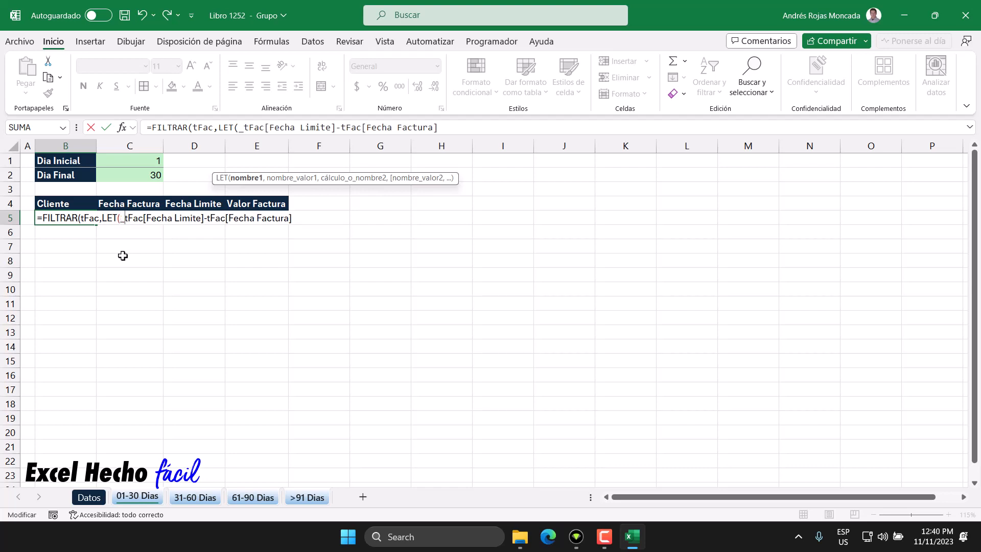
pyautogui.write('d,')
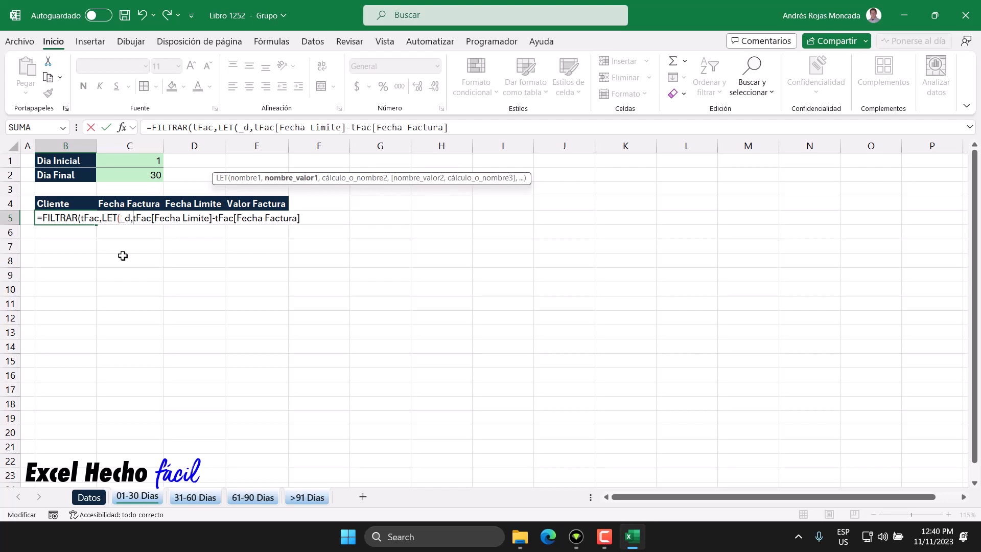
pyautogui.click(129, 220)
pyautogui.write('d')
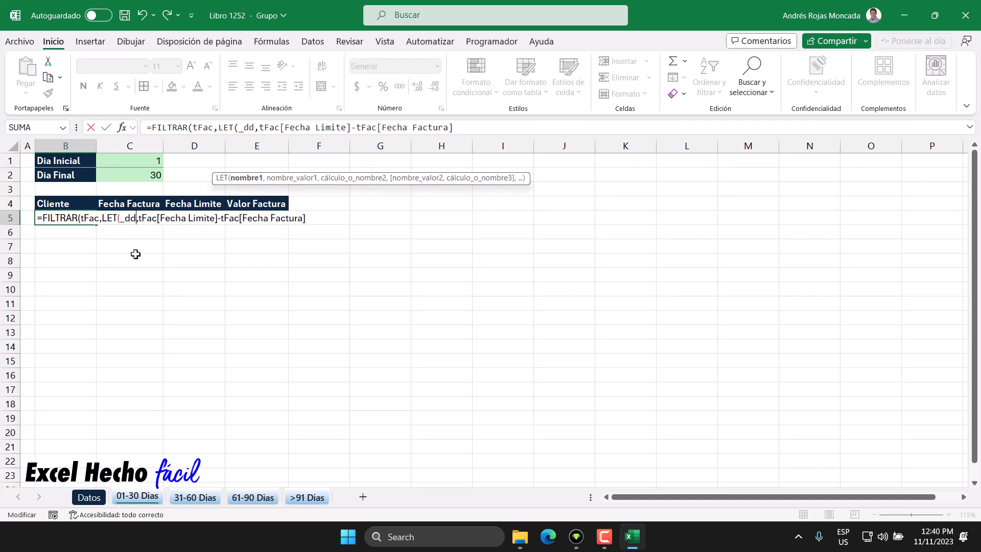
pyautogui.click(317, 220)
pyautogui.write(',')
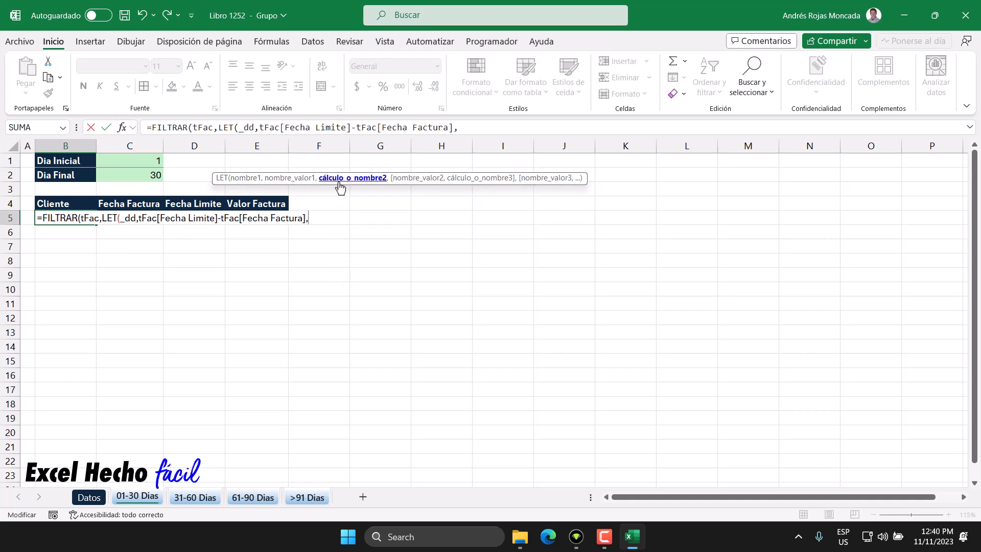
# Examine the LET variable name, its date-difference value and the function's position inside FILTRAR's include argument.
pyautogui.moveTo(136, 220); pyautogui.dragTo(121, 218)
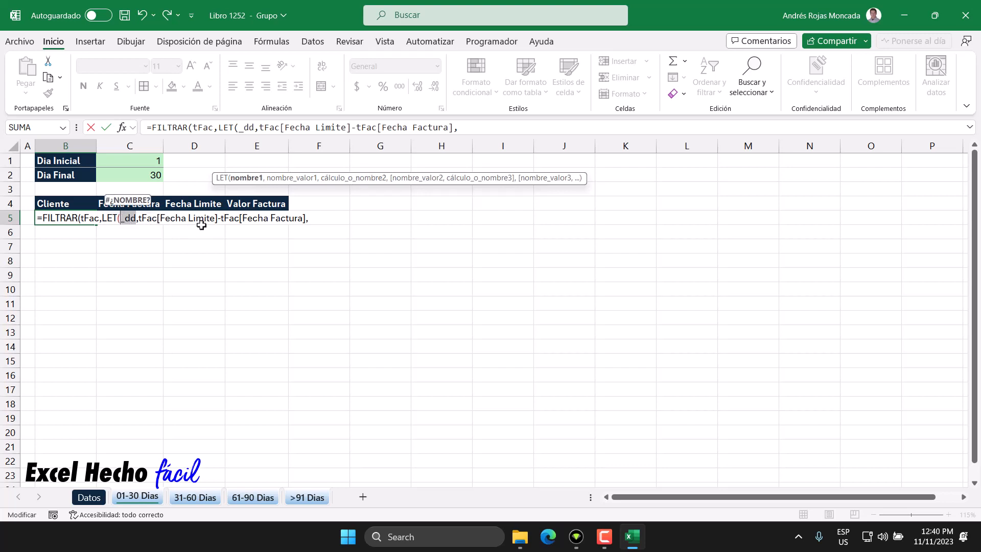
pyautogui.moveTo(305, 219); pyautogui.dragTo(138, 220)
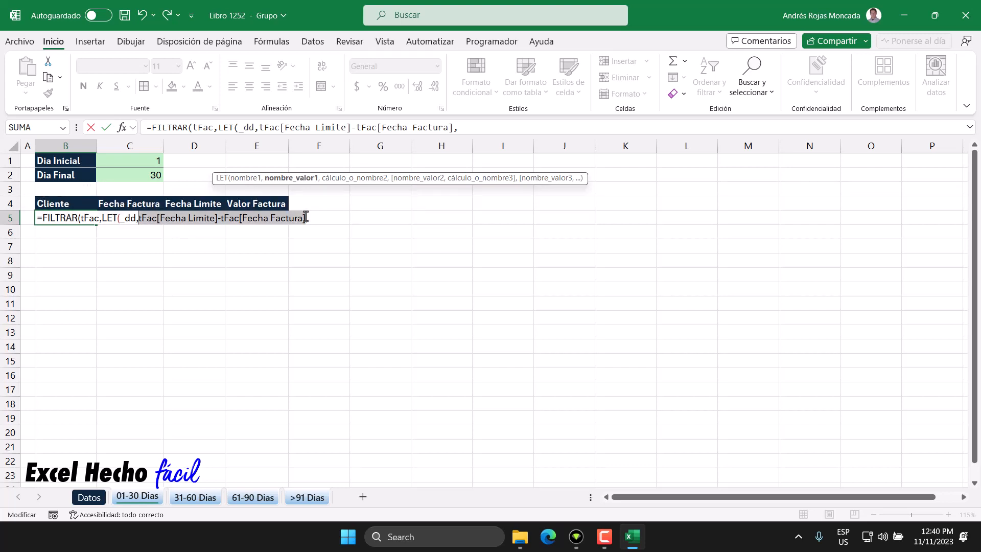
pyautogui.moveTo(307, 219); pyautogui.dragTo(138, 217)
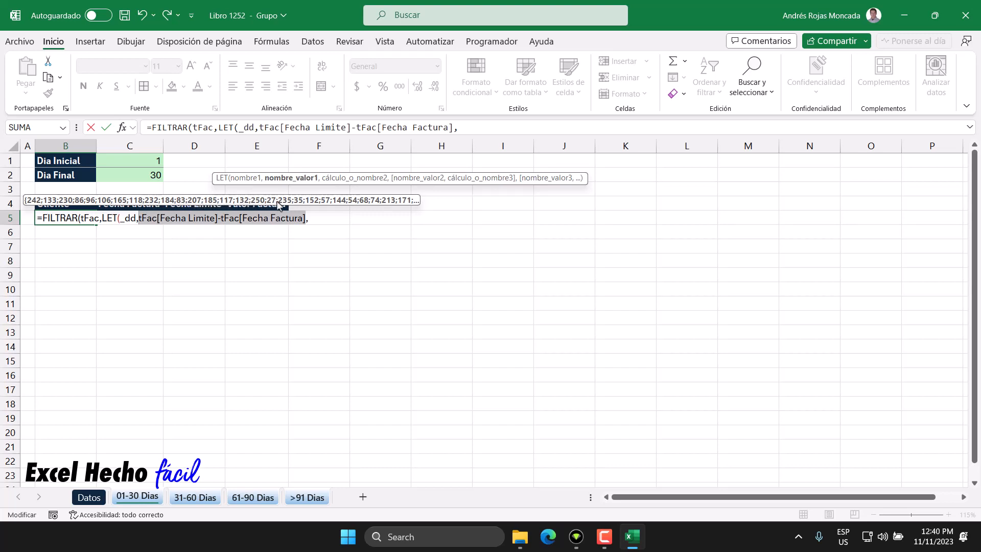
pyautogui.click(313, 217)
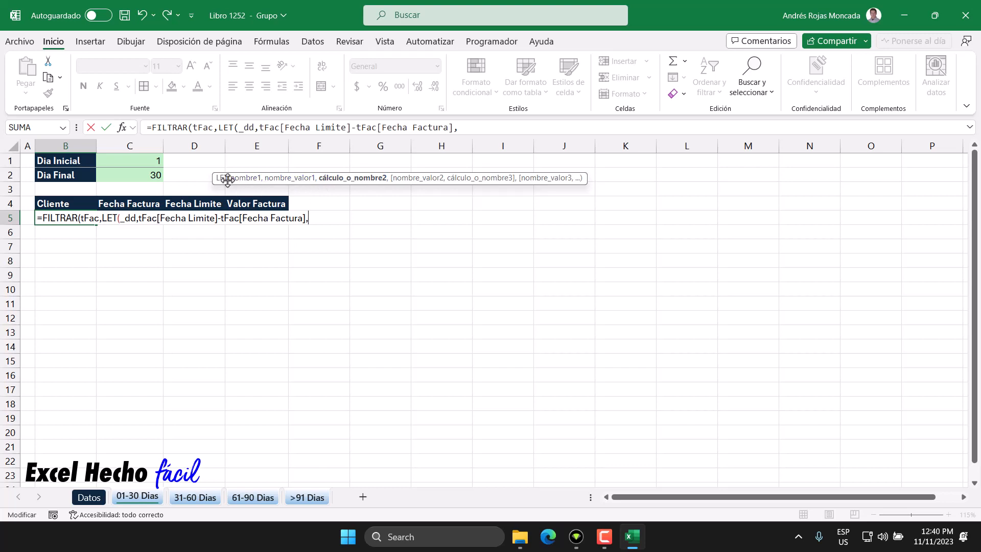
pyautogui.click(102, 218)
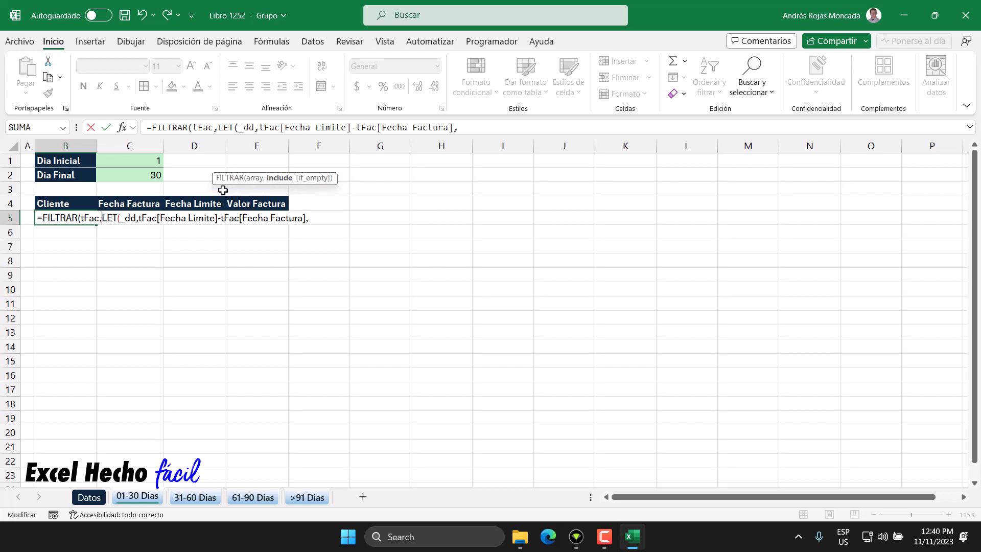
pyautogui.click(318, 217)
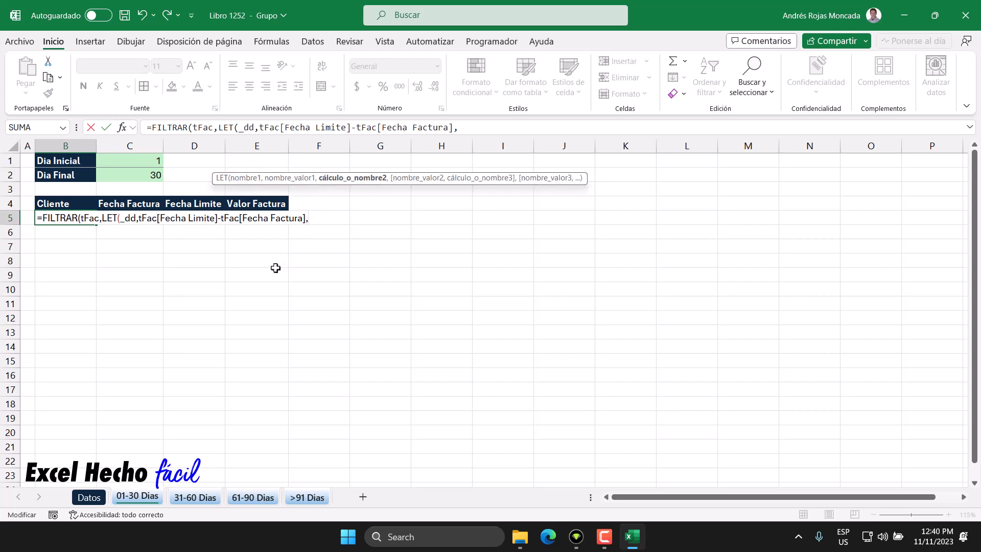
# Add the LET calculation (_dd>=C1)*(_dd<=C2) to test the day difference against the start and end day cells.
pyautogui.write('(_dd>=')
pyautogui.click(155, 160)
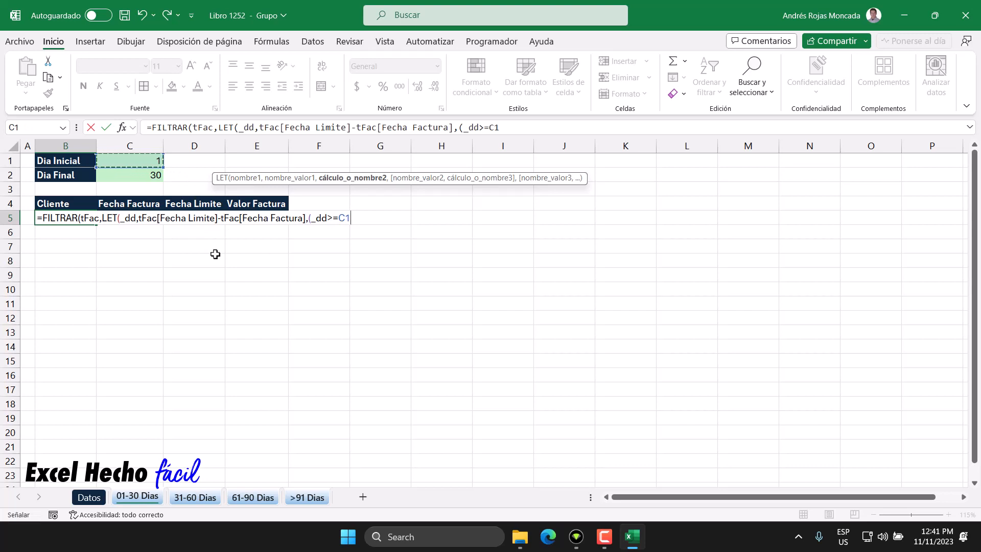
pyautogui.write(')*')
pyautogui.write('(')
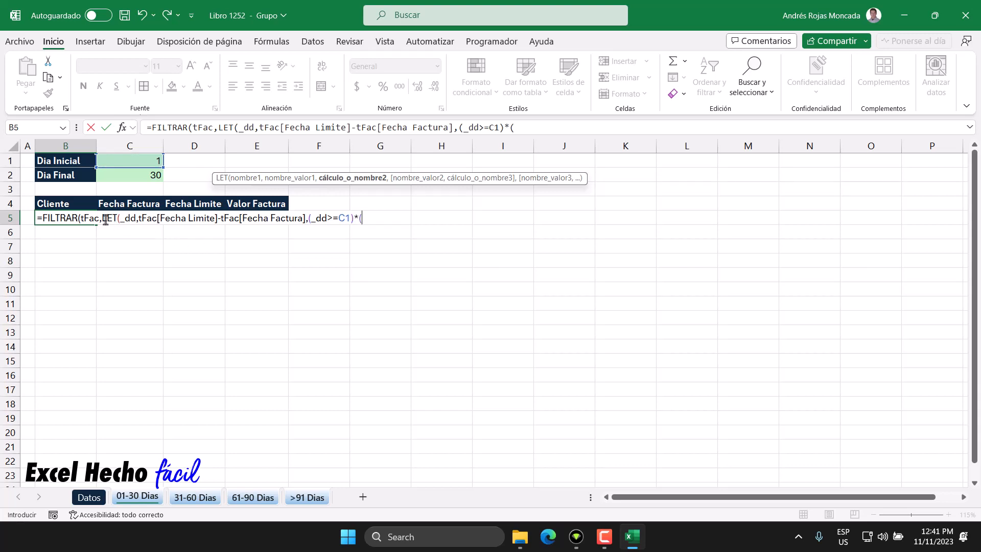
pyautogui.write('_')
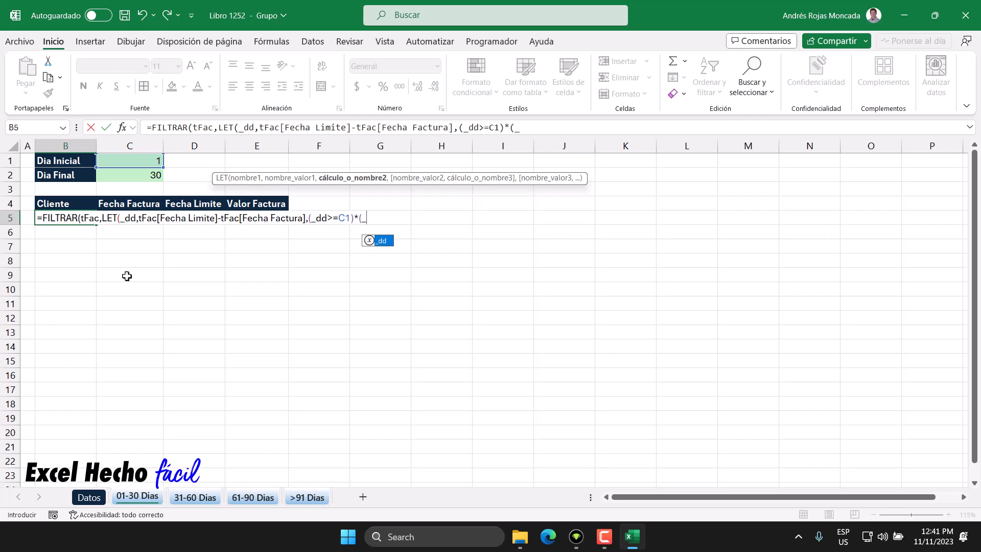
pyautogui.press('Tab')
pyautogui.write('<=')
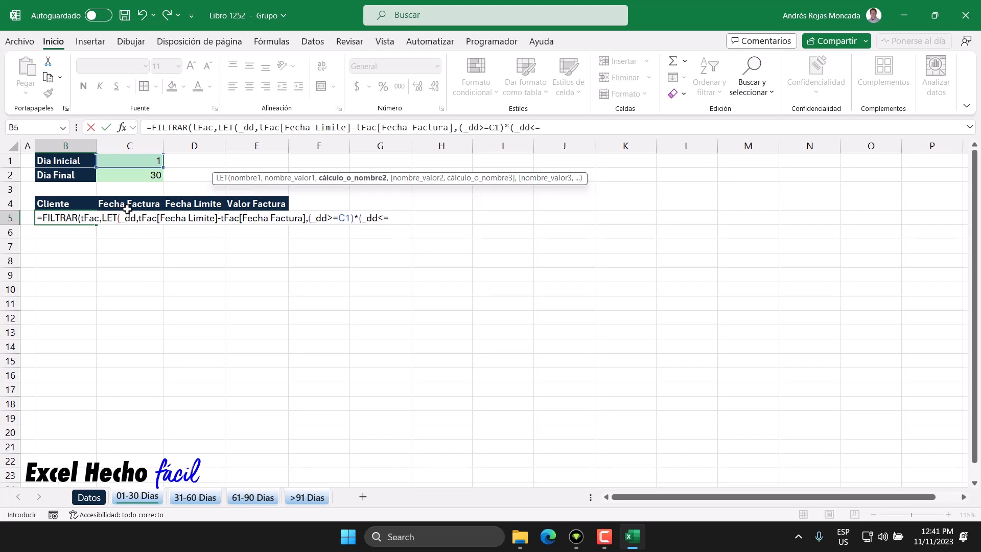
pyautogui.click(131, 175)
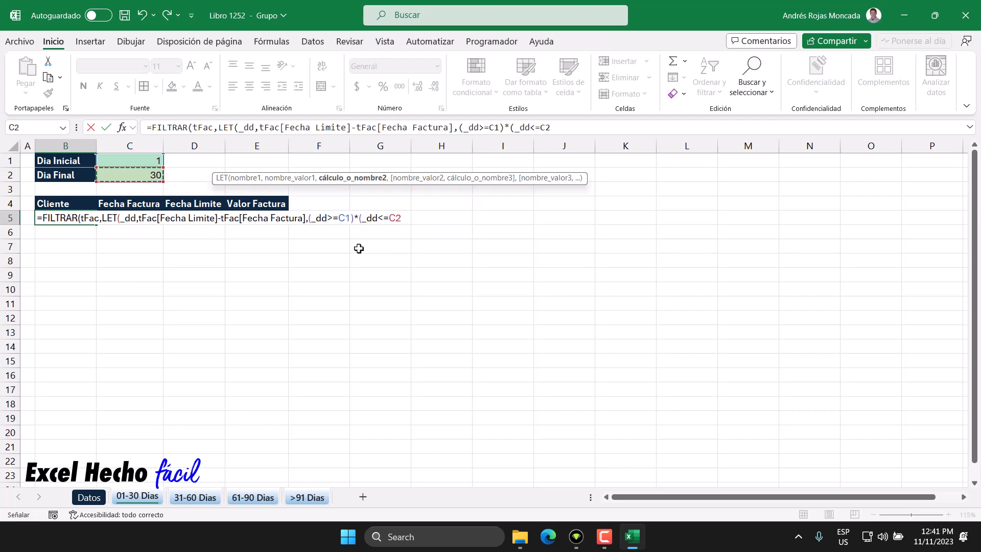
pyautogui.write(')')
# Examine the start-day and end-day conditions individually and as a combined product in the LET calculation.
pyautogui.moveTo(354, 219); pyautogui.dragTo(308, 219)
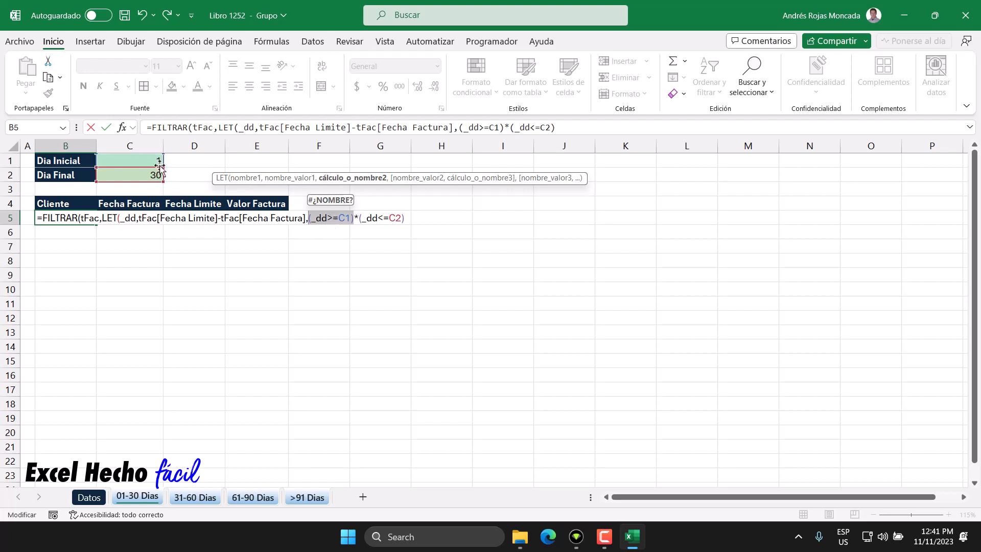
pyautogui.click(361, 220)
pyautogui.moveTo(361, 219); pyautogui.dragTo(401, 219)
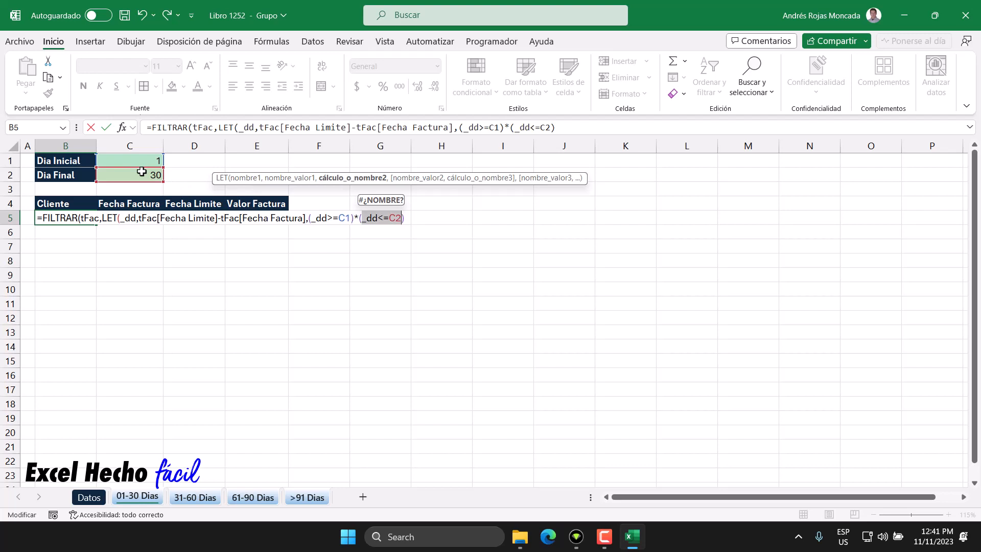
pyautogui.moveTo(354, 218); pyautogui.dragTo(404, 219)
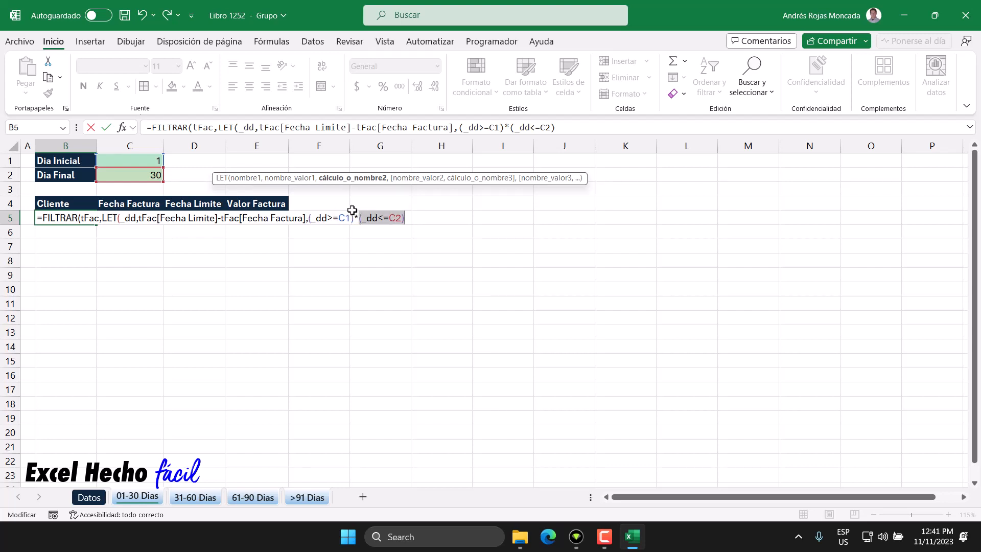
pyautogui.moveTo(402, 218); pyautogui.dragTo(308, 218)
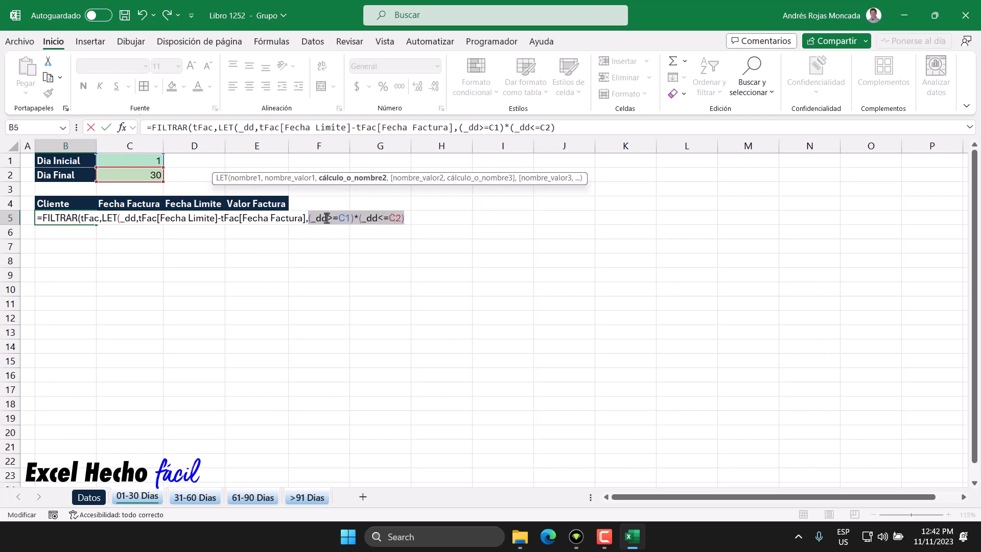
# Close the LET function and complete the FILTRAR formula with "Sin Datos" as its if_empty argument.
pyautogui.click(406, 219)
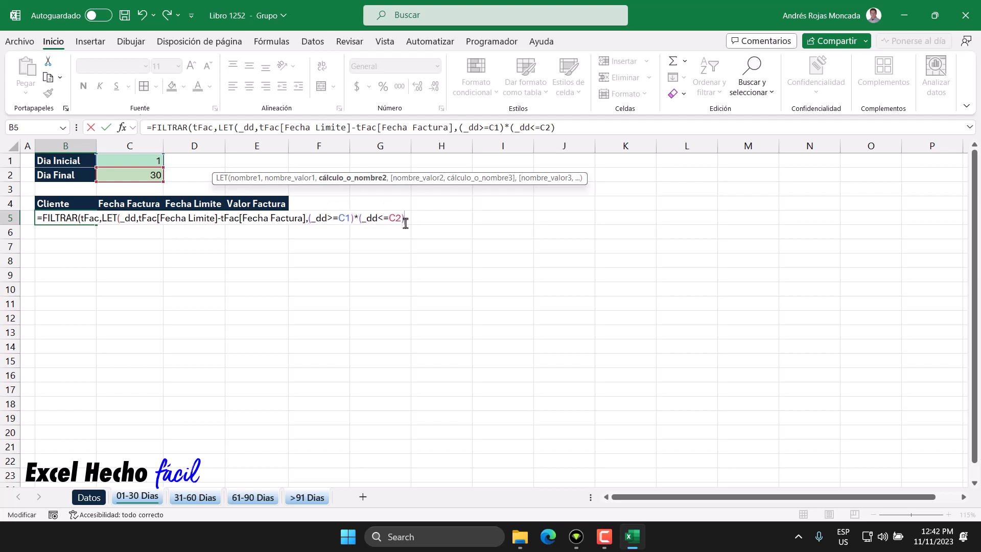
pyautogui.write(')')
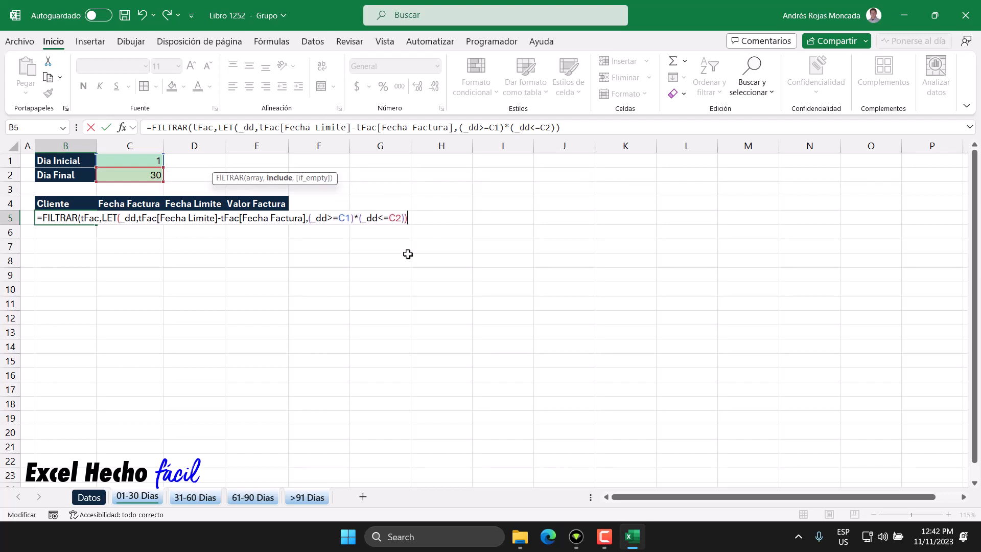
pyautogui.click(291, 181)
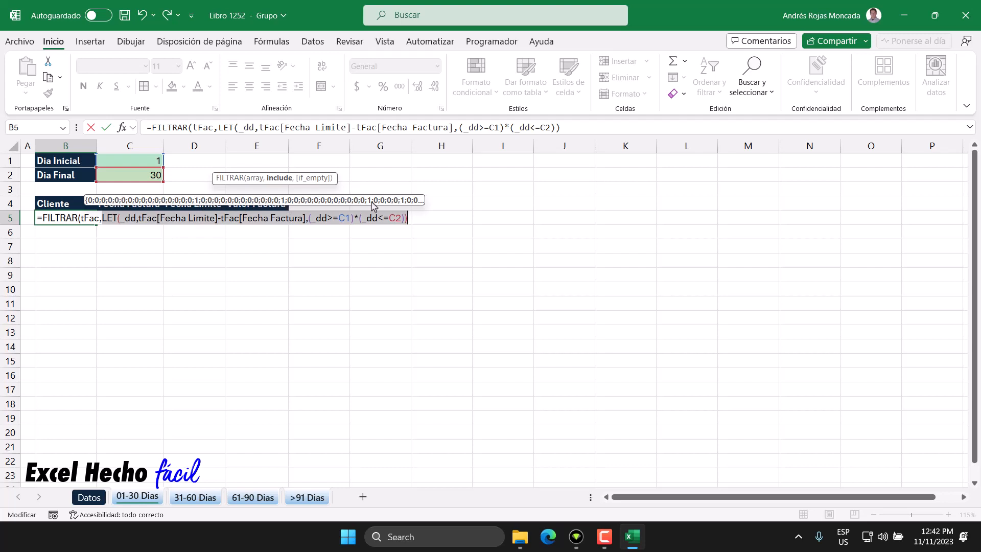
pyautogui.click(407, 218)
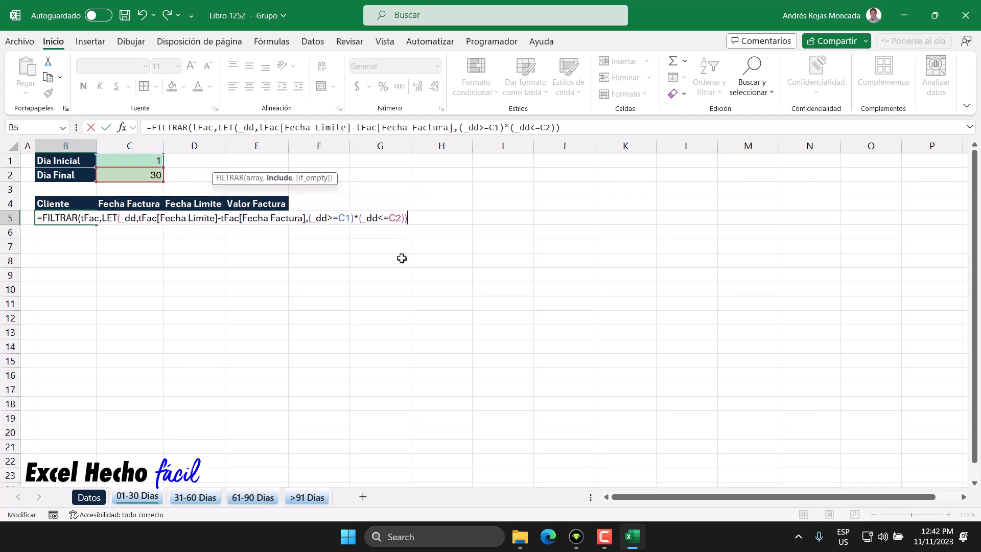
pyautogui.write(',')
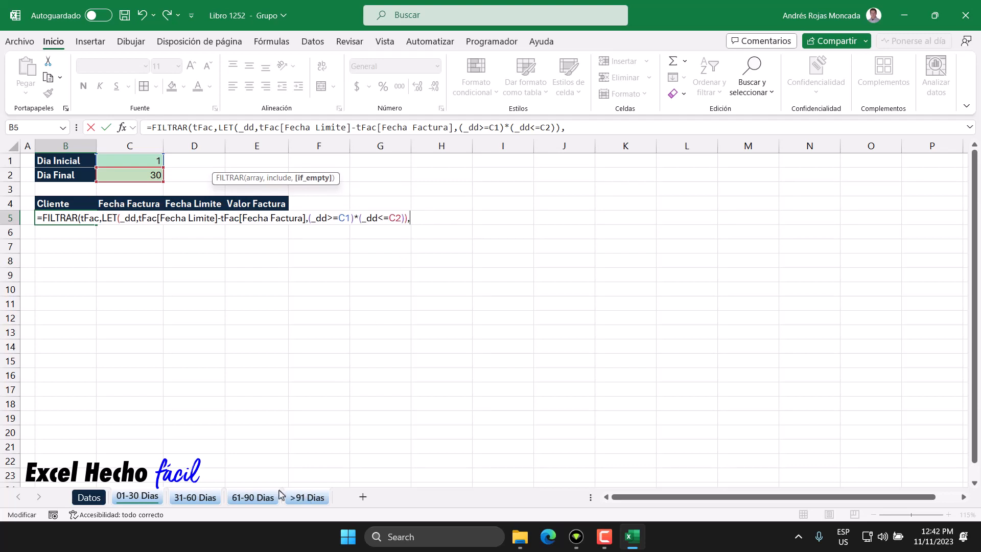
pyautogui.write('"Sin Datos')
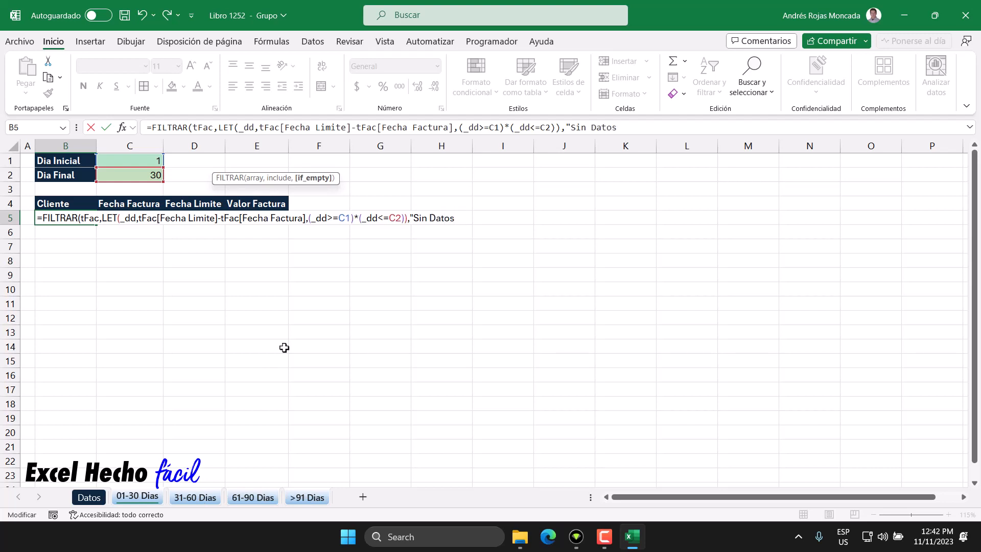
pyautogui.write('")')
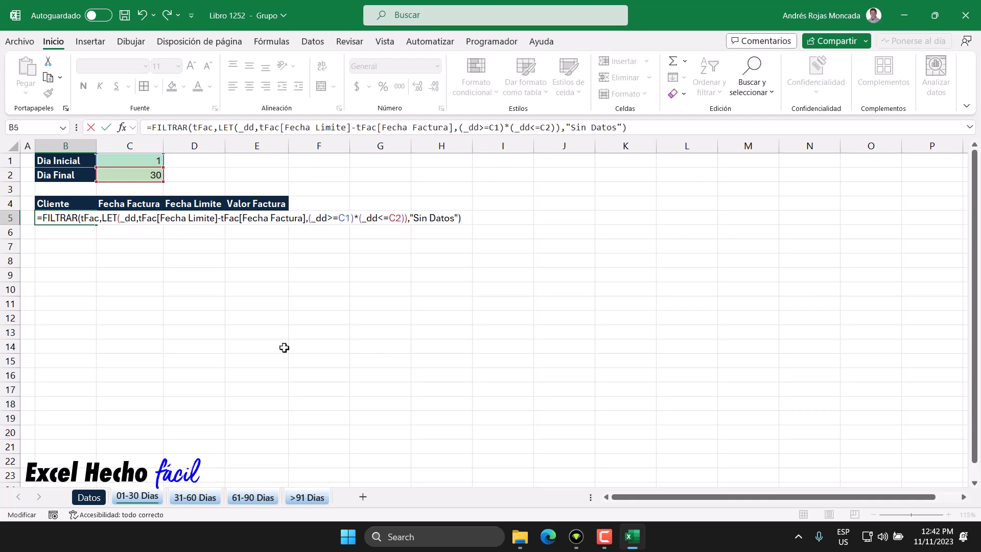
# Enter the FILTRAR formula in B5 across the grouped day-range sheets and review the returned invoice list down to its last row.
pyautogui.press('Return')
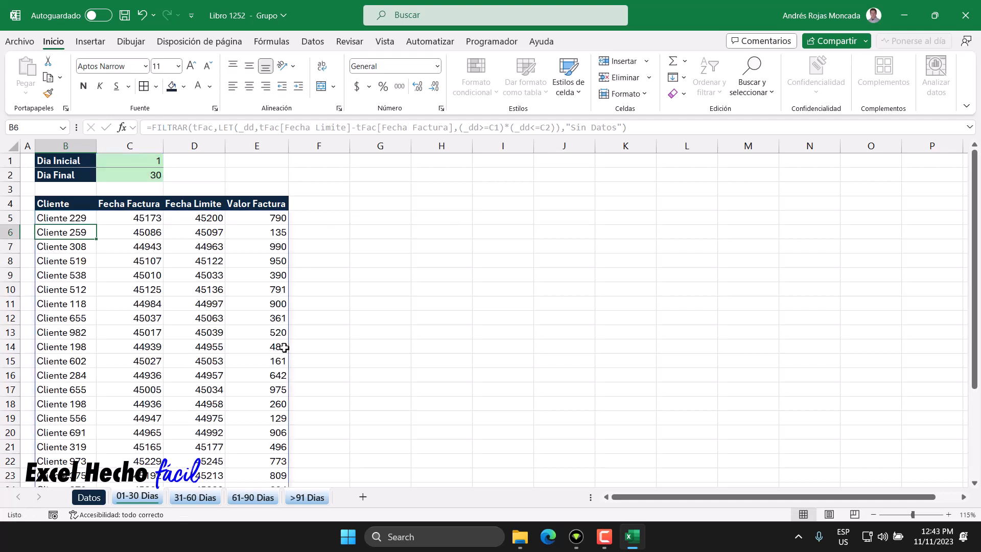
pyautogui.click(75, 219)
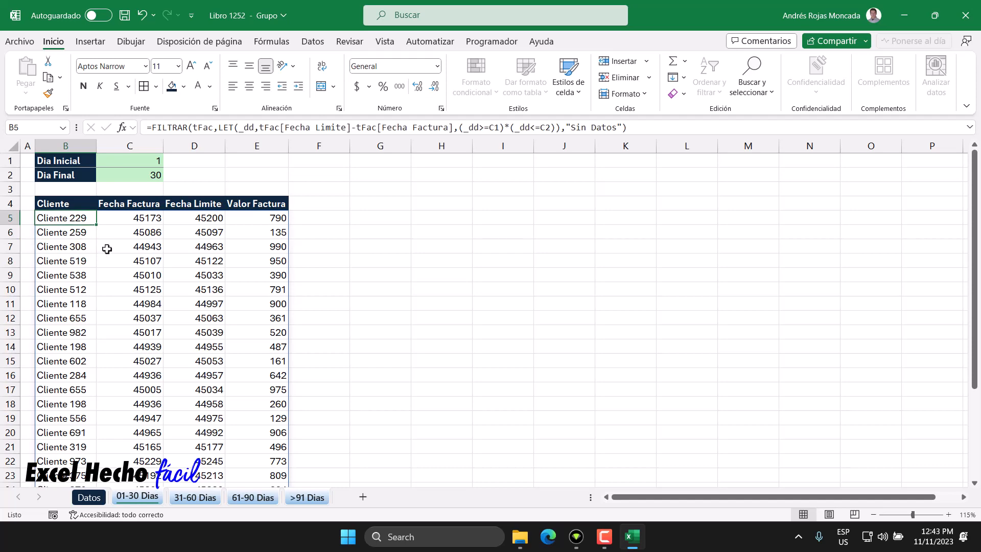
pyautogui.hotkey('ctrl', 'Down')
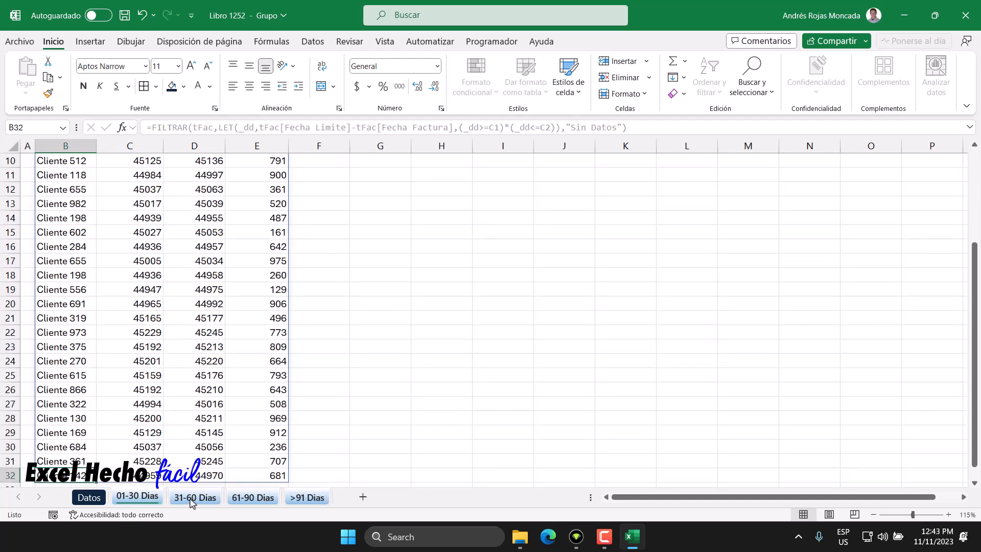
pyautogui.hotkey('ctrl', 'Up')
pyautogui.hotkey('ctrl', 'Up')
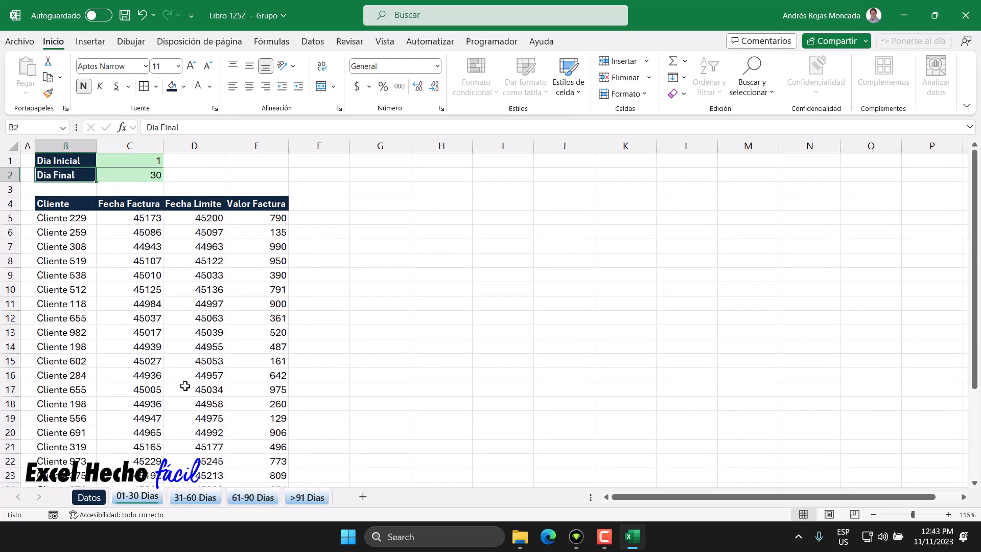
# Apply the custom date format mm/dd/yyyy to the Fecha Factura and Fecha Limite cells C5:D500 on the grouped sheets.
pyautogui.click(137, 219)
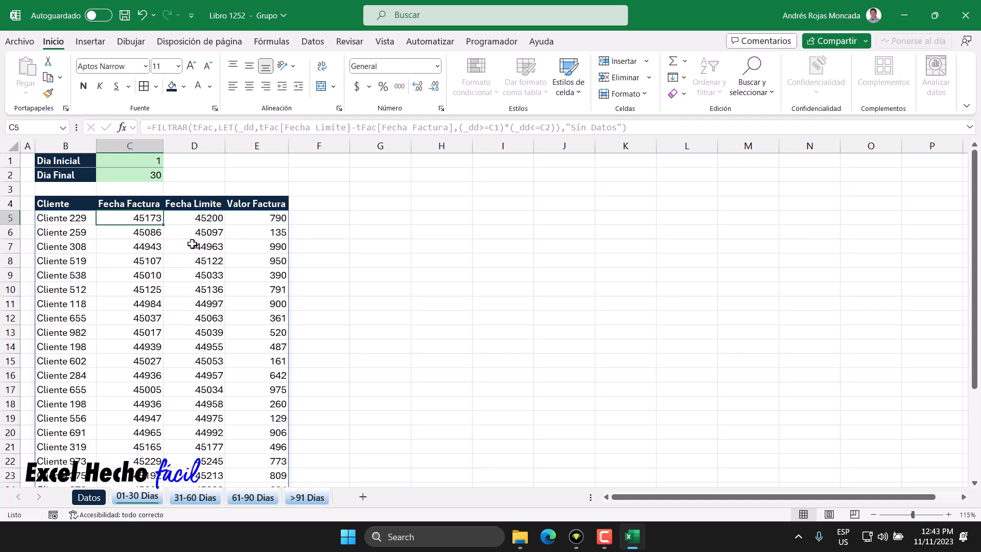
pyautogui.scroll(-20, 192, 245)
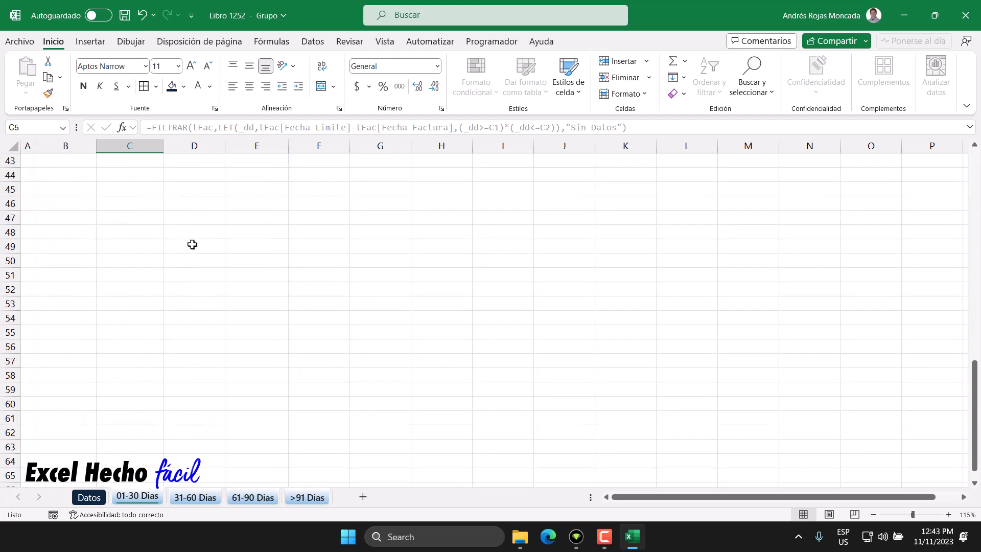
pyautogui.scroll(-20, 193, 258)
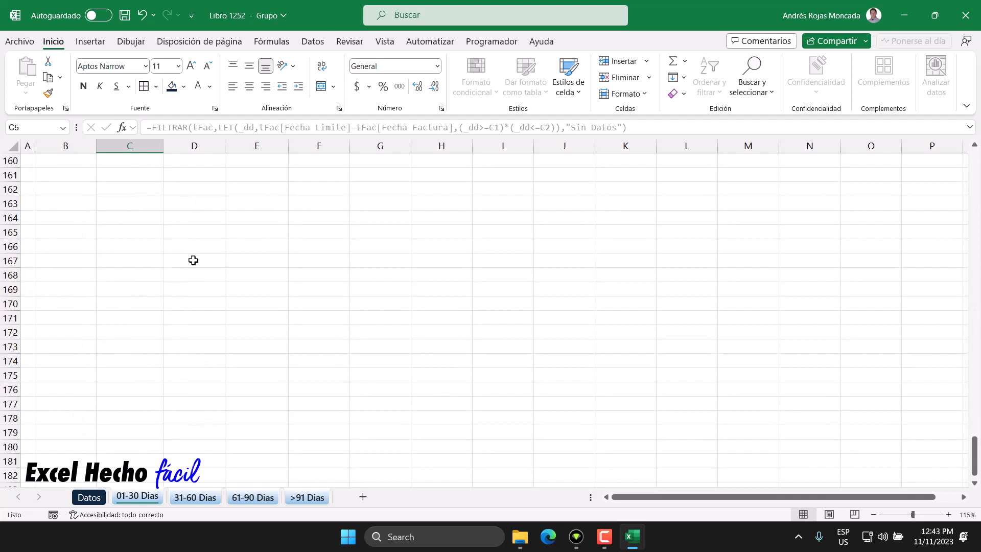
pyautogui.scroll(-20, 193, 268)
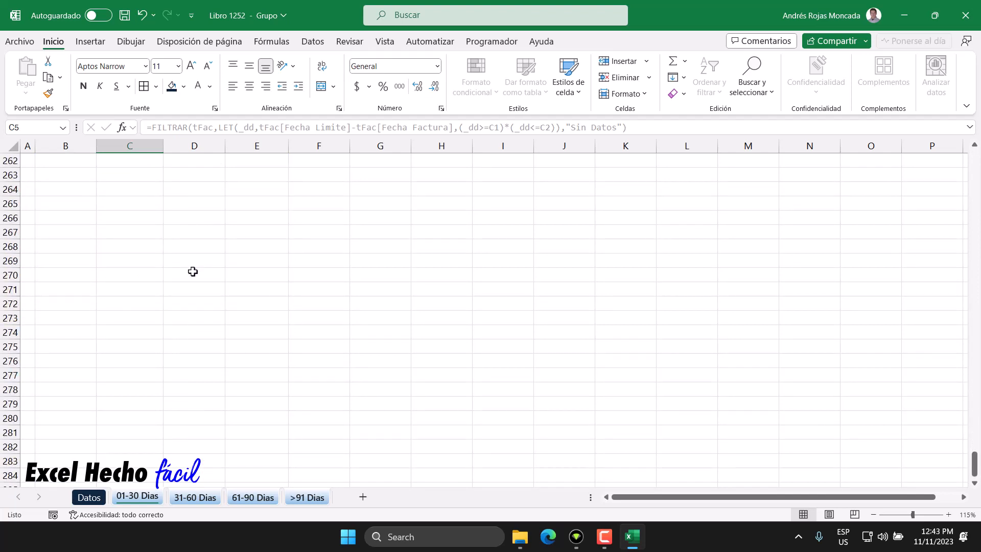
pyautogui.scroll(-20, 192, 276)
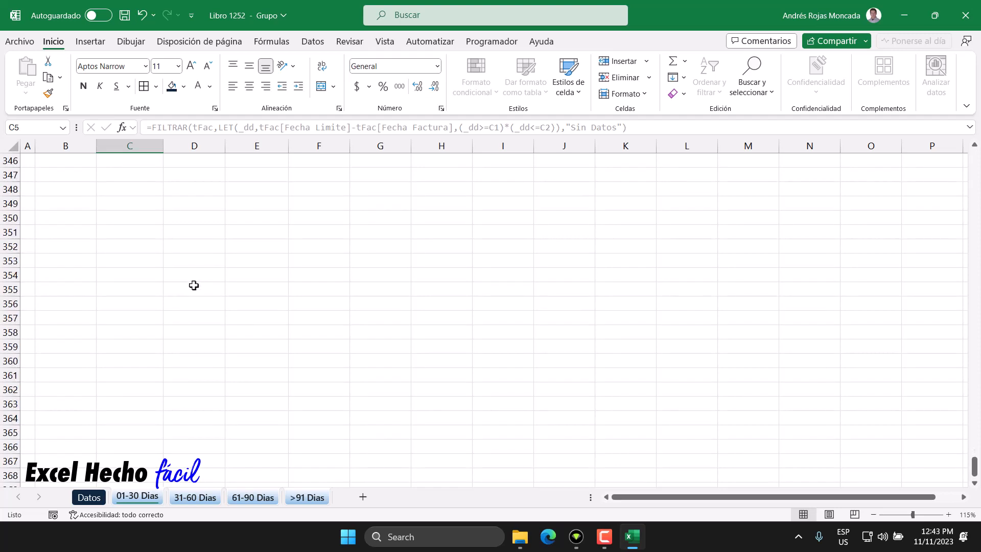
pyautogui.scroll(-6, 197, 299)
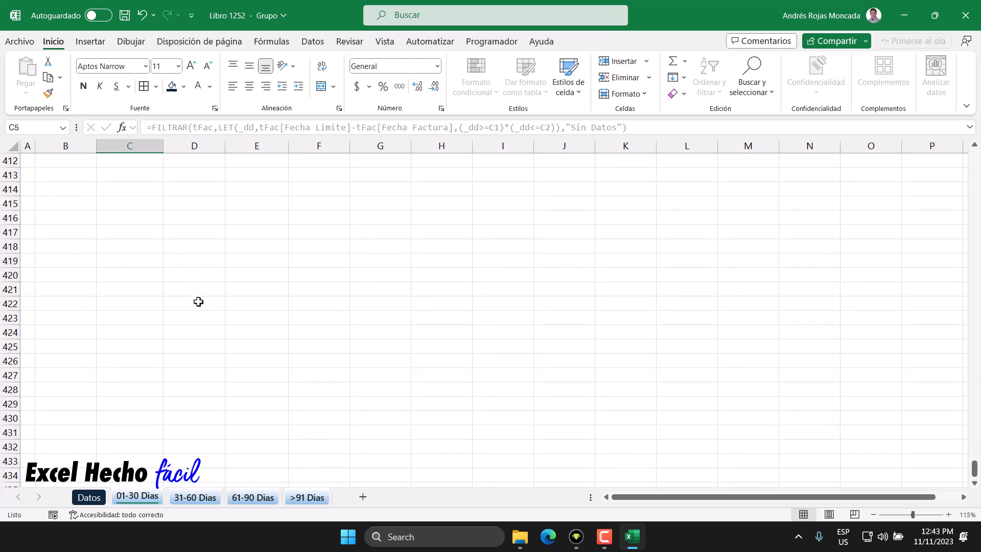
pyautogui.scroll(-13, 198, 302)
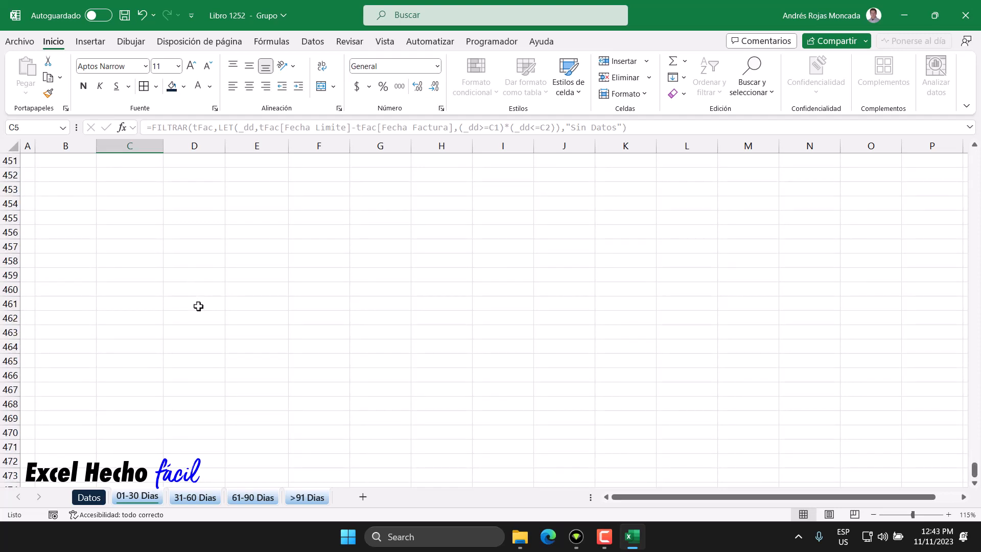
pyautogui.scroll(-12, 199, 306)
pyautogui.scroll(-3, 199, 318)
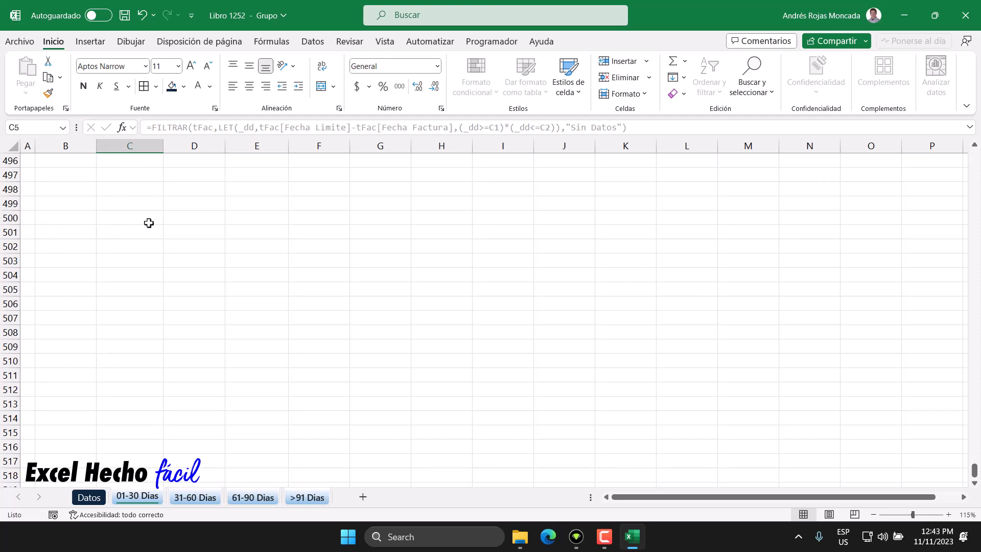
pyautogui.keyDown('shift'); pyautogui.click(197, 221); pyautogui.keyUp('shift')
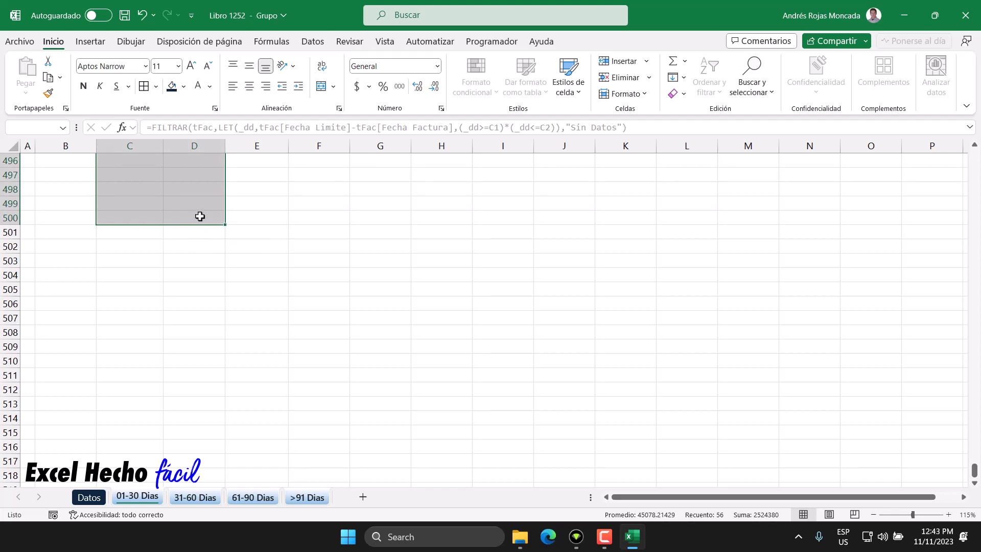
pyautogui.hotkey('ctrl', 'BackSpace')
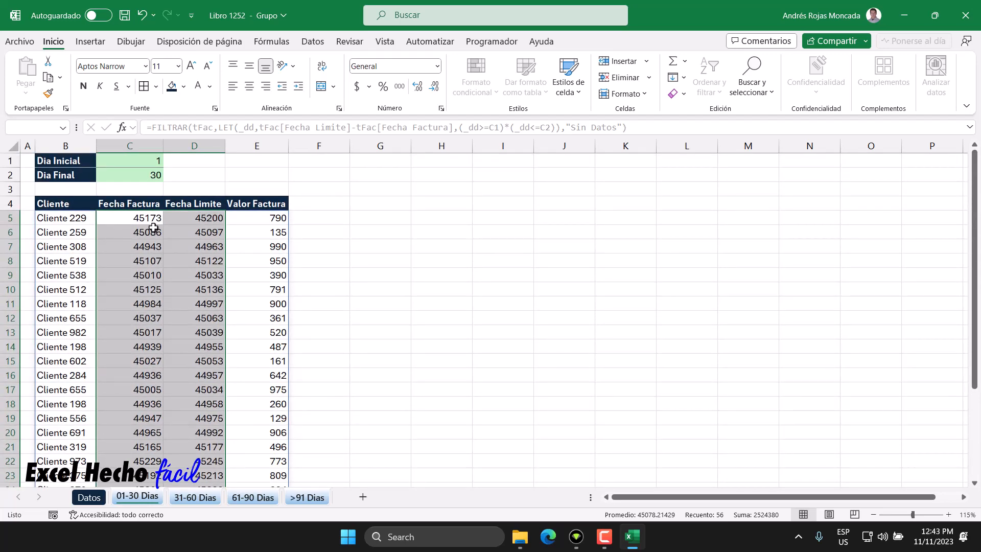
pyautogui.hotkey('ctrl', '1')
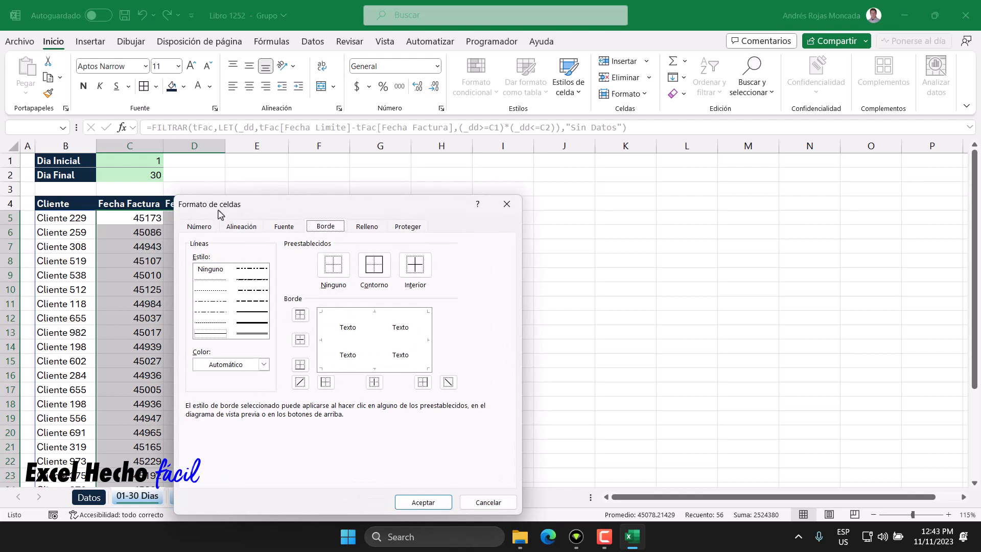
pyautogui.click(201, 226)
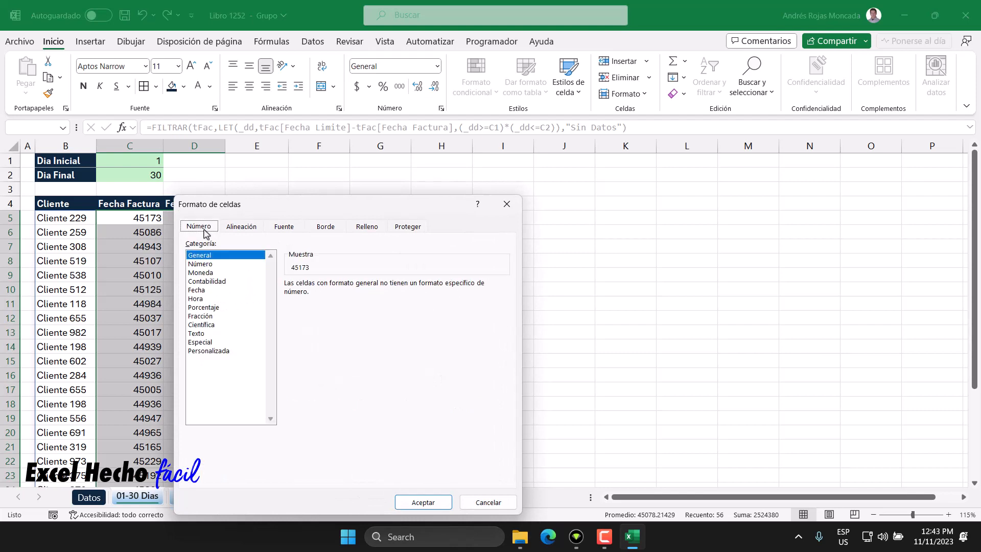
pyautogui.click(207, 351)
pyautogui.moveTo(315, 299); pyautogui.dragTo(273, 300)
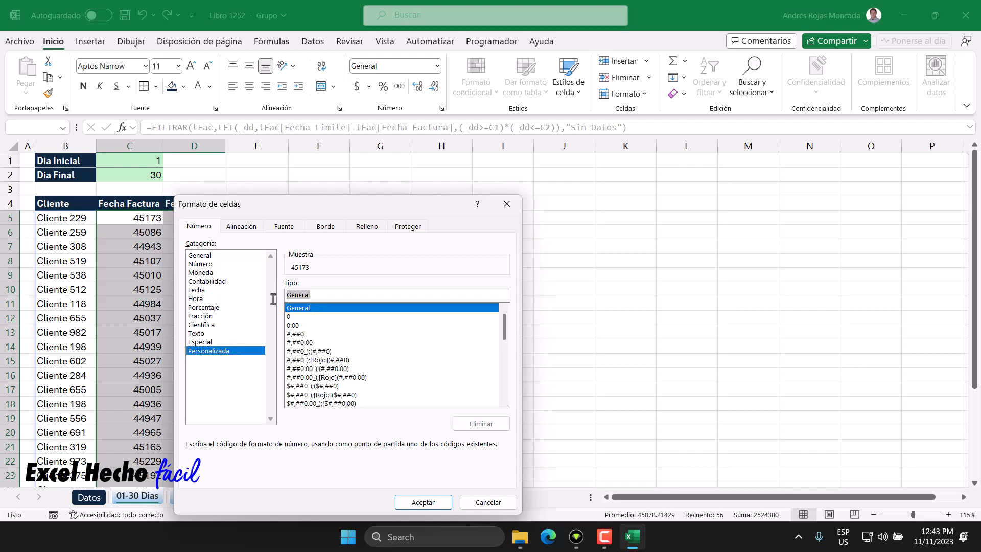
pyautogui.write('mm')
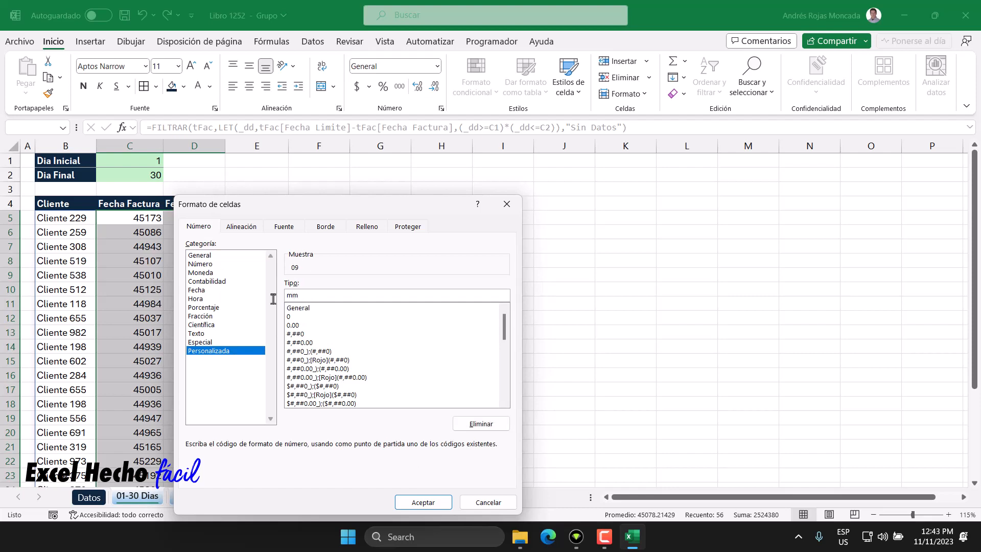
pyautogui.write('/dd/yyyy')
pyautogui.click(446, 505)
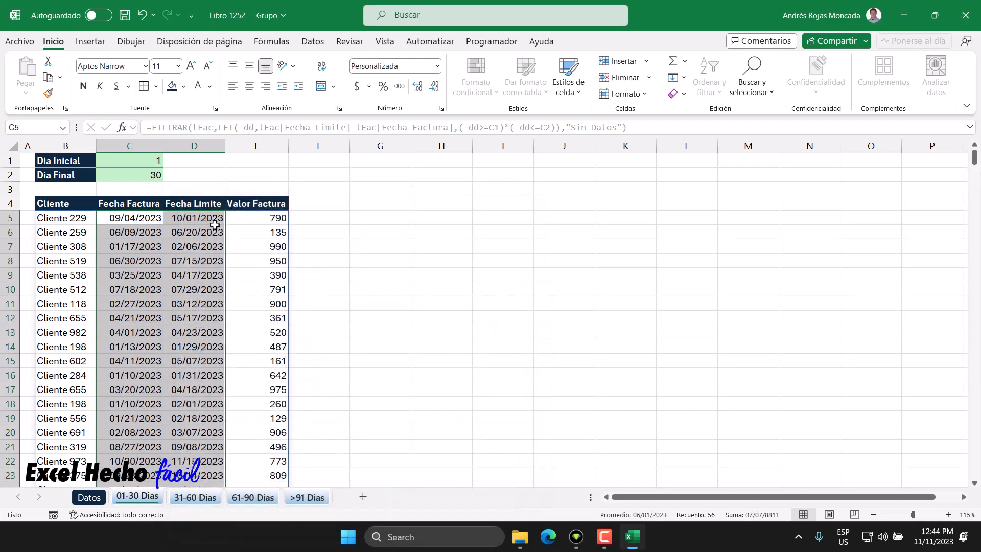
# Format the Valor Factura cells E5:E500 on the grouped sheets as currency with the $ symbol and no decimal places.
pyautogui.moveTo(975, 162); pyautogui.dragTo(980, 480)
pyautogui.scroll(-4, 335, 339)
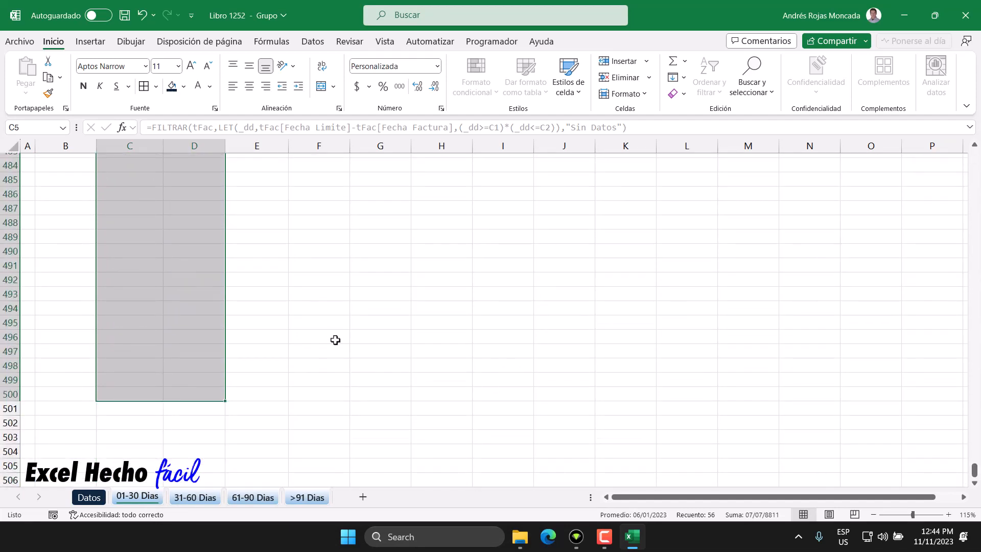
pyautogui.click(243, 311)
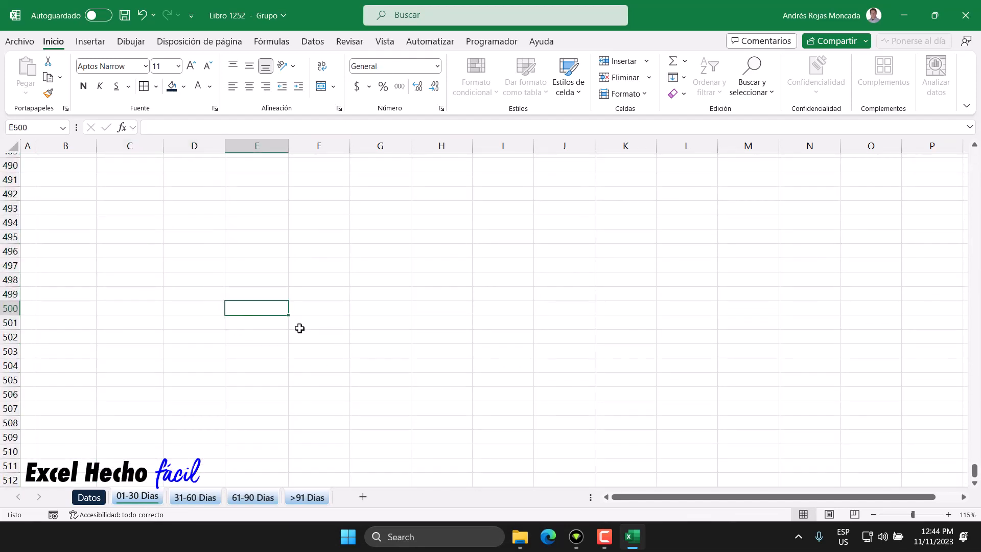
pyautogui.hotkey('ctrl', 'shift', 'Up')
pyautogui.hotkey('ctrl', 'shift', 'Up')
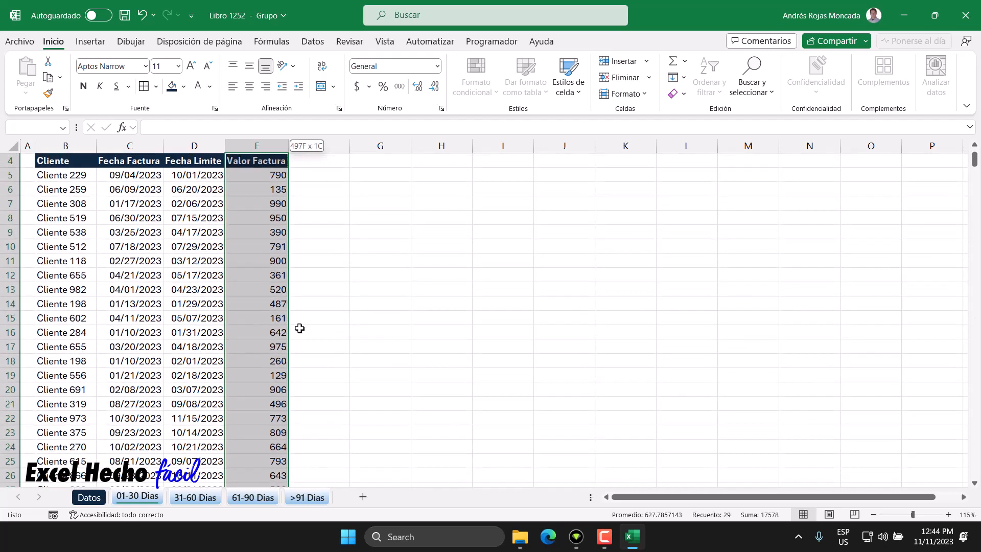
pyautogui.hotkey('shift', 'Down')
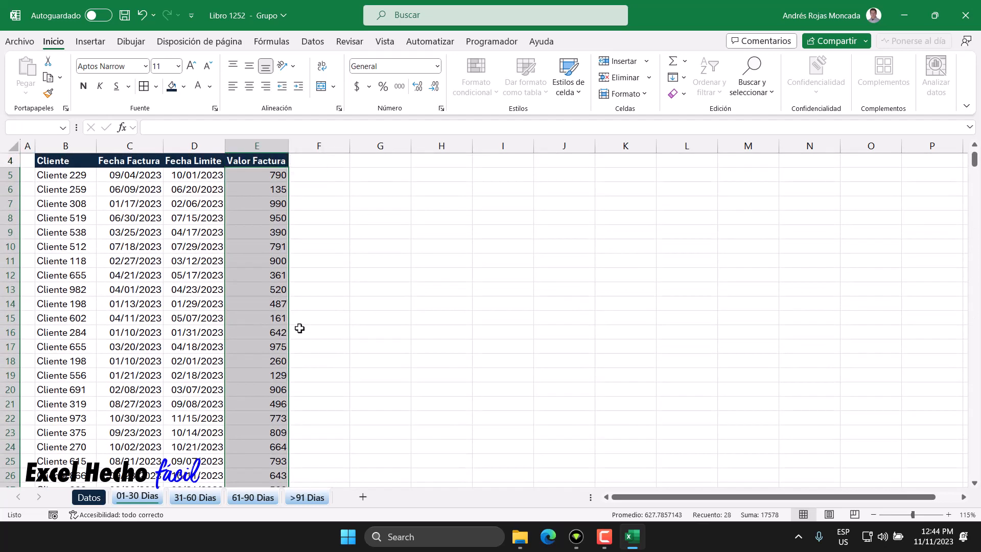
pyautogui.hotkey('ctrl', '1')
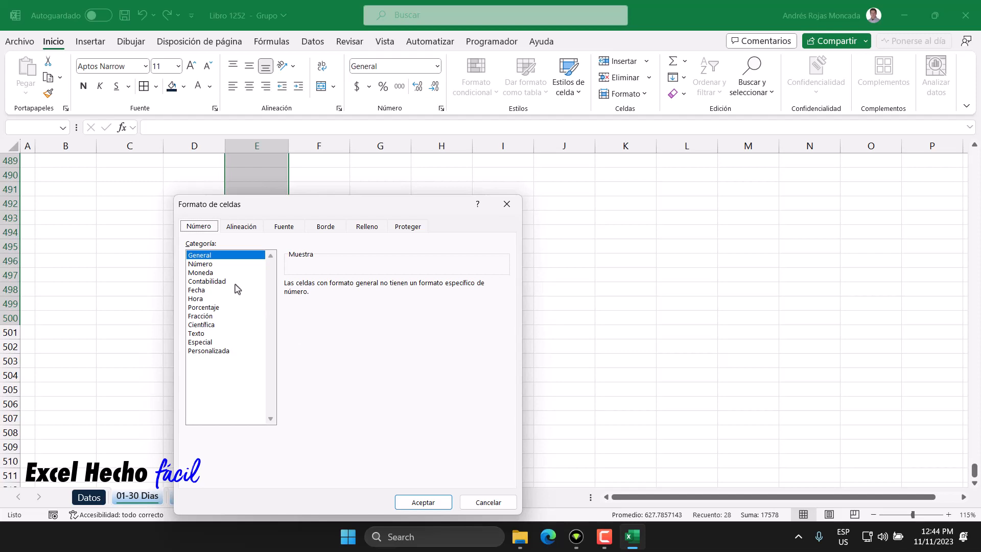
pyautogui.click(202, 276)
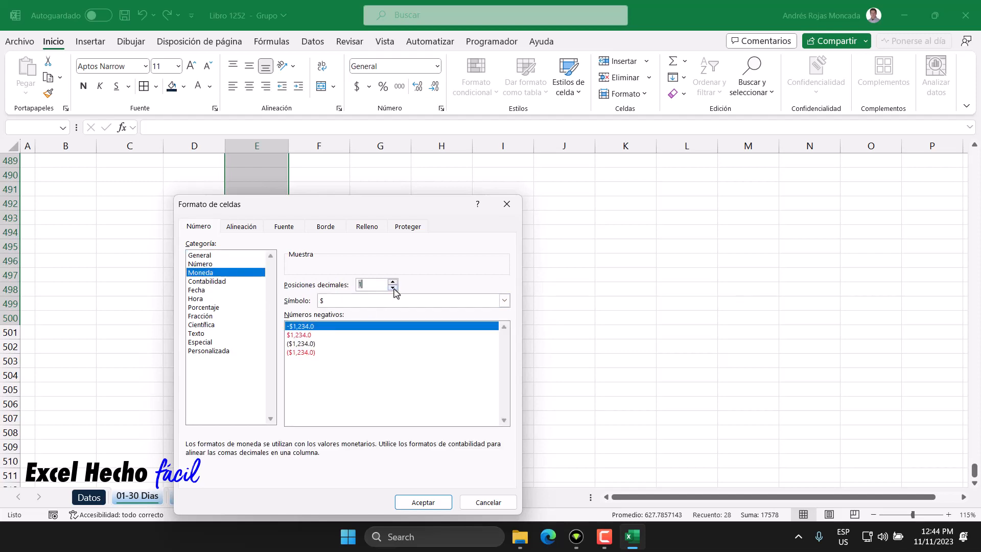
pyautogui.click(407, 509)
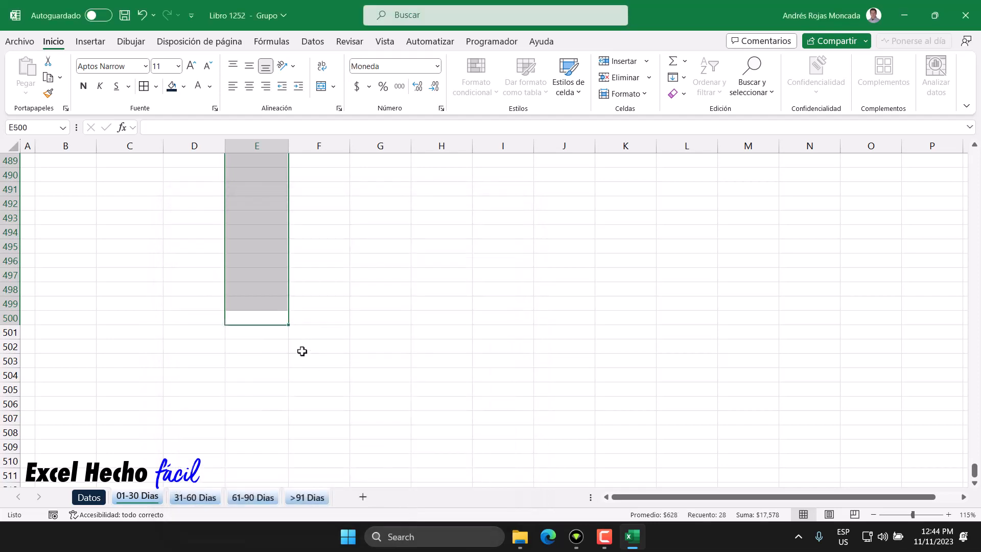
# Ungroup the four day-range sheets, keeping 01-30 Dias as the active sheet.
pyautogui.hotkey('ctrl', 'Up')
pyautogui.hotkey('ctrl', 'Up')
pyautogui.hotkey('ctrl', 'Up')
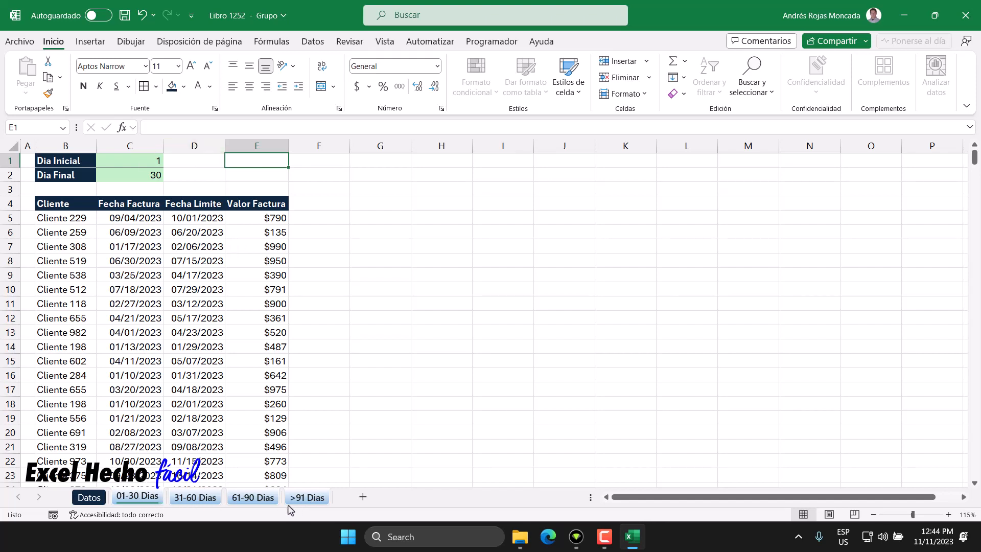
pyautogui.rightClick(147, 498)
pyautogui.click(174, 487)
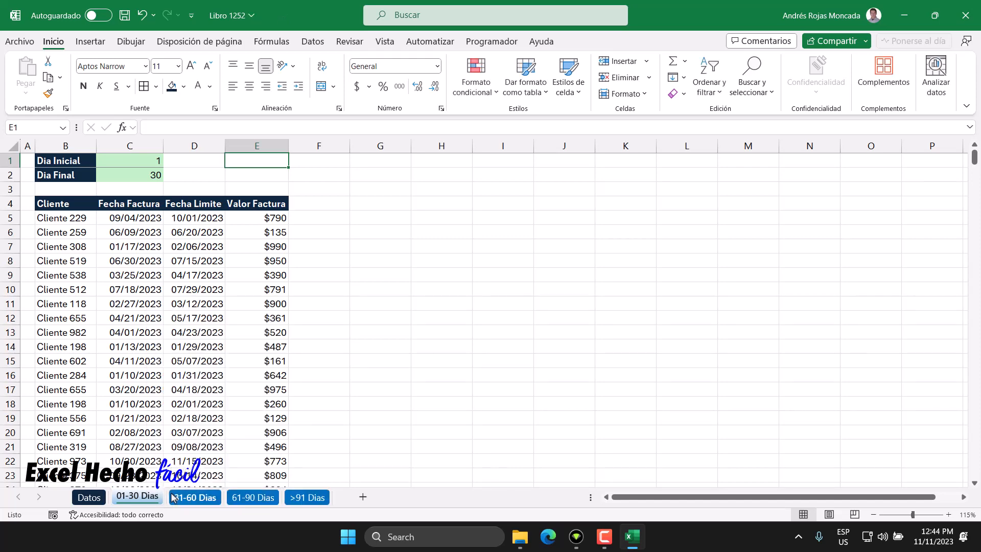
# Examine the source invoices on the Datos sheet, then the filtered client list and its record count on the 01-30 Dias sheet.
pyautogui.click(102, 497)
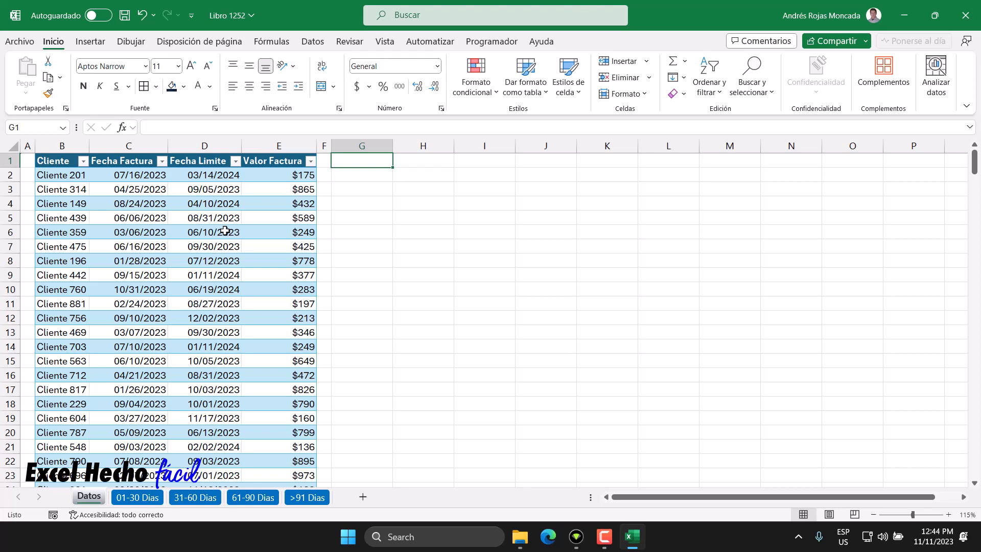
pyautogui.click(146, 499)
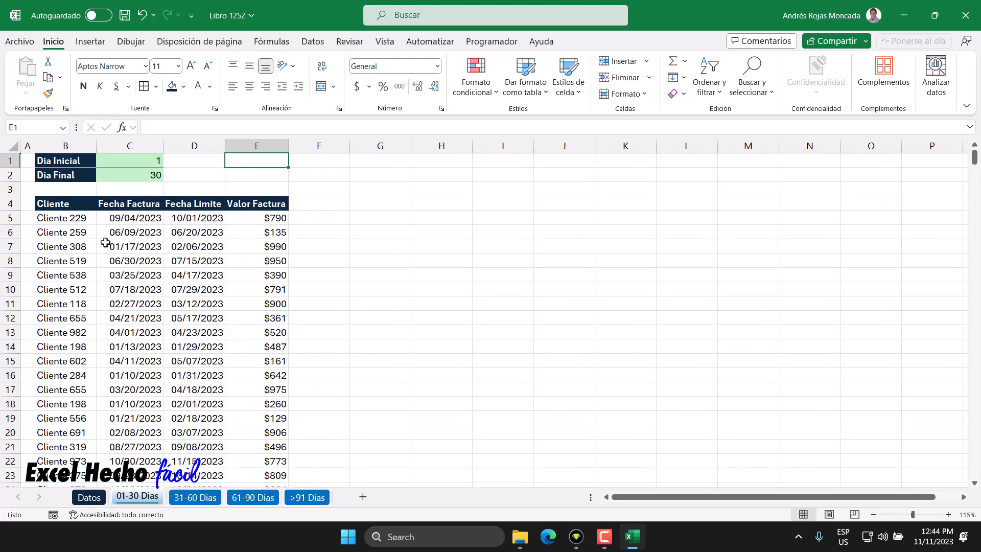
pyautogui.click(66, 219)
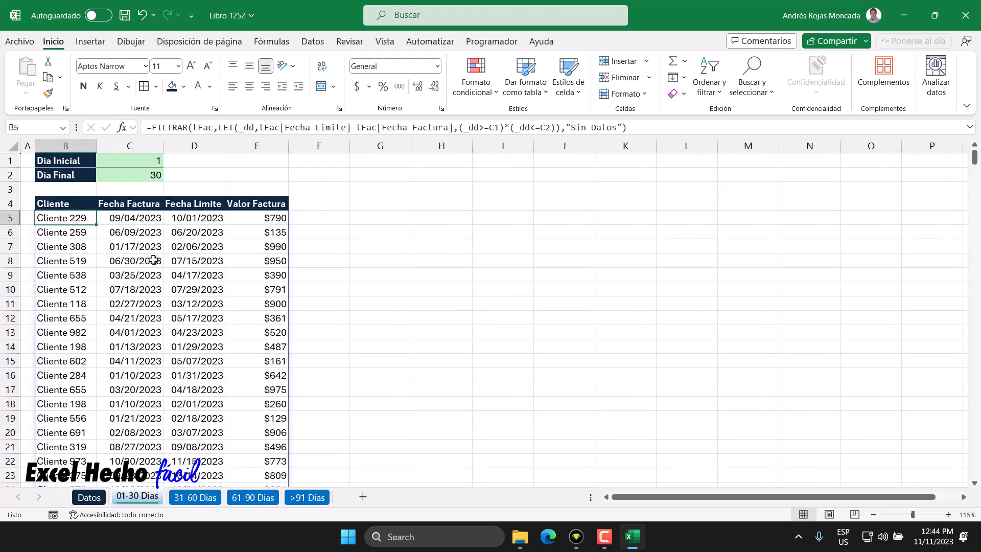
pyautogui.hotkey('ctrl', 'Down')
pyautogui.scroll(-1, 82, 432)
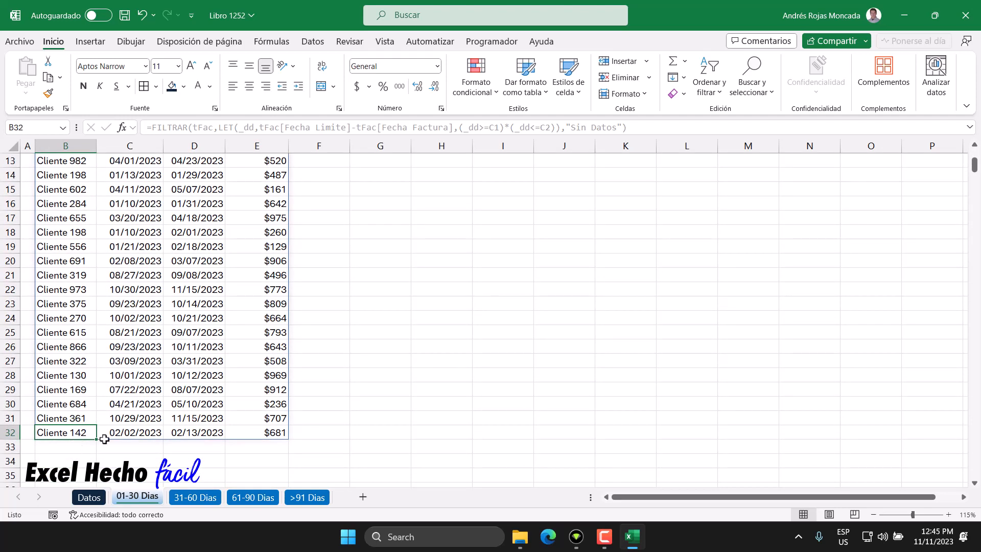
pyautogui.hotkey('ctrl', 'shift', 'Up')
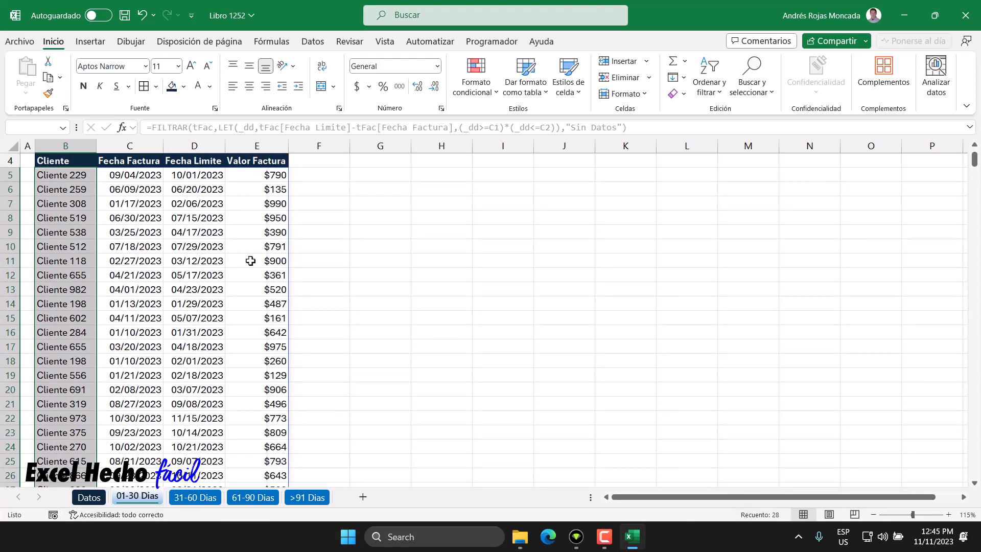
pyautogui.click(82, 176)
pyautogui.hotkey('ctrl', 'shift', 'Down')
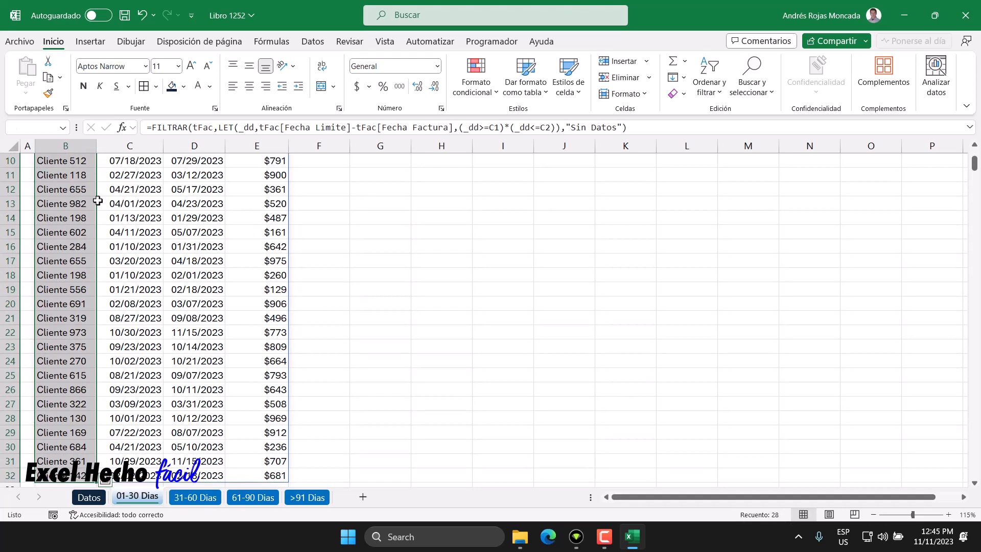
pyautogui.hotkey('ctrl', 'Up')
pyautogui.hotkey('ctrl', 'Up')
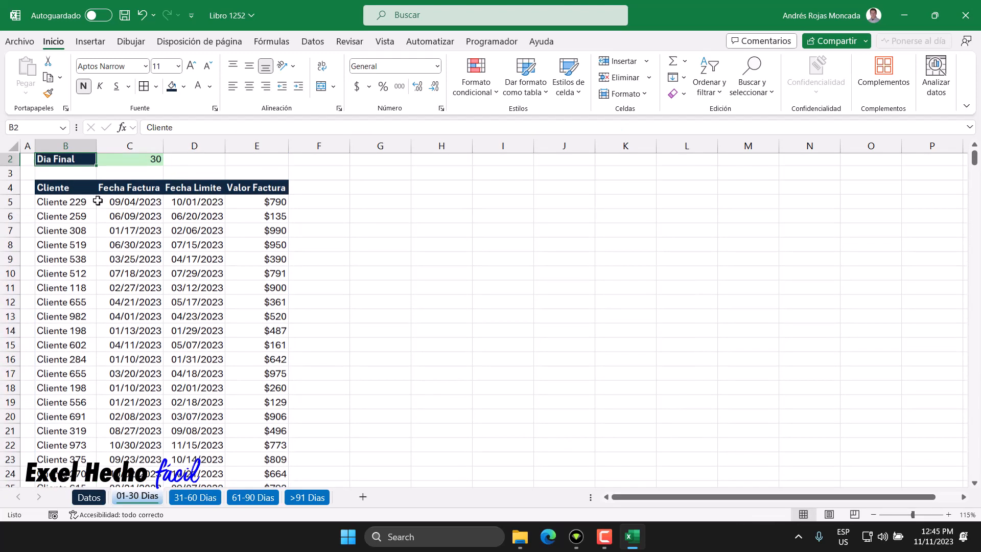
# On the 31-60 Dias sheet, set Dia Inicial to 31 and Dia Final to 60.
pyautogui.scroll(1, 99, 200)
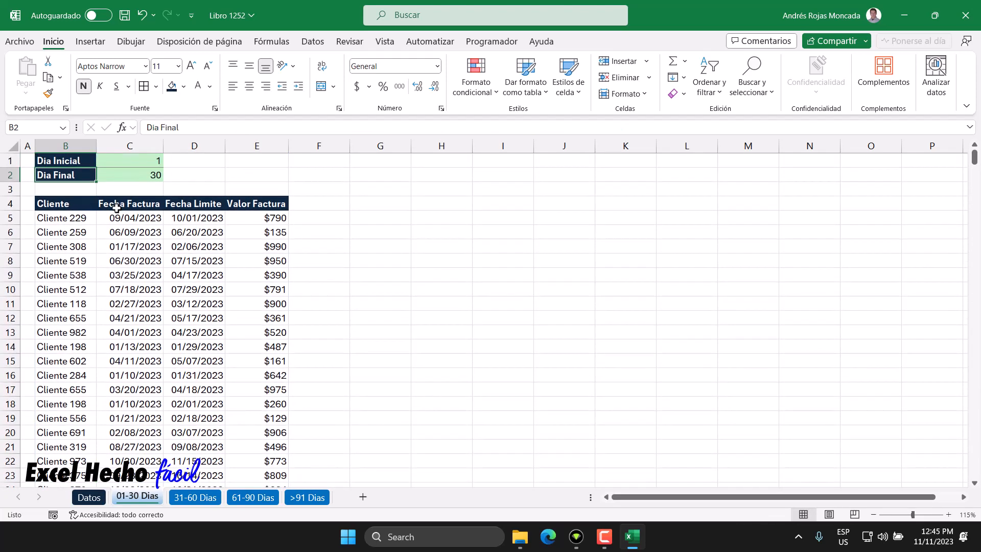
pyautogui.click(257, 161)
pyautogui.click(205, 503)
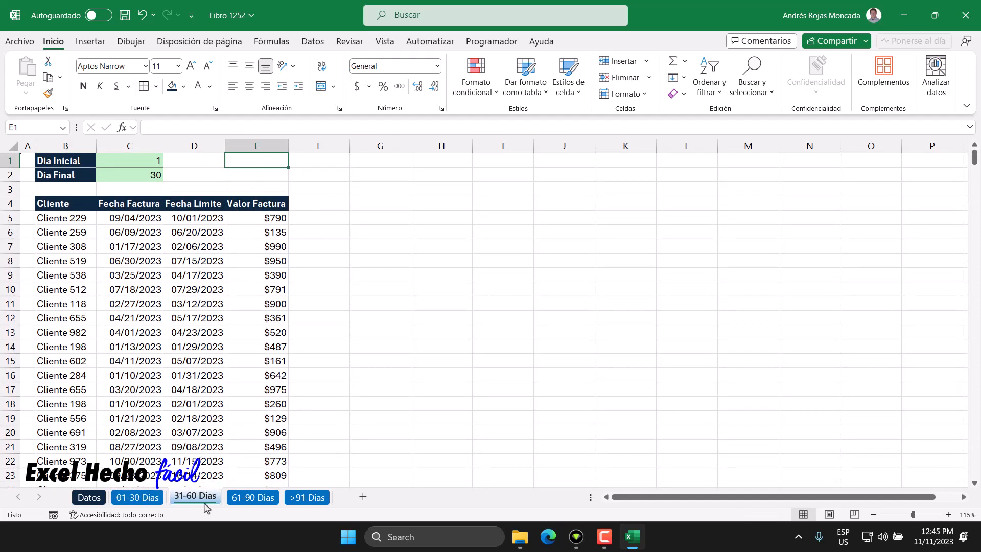
pyautogui.click(143, 161)
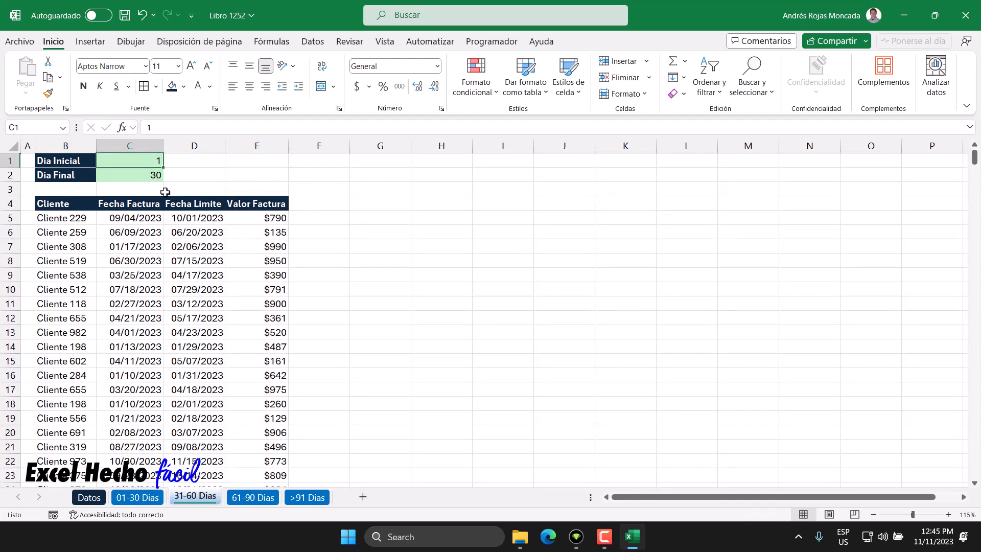
pyautogui.write('31')
pyautogui.press('Return')
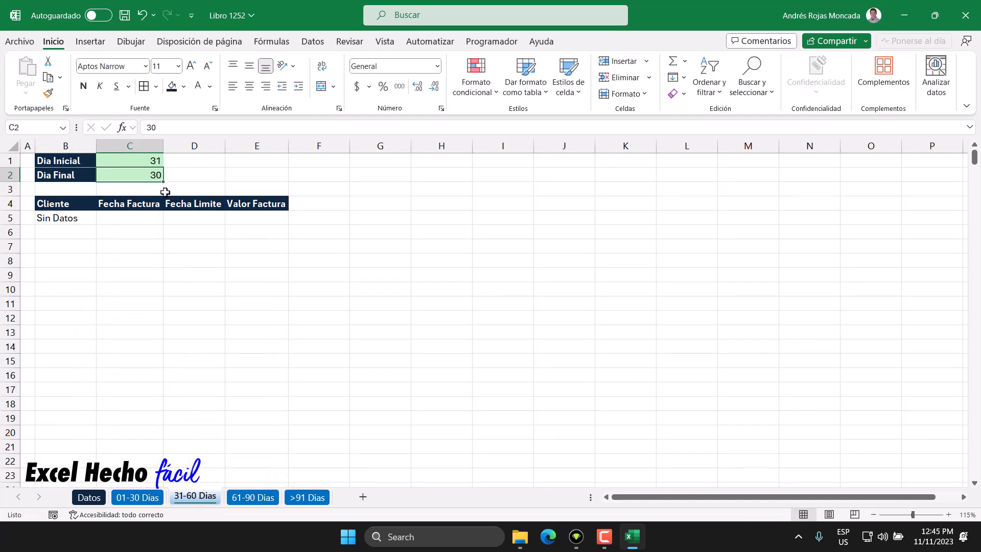
pyautogui.write('60')
pyautogui.press('Return')
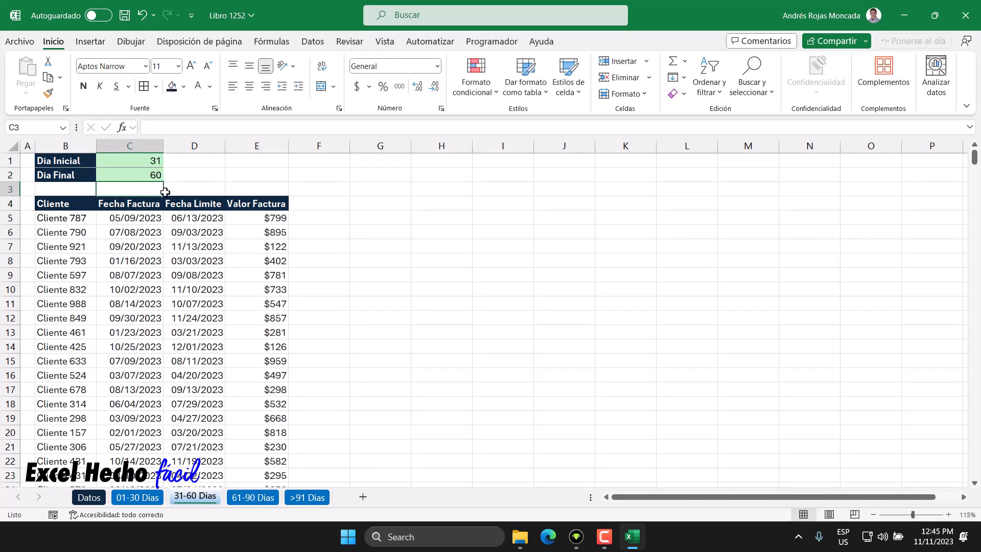
# Check the record count of the filtered client list on the 31-60 Dias sheet.
pyautogui.click(83, 221)
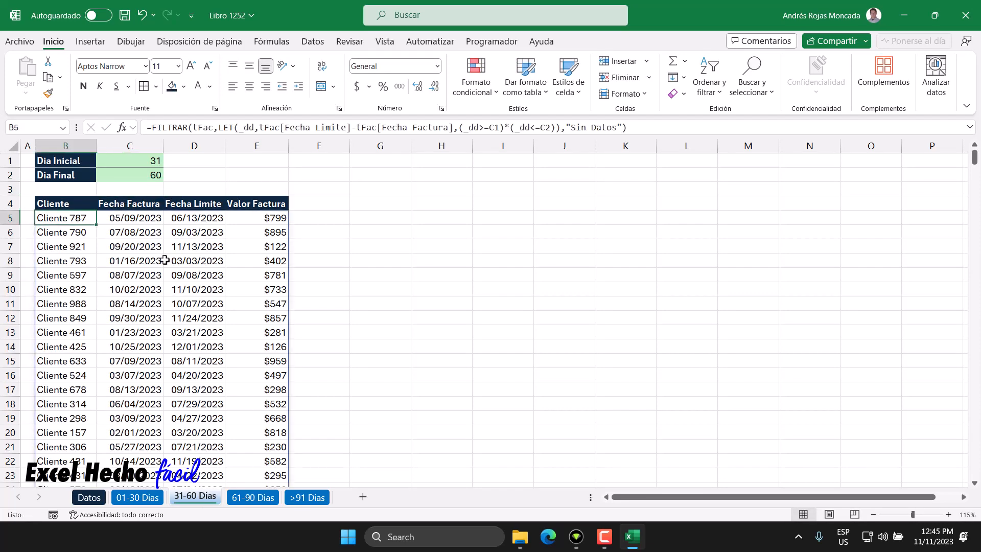
pyautogui.hotkey('ctrl', 'Down')
pyautogui.hotkey('ctrl', 'shift', 'Up')
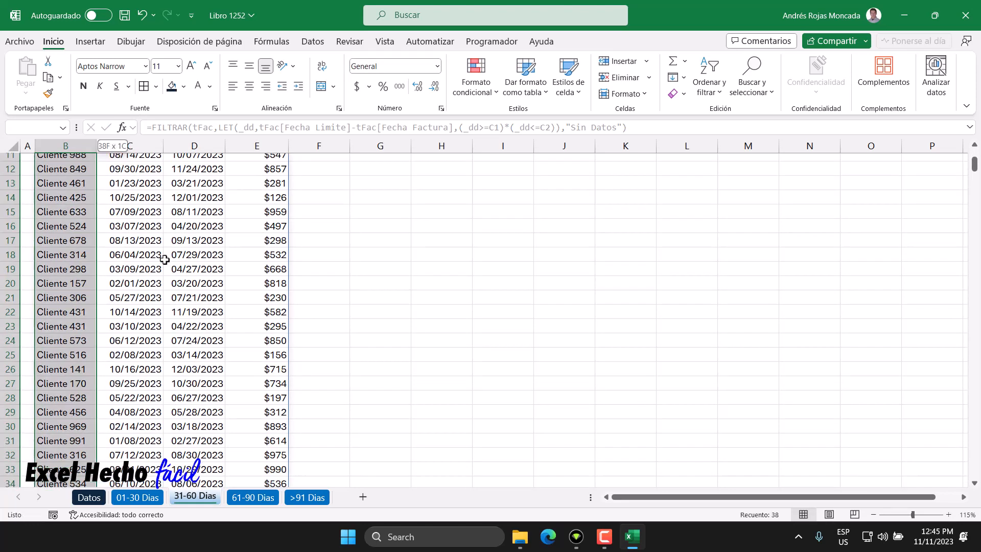
pyautogui.hotkey('shift', 'Down')
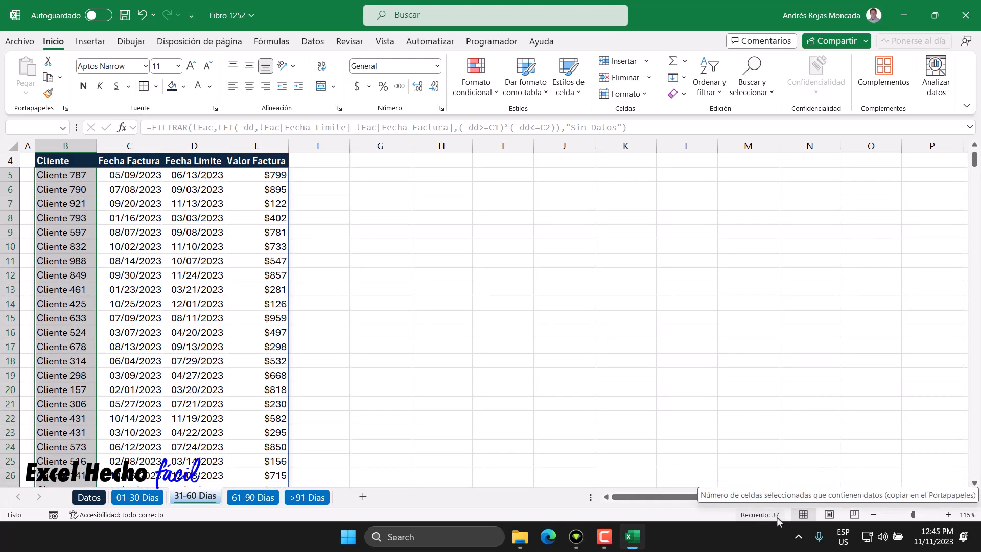
pyautogui.press('Up')
pyautogui.press('Up')
pyautogui.press('Up')
pyautogui.press('Up')
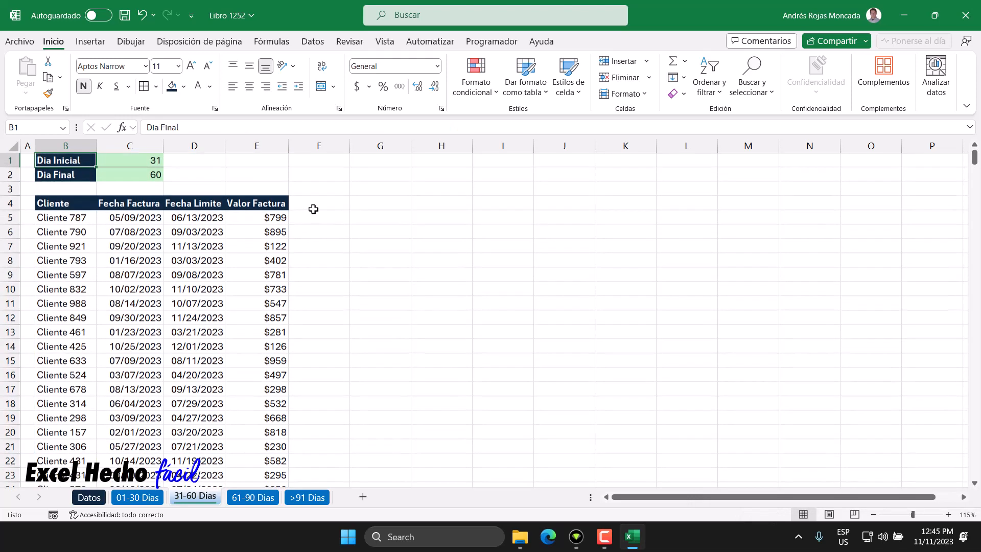
pyautogui.click(255, 161)
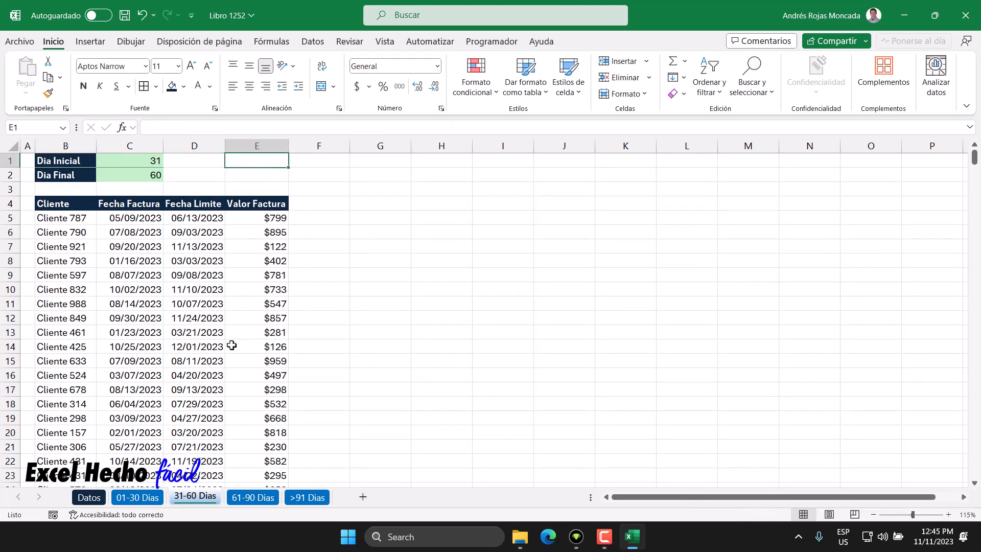
# On the 61-90 Dias sheet, set Dia Inicial to 61 and Dia Final to 90.
pyautogui.click(252, 497)
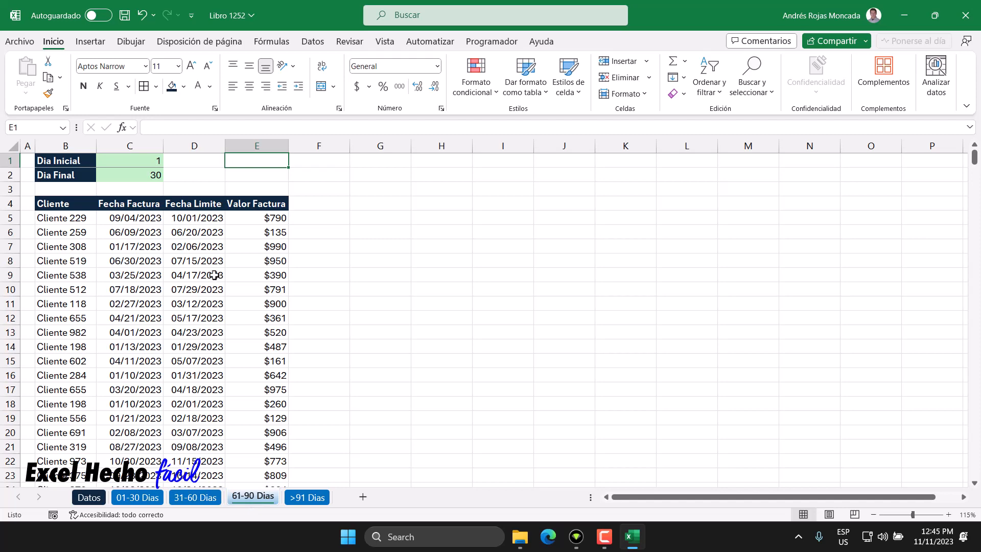
pyautogui.click(146, 161)
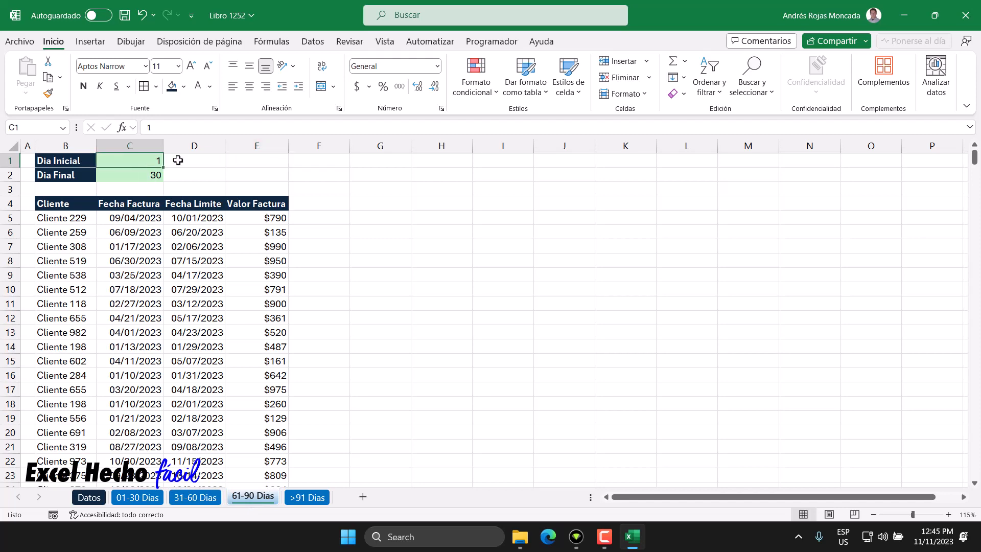
pyautogui.write('61')
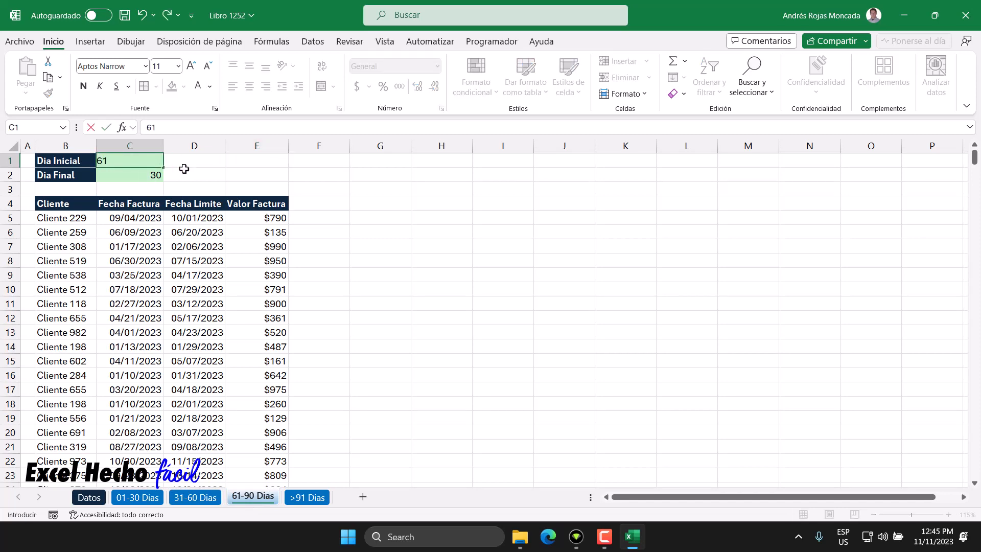
pyautogui.press('Return')
pyautogui.write('90')
pyautogui.press('Return')
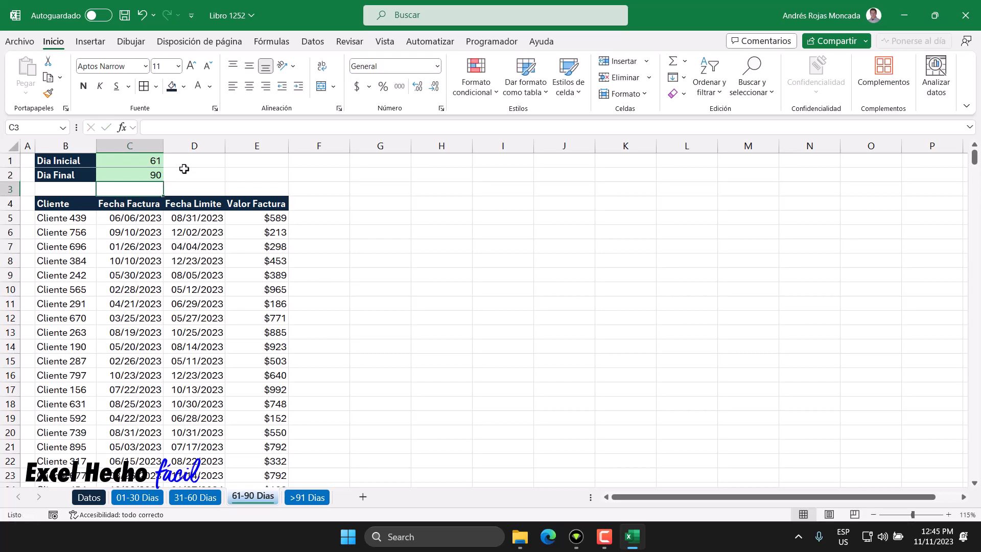
# Check the record count of the filtered client list on the 61-90 Dias sheet.
pyautogui.press('Down')
pyautogui.press('Down')
pyautogui.press('Left')
pyautogui.hotkey('ctrl', 'Down')
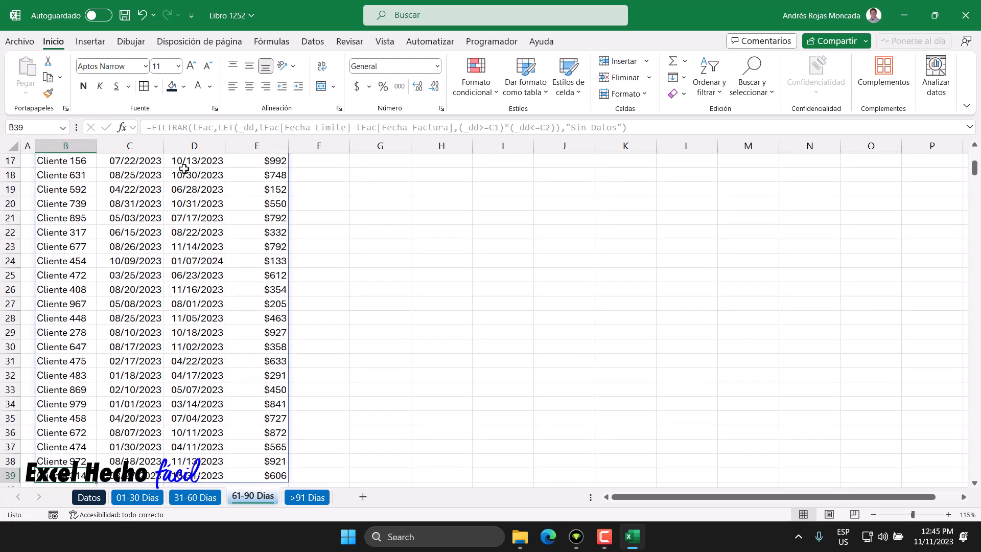
pyautogui.hotkey('ctrl', 'shift', 'Up')
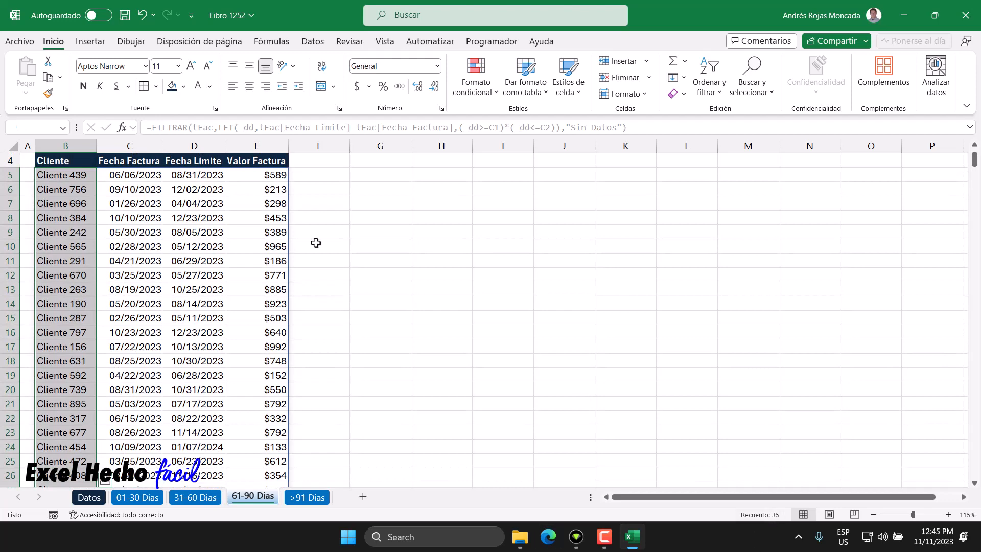
pyautogui.scroll(1, 267, 212)
pyautogui.click(267, 162)
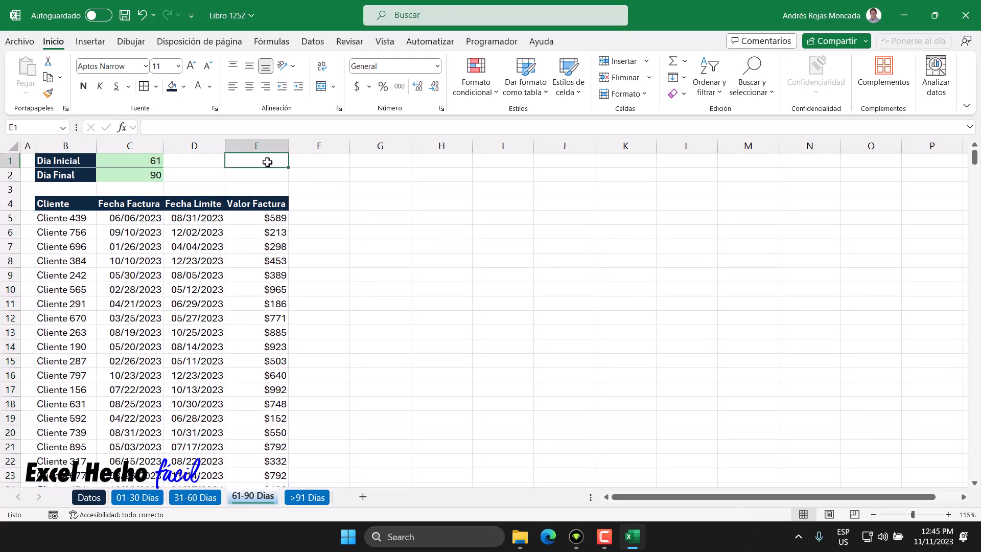
# On the >91 Dias sheet, set Dia Inicial to 91 and Dia Final to 365.
pyautogui.click(313, 497)
pyautogui.click(138, 161)
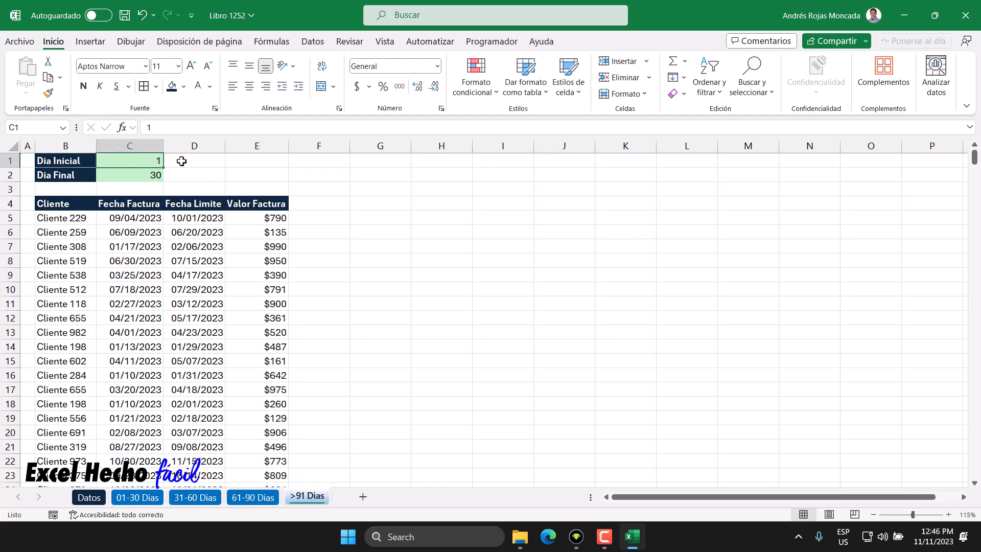
pyautogui.write('91')
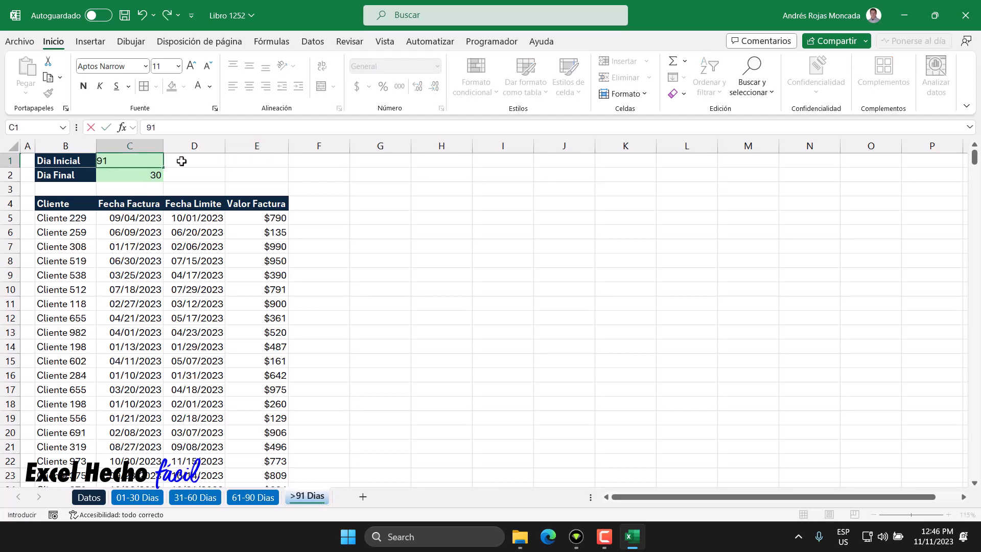
pyautogui.press('Return')
pyautogui.write('365')
pyautogui.press('Return')
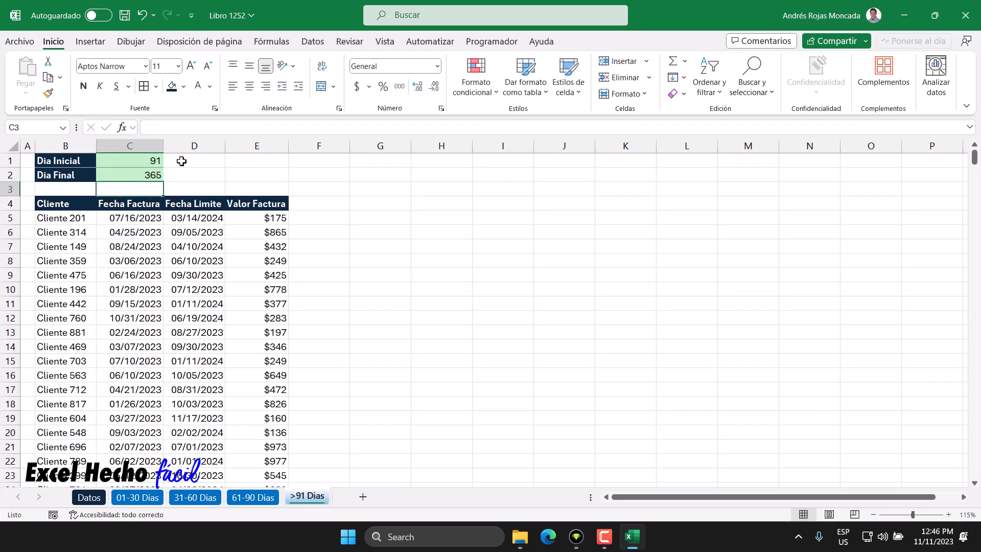
pyautogui.click(247, 163)
# Check the record count of the filtered client list on the >91 Dias sheet.
pyautogui.click(88, 218)
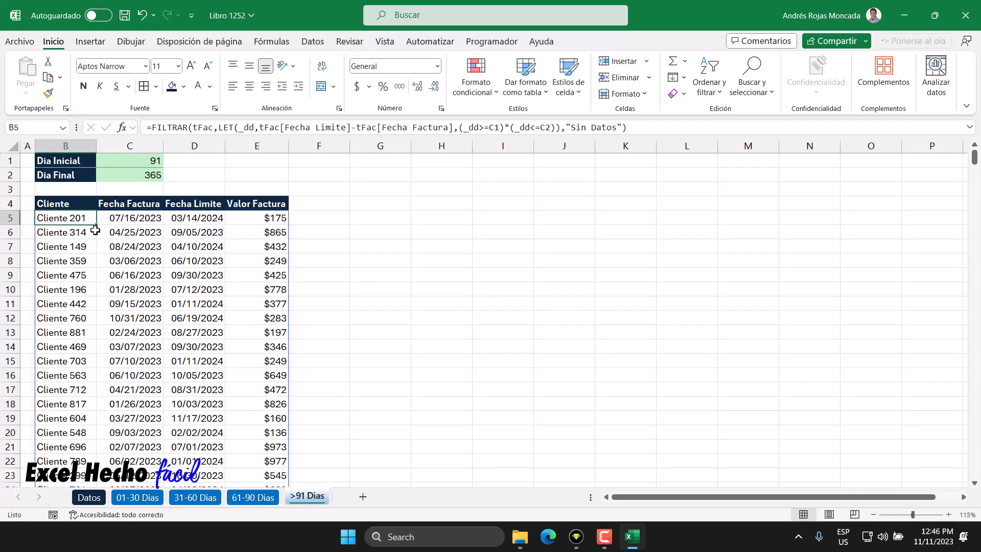
pyautogui.hotkey('ctrl', 'Down')
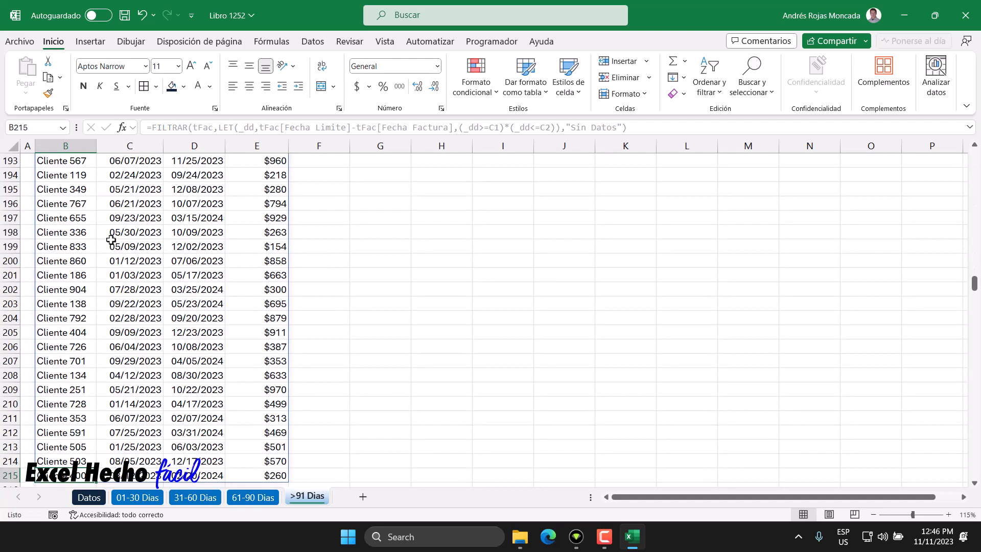
pyautogui.hotkey('ctrl', 'shift', 'Up')
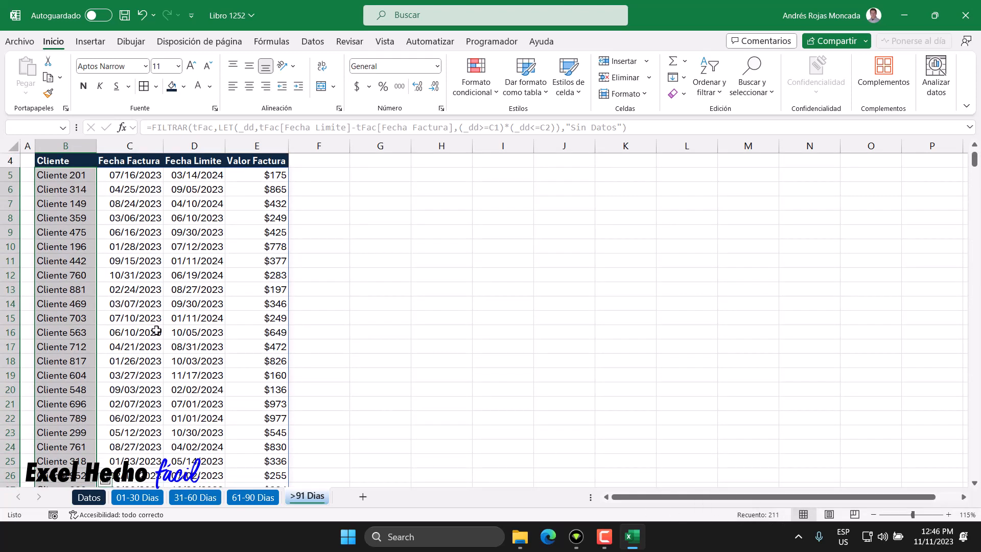
pyautogui.hotkey('ctrl', 'Up')
pyautogui.hotkey('ctrl', 'Up')
pyautogui.hotkey('ctrl', 'Up')
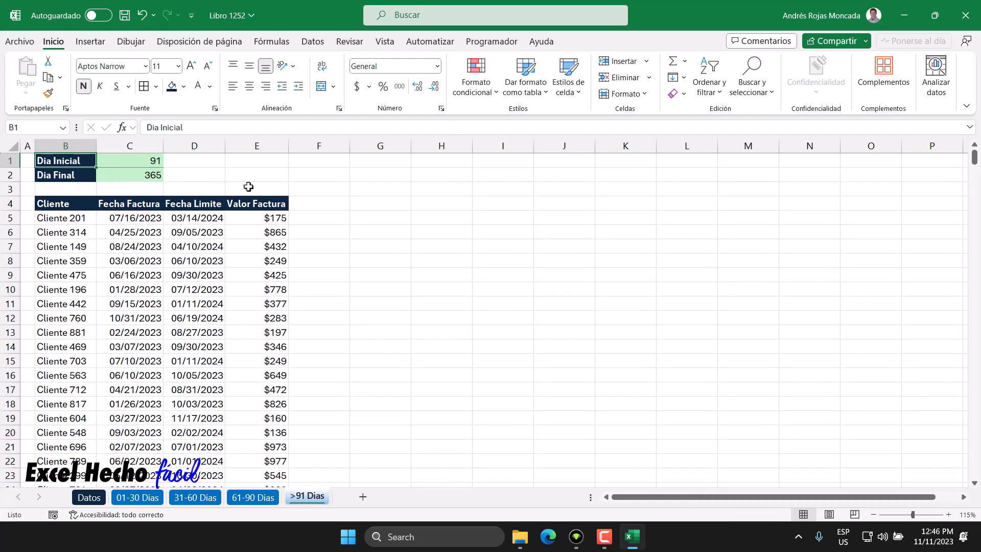
pyautogui.click(252, 162)
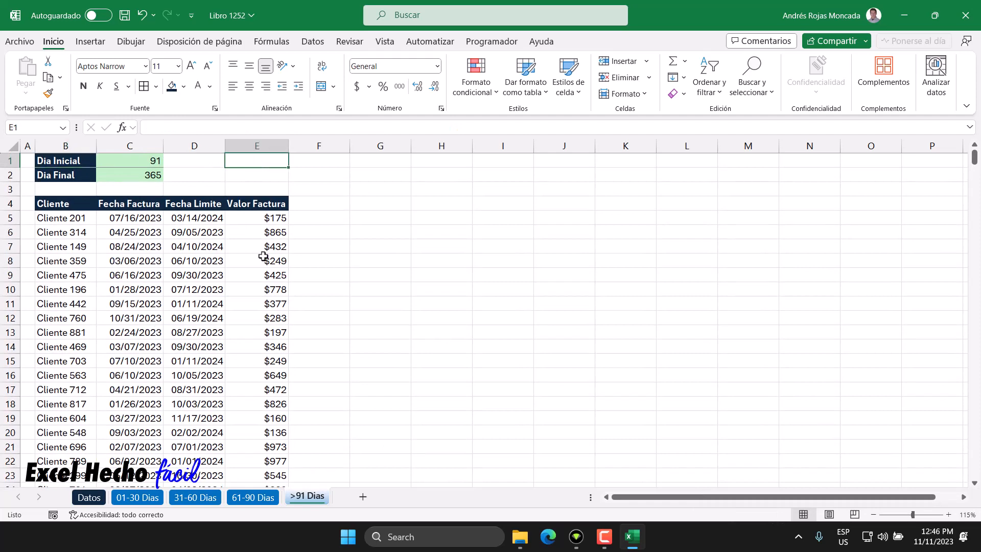
# Review the FILTRAR formula in cell B5 and the filtered invoices across the four day-range sheets.
pyautogui.click(76, 219)
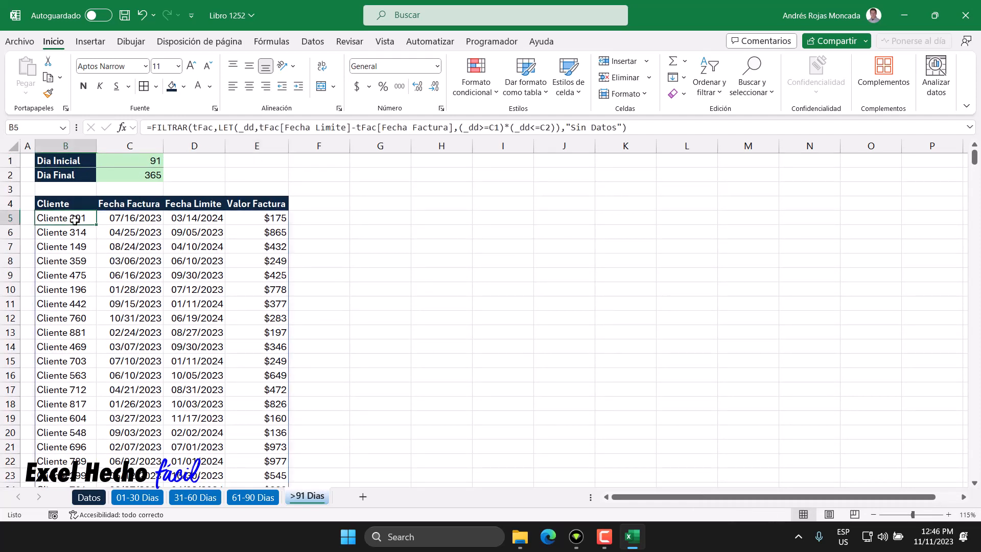
pyautogui.click(249, 497)
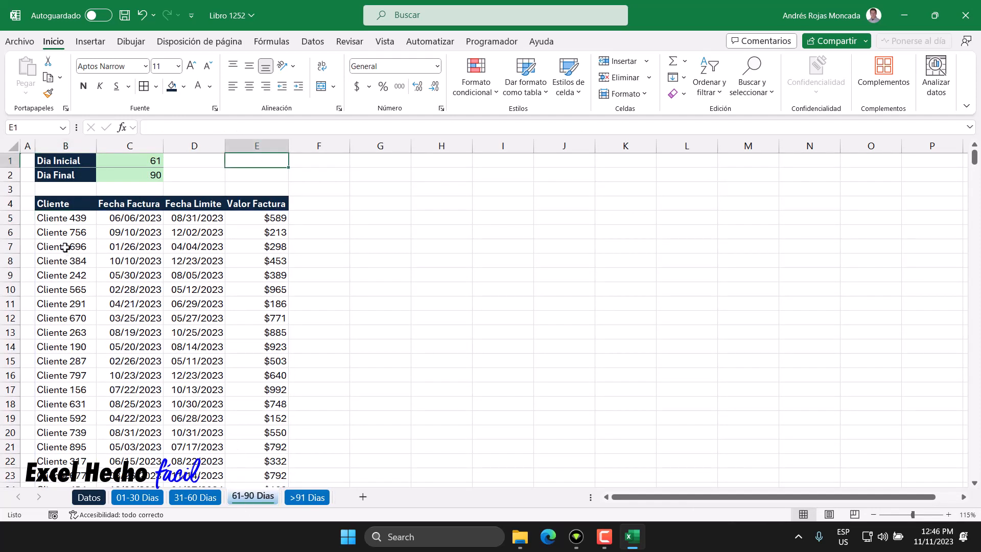
pyautogui.click(219, 499)
pyautogui.click(68, 224)
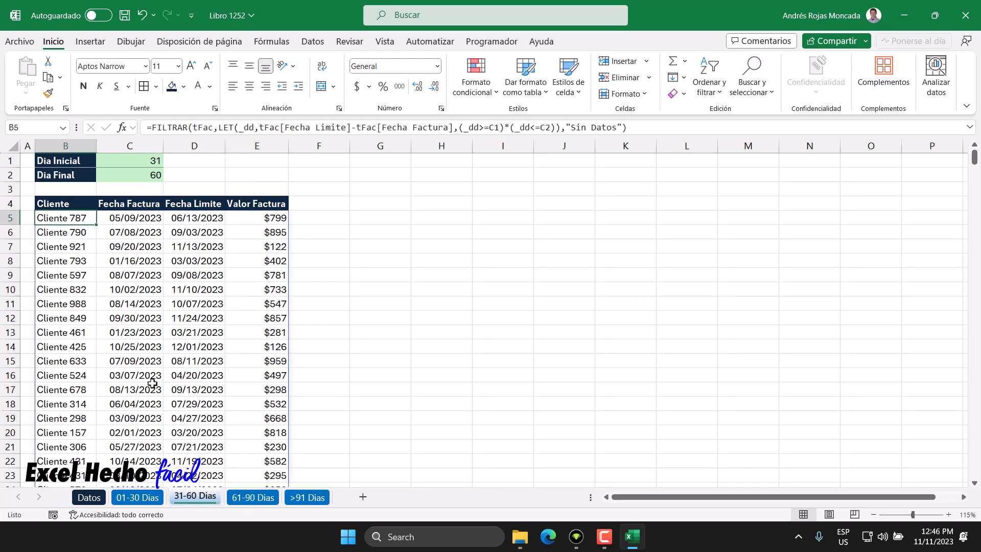
pyautogui.click(137, 496)
pyautogui.click(66, 223)
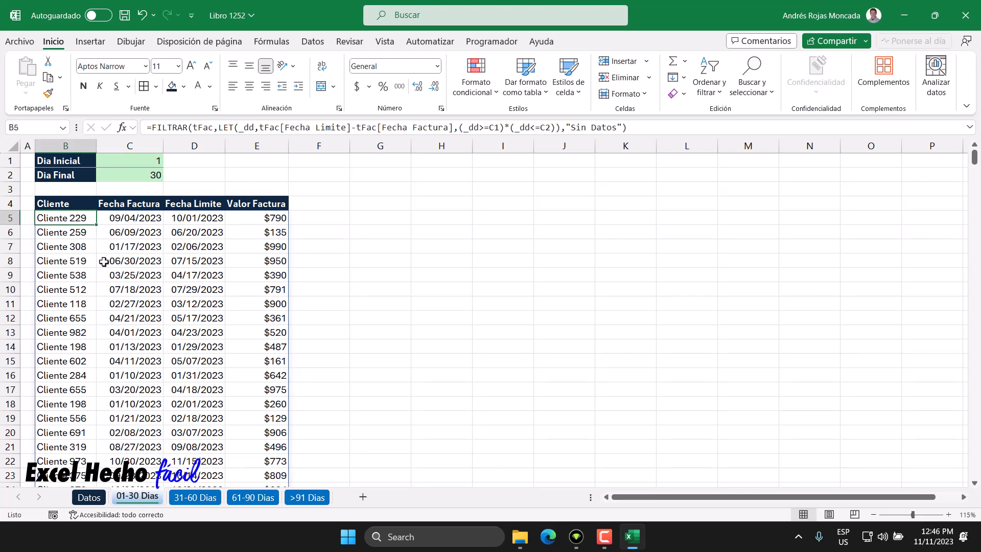
pyautogui.click(215, 502)
pyautogui.click(253, 498)
pyautogui.click(309, 500)
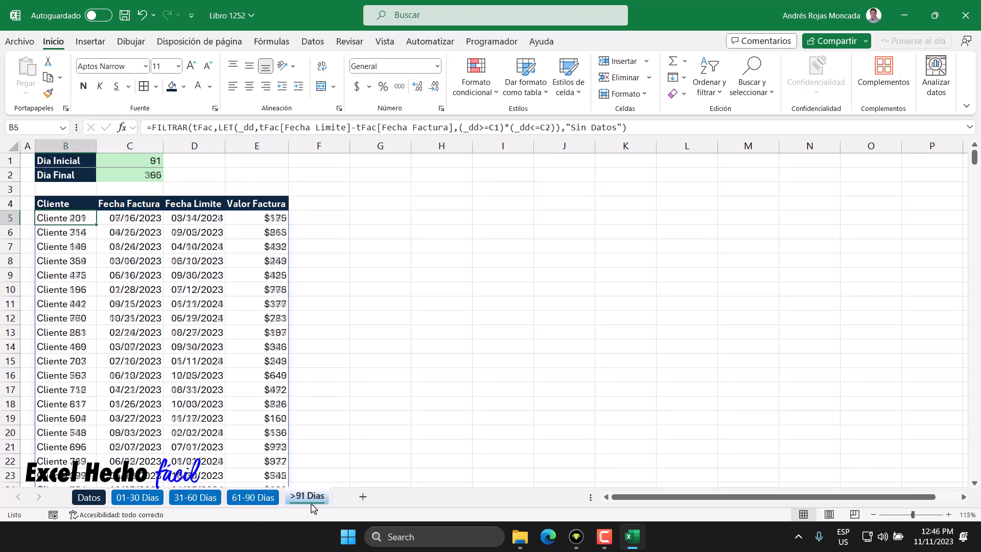
# Group the four day-range sheets to make E1 the selected cell on all of them, and ungroup them again.
pyautogui.click(152, 499)
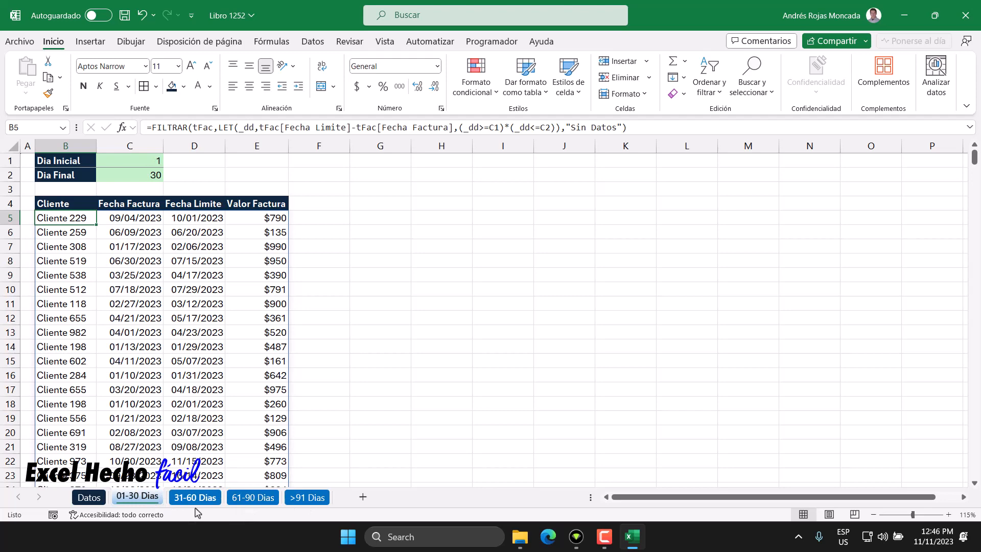
pyautogui.keyDown('shift'); pyautogui.click(309, 499); pyautogui.keyUp('shift')
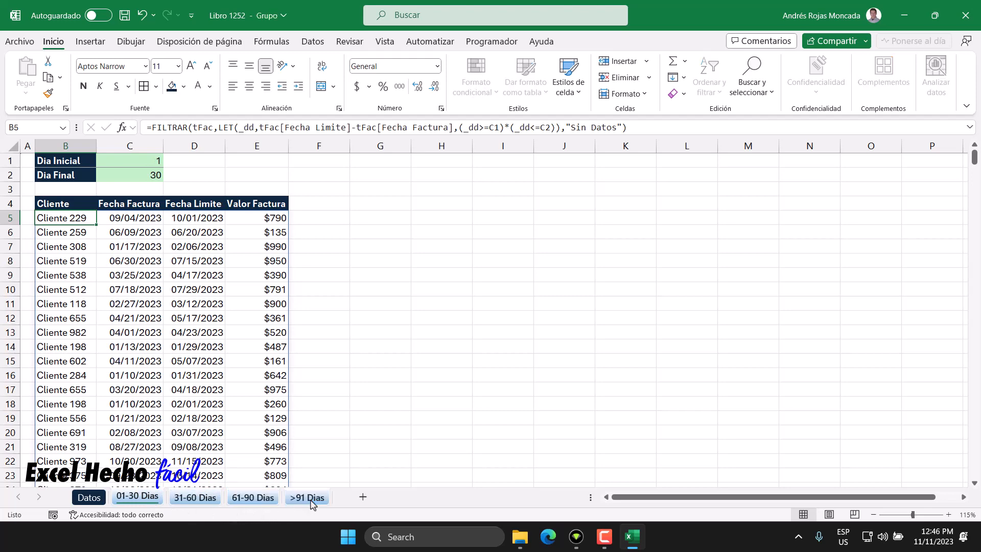
pyautogui.click(240, 164)
pyautogui.rightClick(143, 502)
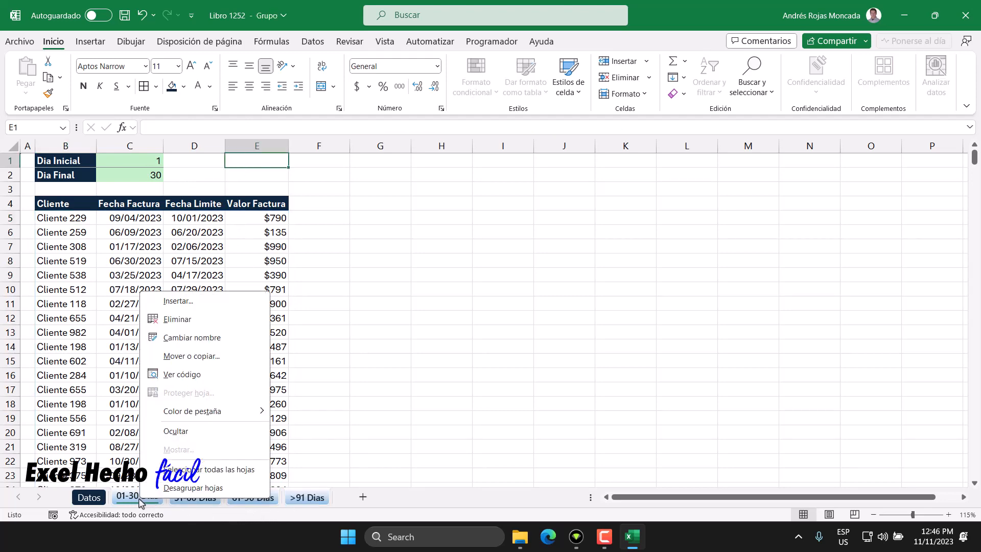
pyautogui.click(166, 487)
# Look through the finished day-range sheets and the Datos sheet, ending on the 01-30 Dias sheet.
pyautogui.click(194, 499)
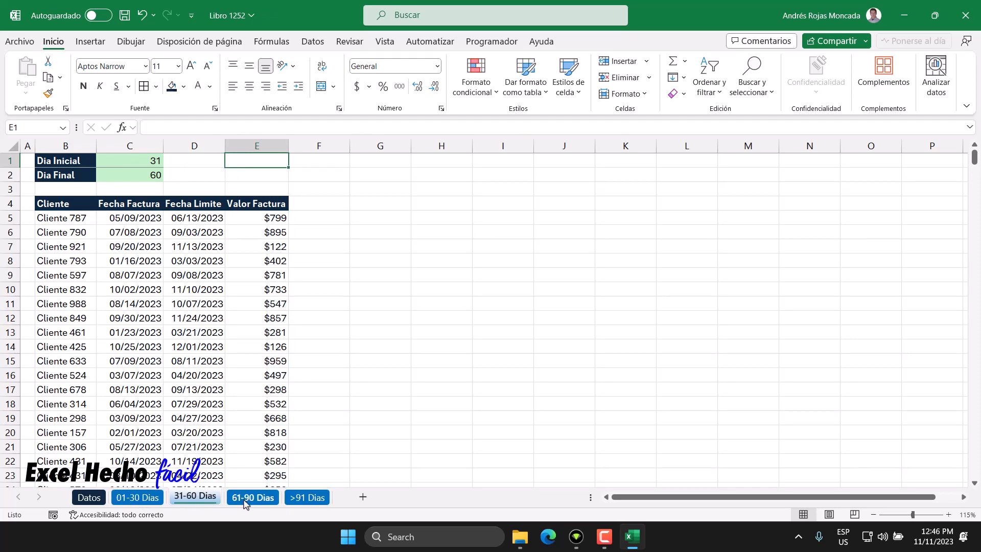
pyautogui.click(252, 499)
pyautogui.click(310, 500)
pyautogui.click(254, 499)
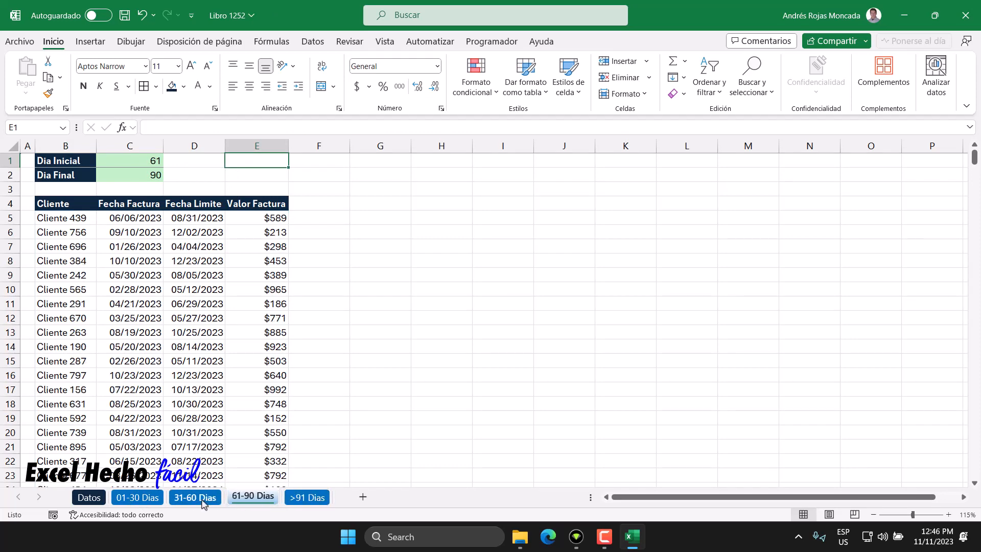
pyautogui.click(196, 500)
pyautogui.click(155, 501)
pyautogui.click(195, 503)
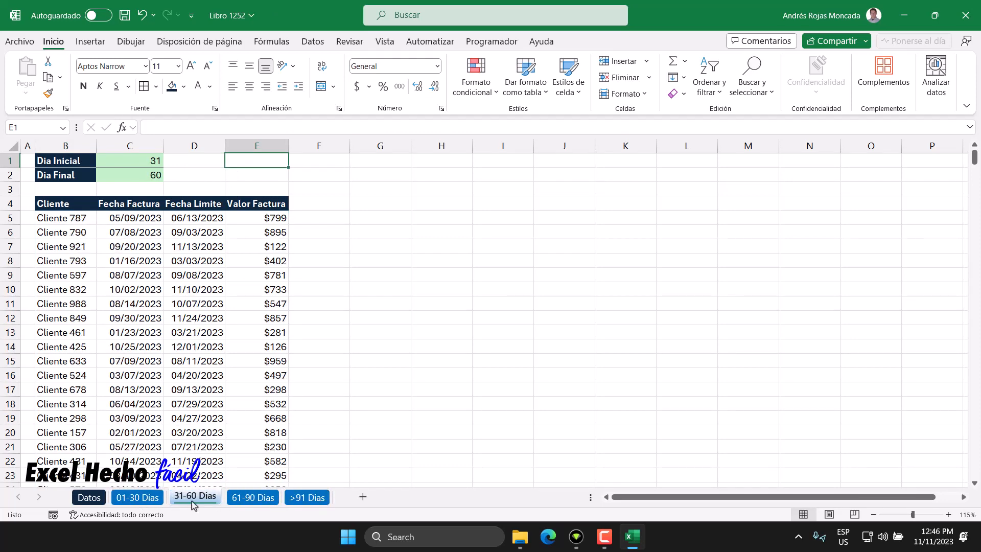
pyautogui.click(243, 504)
pyautogui.click(311, 503)
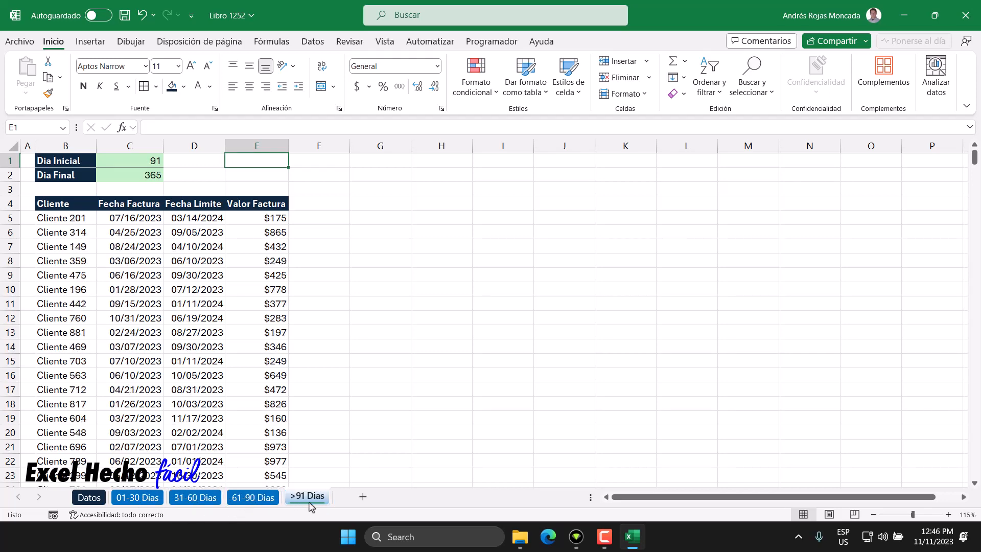
pyautogui.click(253, 502)
pyautogui.click(198, 498)
pyautogui.click(136, 499)
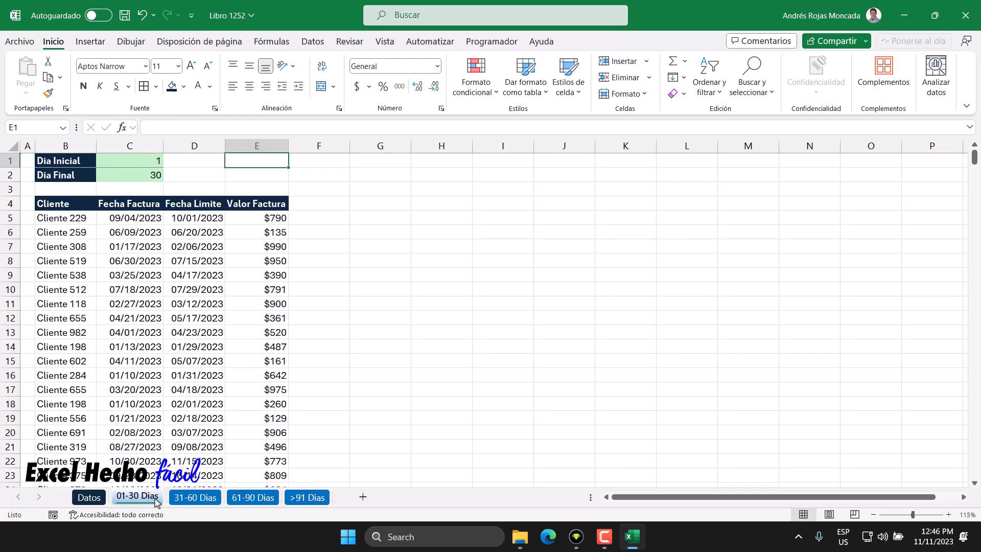
pyautogui.click(89, 499)
pyautogui.click(134, 499)
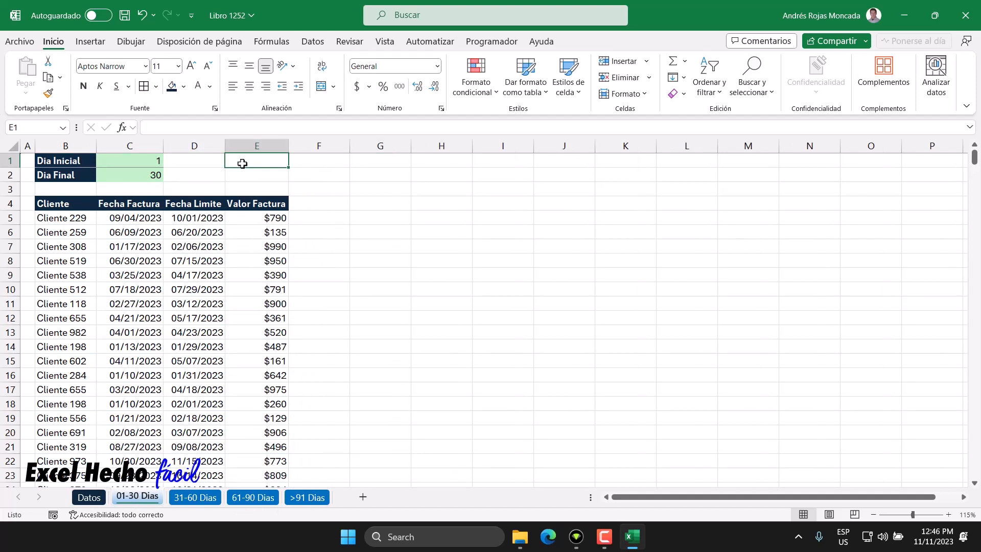